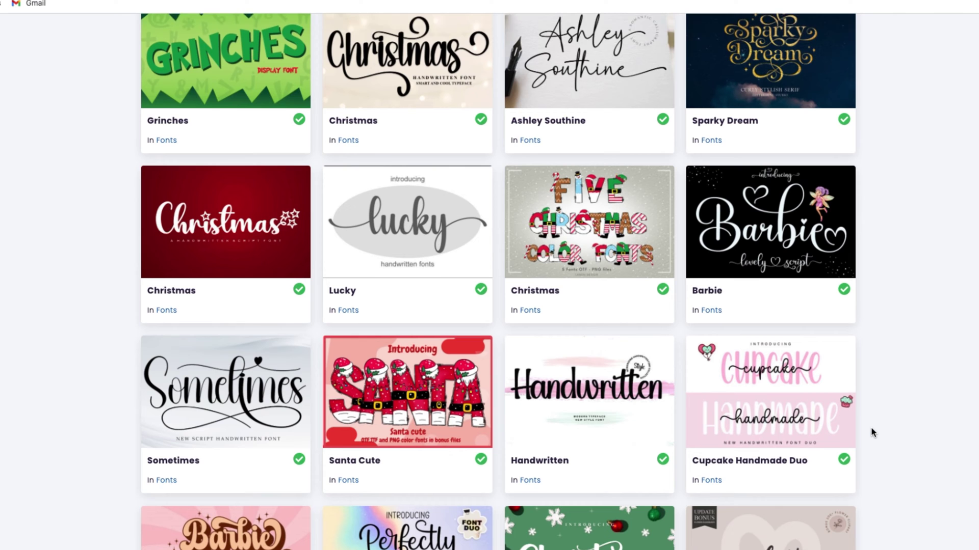
Browse the recommended script and display fonts on the Creative Fabrica page
{"action": "scroll", "coordinate": [871, 428], "scroll_direction": "down", "scroll_amount": 1}
{"action": "scroll", "coordinate": [870, 428], "scroll_direction": "down", "scroll_amount": 2}
{"action": "scroll", "coordinate": [872, 431], "scroll_direction": "down", "scroll_amount": 1}
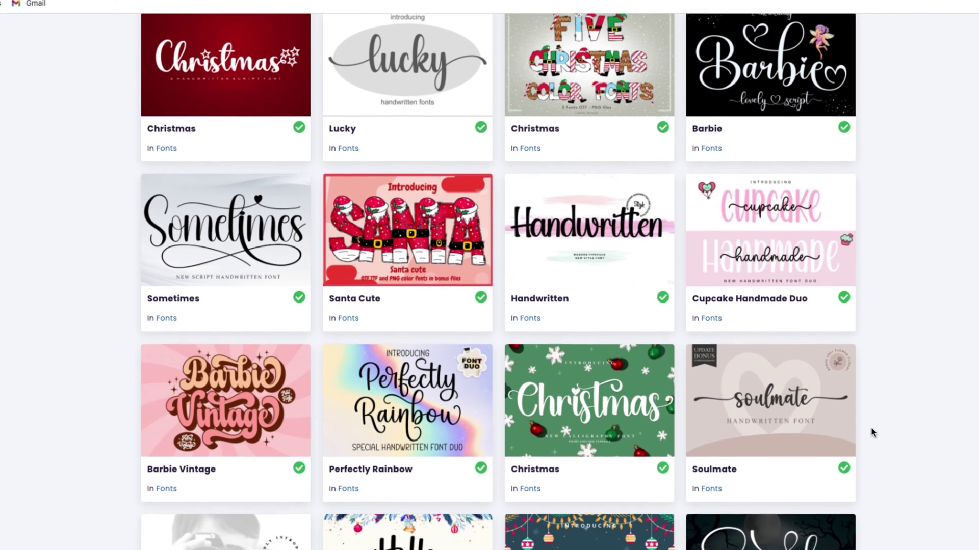
{"action": "scroll", "coordinate": [872, 431], "scroll_direction": "down", "scroll_amount": 2}
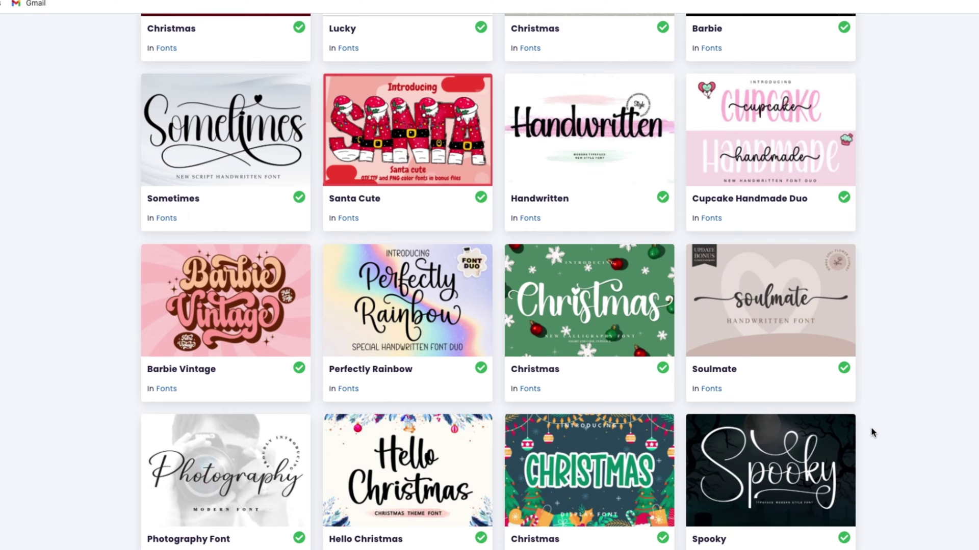
{"action": "scroll", "coordinate": [872, 433], "scroll_direction": "down", "scroll_amount": 2}
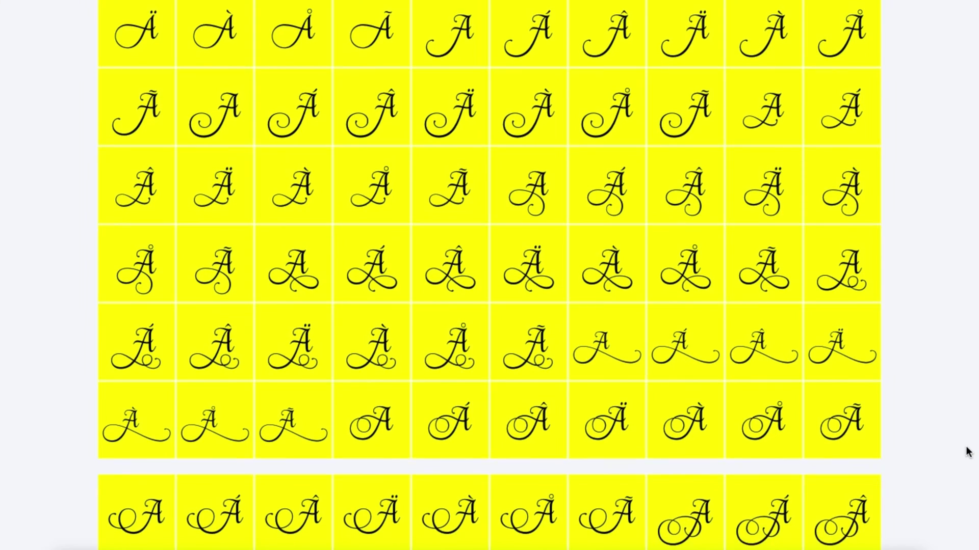
Examine the highlighted alternate glyphs with swashes for the capital letter A
{"action": "scroll", "coordinate": [969, 453], "scroll_direction": "down", "scroll_amount": 1}
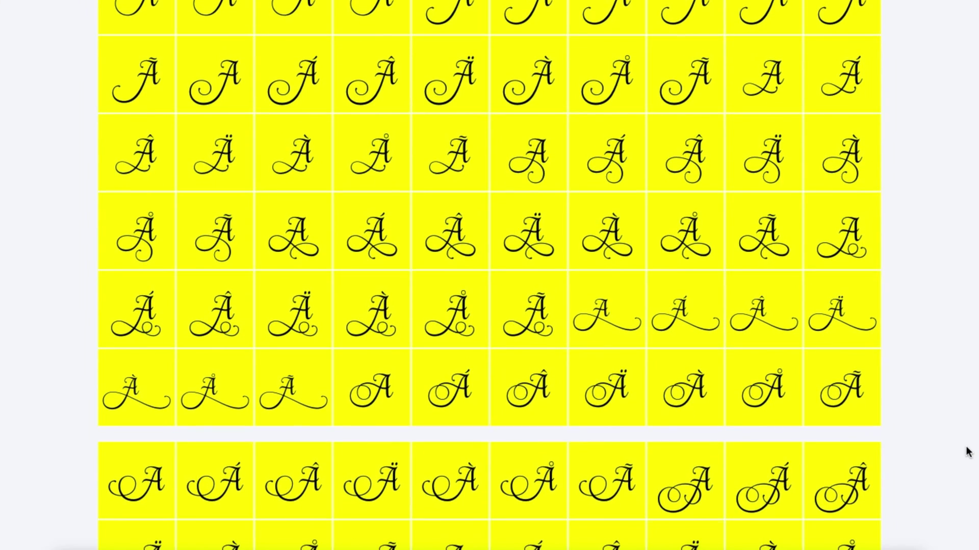
{"action": "scroll", "coordinate": [968, 452], "scroll_direction": "down", "scroll_amount": 5}
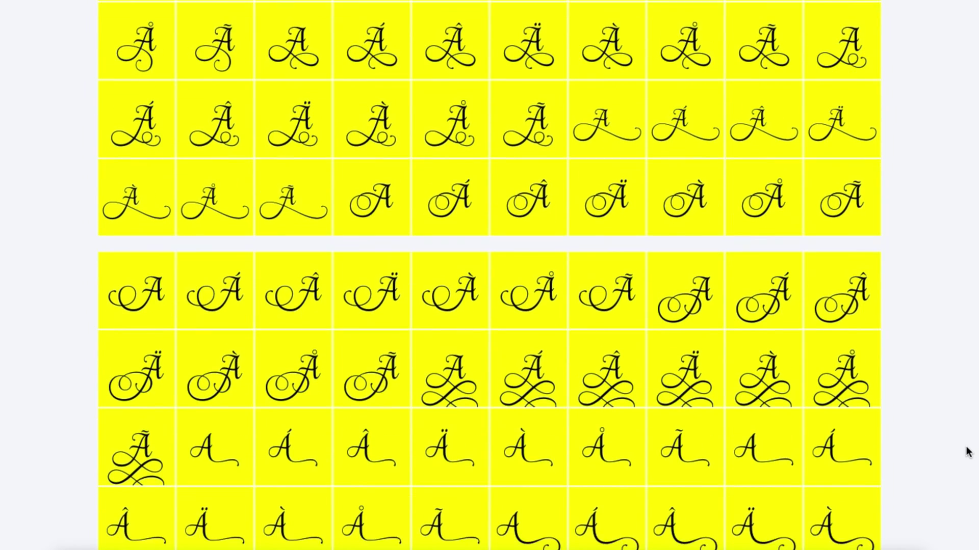
{"action": "scroll", "coordinate": [968, 453], "scroll_direction": "down", "scroll_amount": 4}
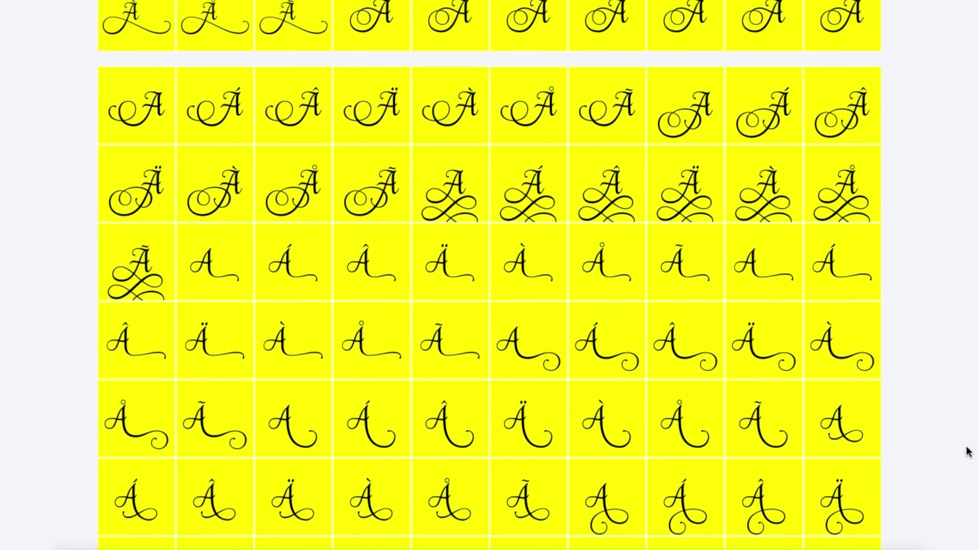
{"action": "scroll", "coordinate": [968, 453], "scroll_direction": "down", "scroll_amount": 5}
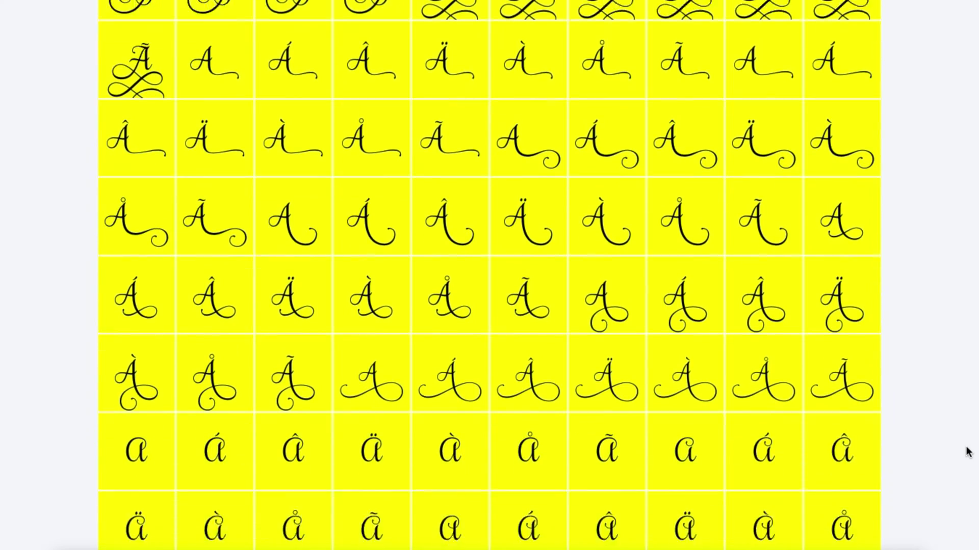
{"action": "scroll", "coordinate": [969, 453], "scroll_direction": "down", "scroll_amount": 1}
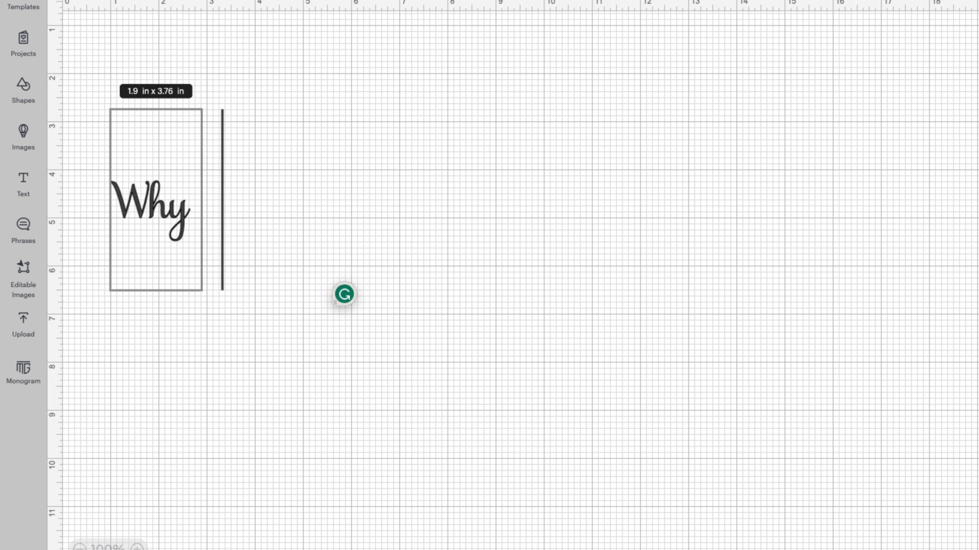
Complete the canvas text so it reads "Why are these letters still" with "NOT FANCY??" on a second line
{"action": "type", "text": "are th"}
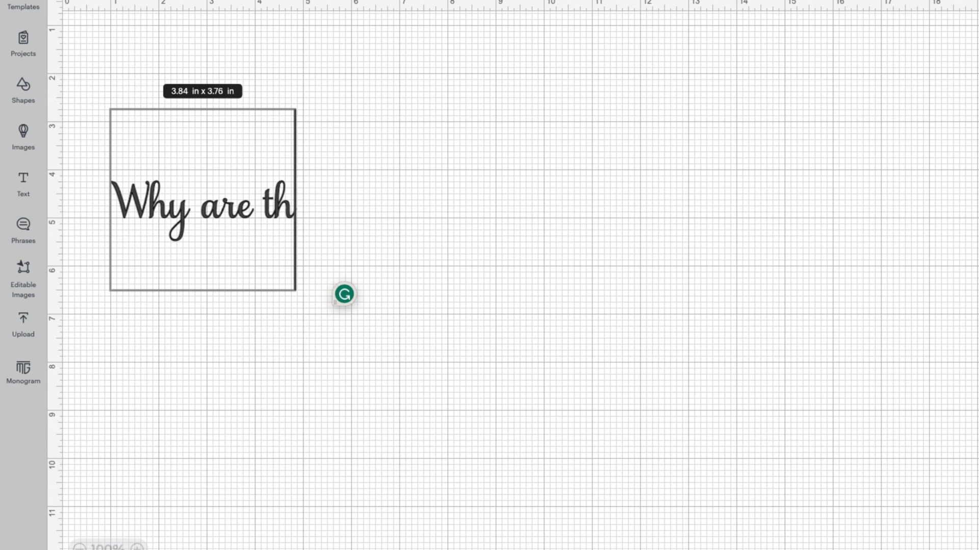
{"action": "type", "text": "ese let"}
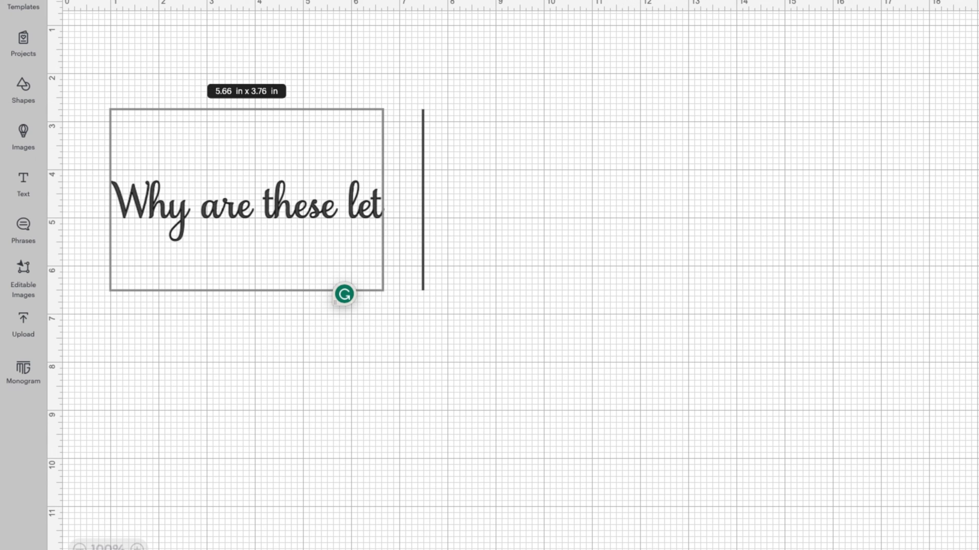
{"action": "type", "text": "ters still"}
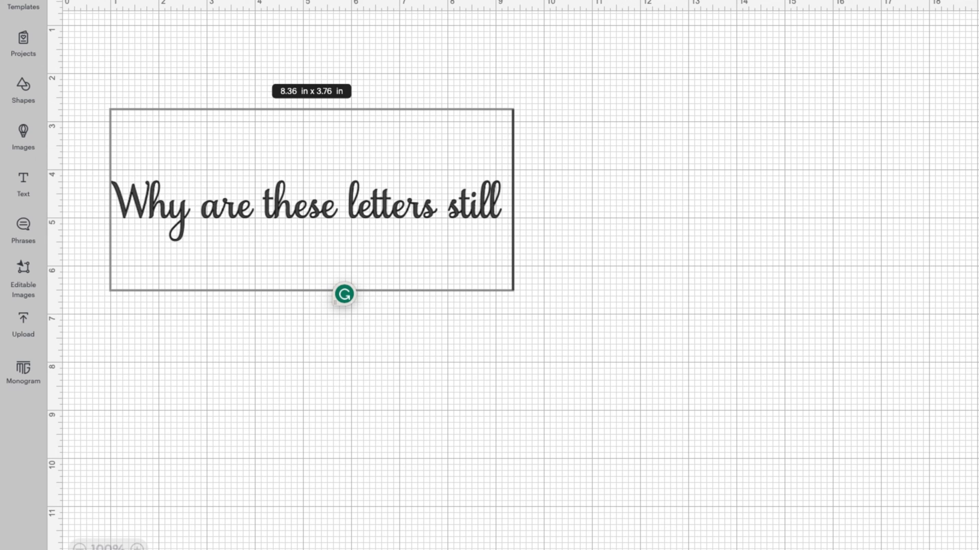
{"action": "key", "text": "Return"}
{"action": "type", "text": "NOT"}
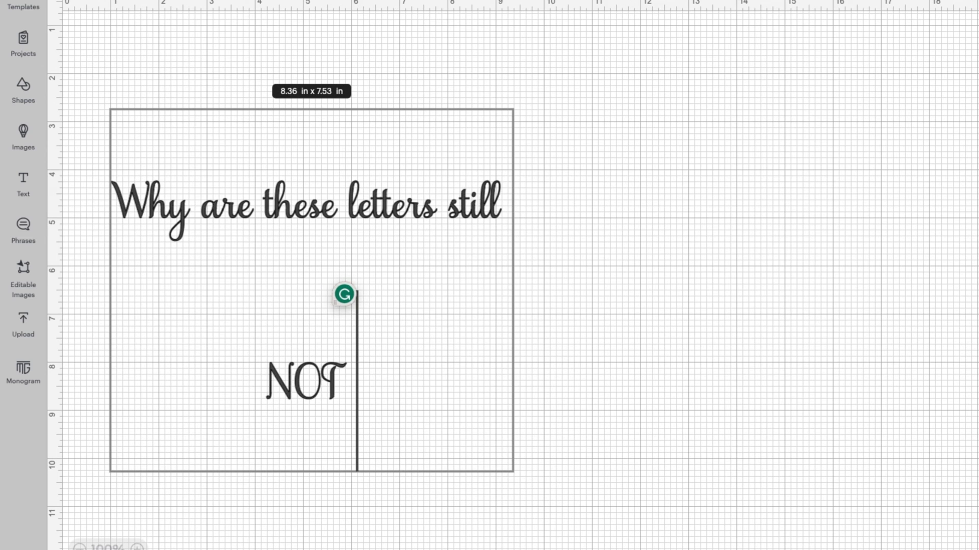
{"action": "type", "text": " FANCY"}
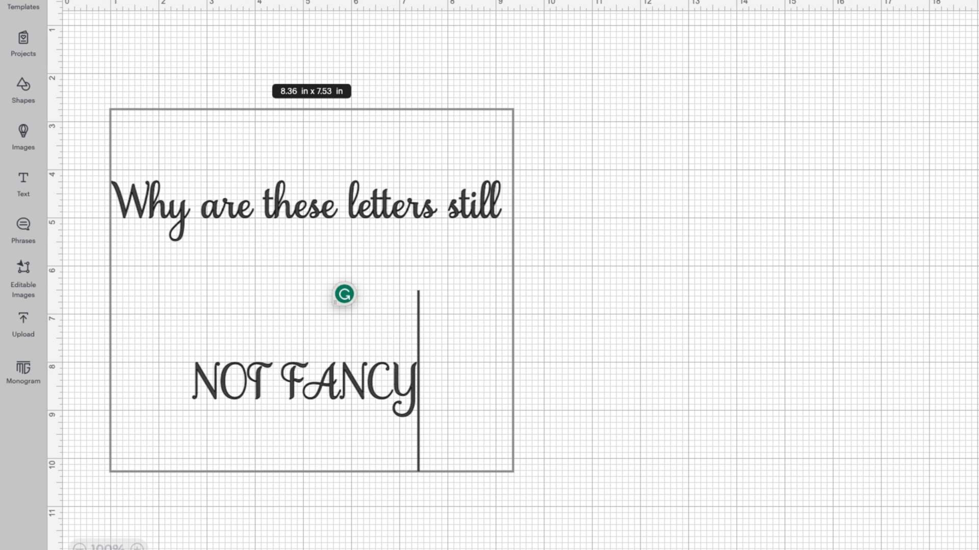
{"action": "type", "text": "??"}
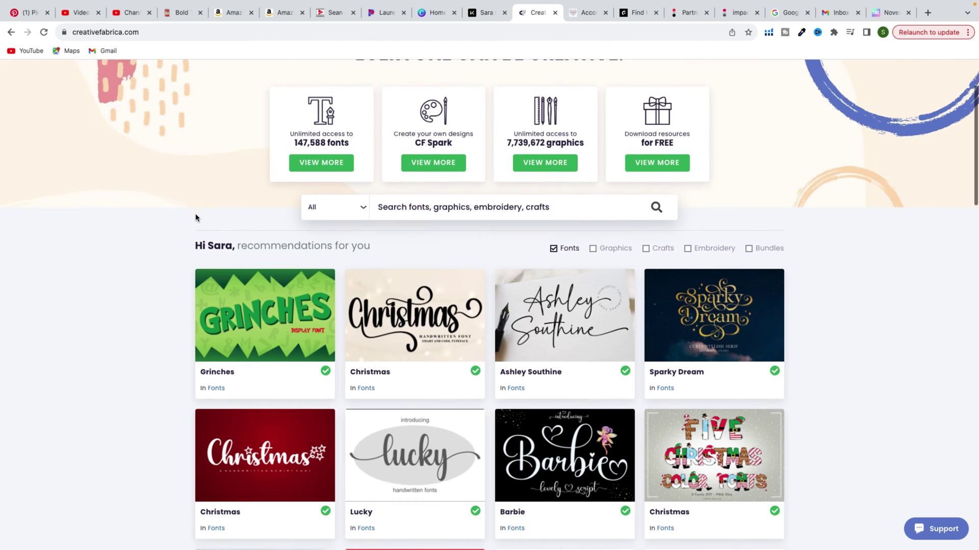
Open the handwritten Christmas font from the Creative Fabrica recommendations and review its description and compatibility details
{"action": "scroll", "coordinate": [196, 219], "scroll_direction": "down", "scroll_amount": 5}
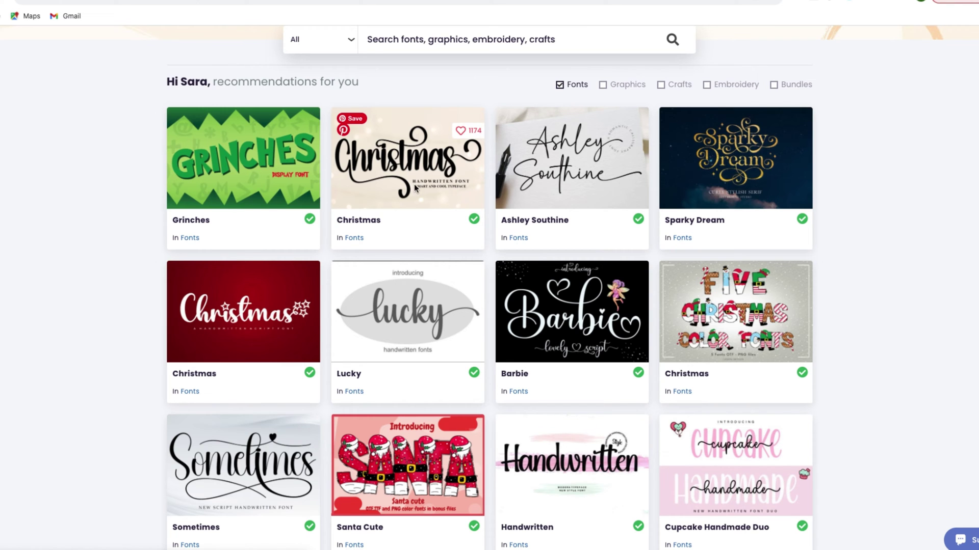
{"action": "left_click", "coordinate": [458, 186]}
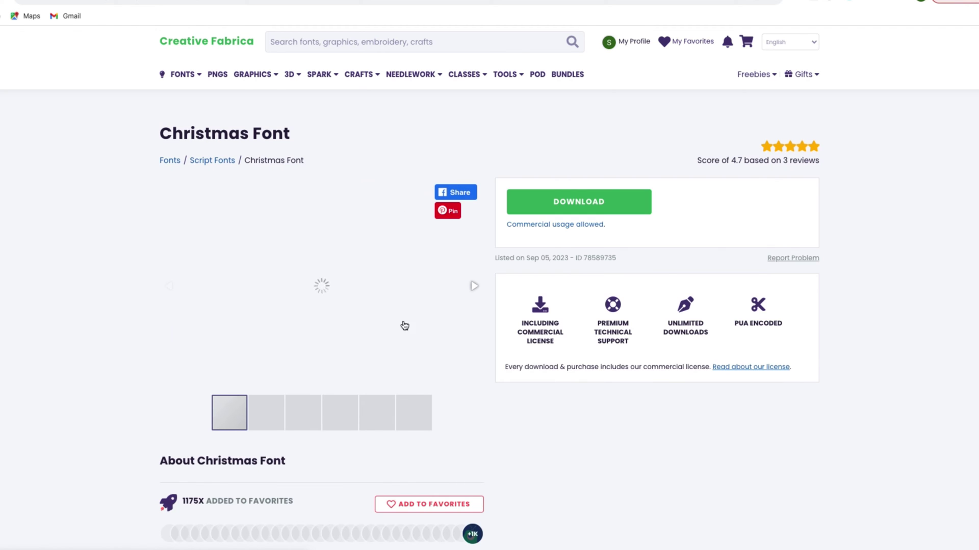
{"action": "scroll", "coordinate": [409, 325], "scroll_direction": "down", "scroll_amount": 3}
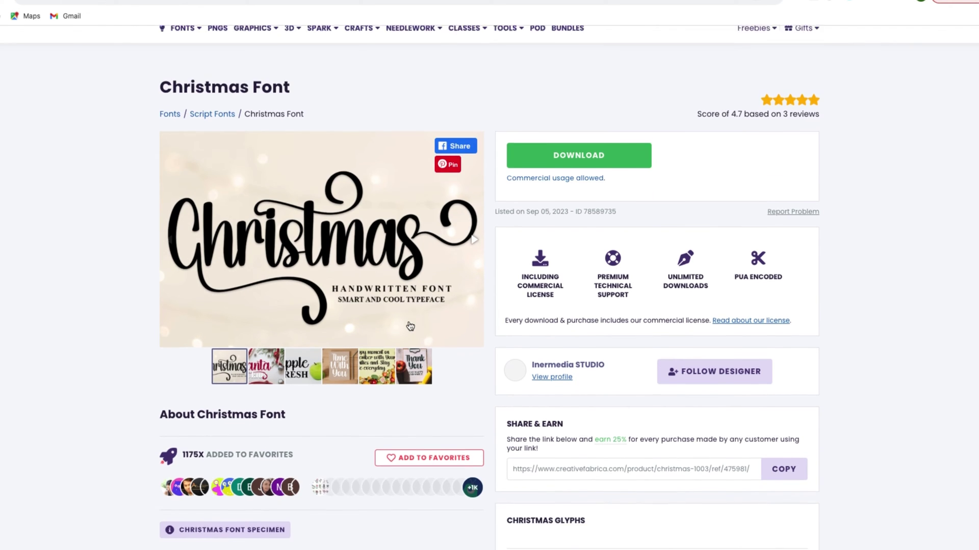
{"action": "scroll", "coordinate": [409, 325], "scroll_direction": "down", "scroll_amount": 8}
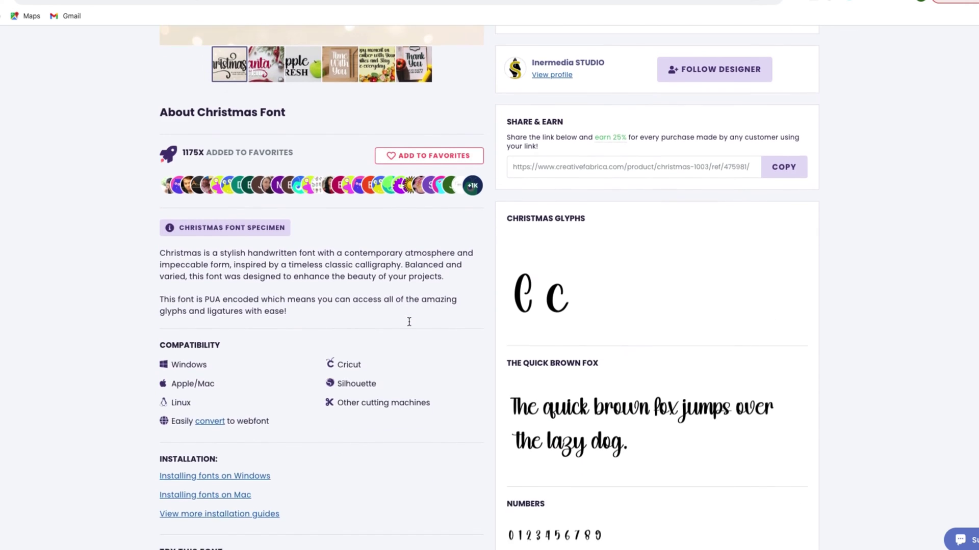
Open the Christmas font's full glyph specimen and examine its characters, including the highlighted PUA encoded ones
{"action": "scroll", "coordinate": [408, 320], "scroll_direction": "down", "scroll_amount": 3}
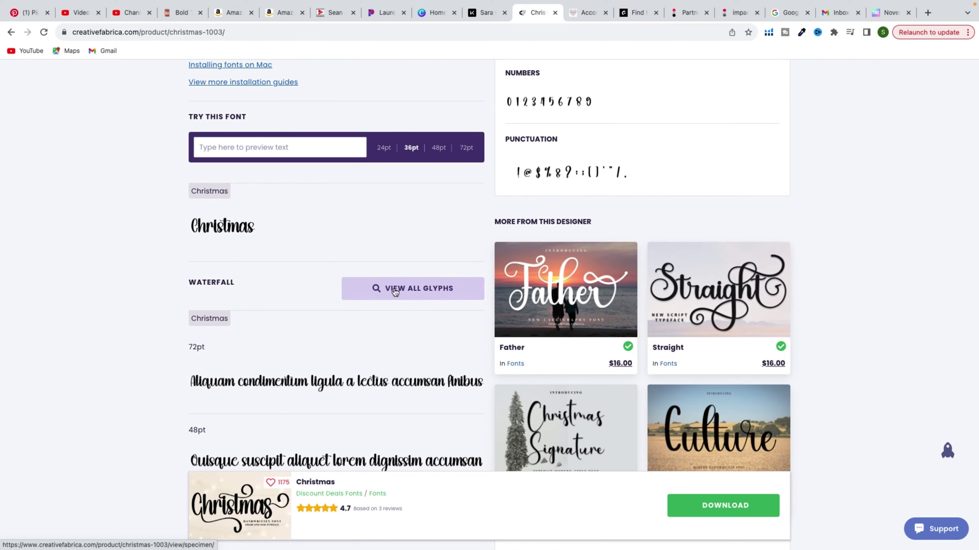
{"action": "left_click", "coordinate": [415, 291]}
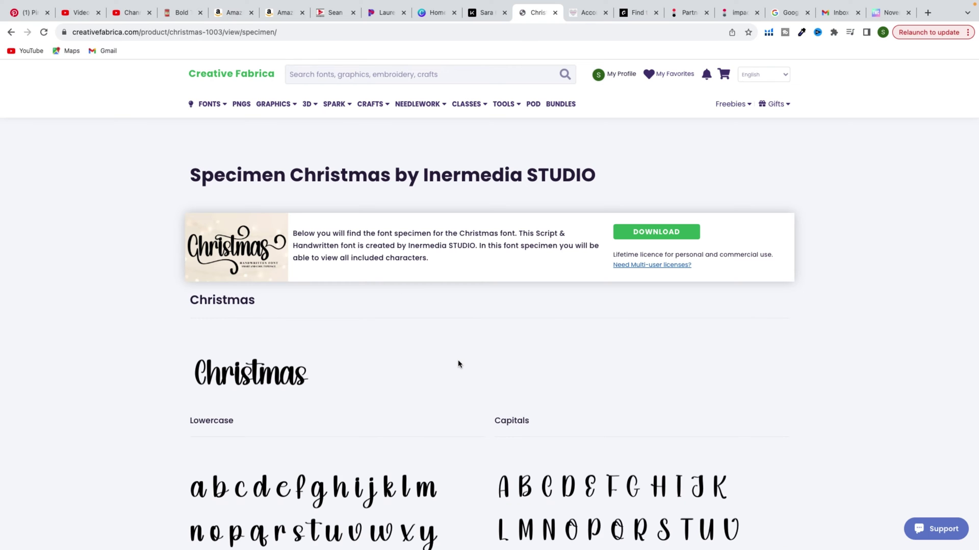
{"action": "scroll", "coordinate": [459, 364], "scroll_direction": "down", "scroll_amount": 7}
{"action": "scroll", "coordinate": [458, 364], "scroll_direction": "down", "scroll_amount": 4}
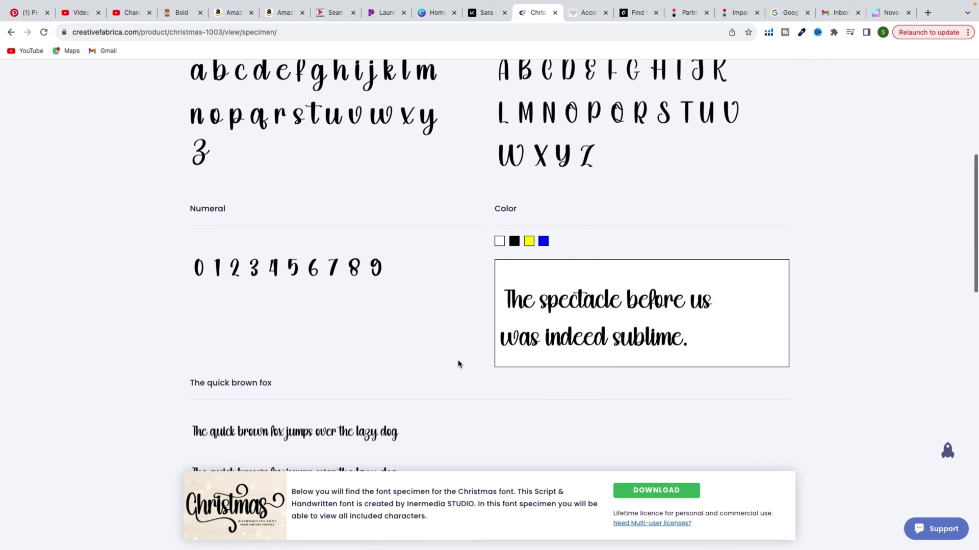
{"action": "scroll", "coordinate": [459, 363], "scroll_direction": "down", "scroll_amount": 15}
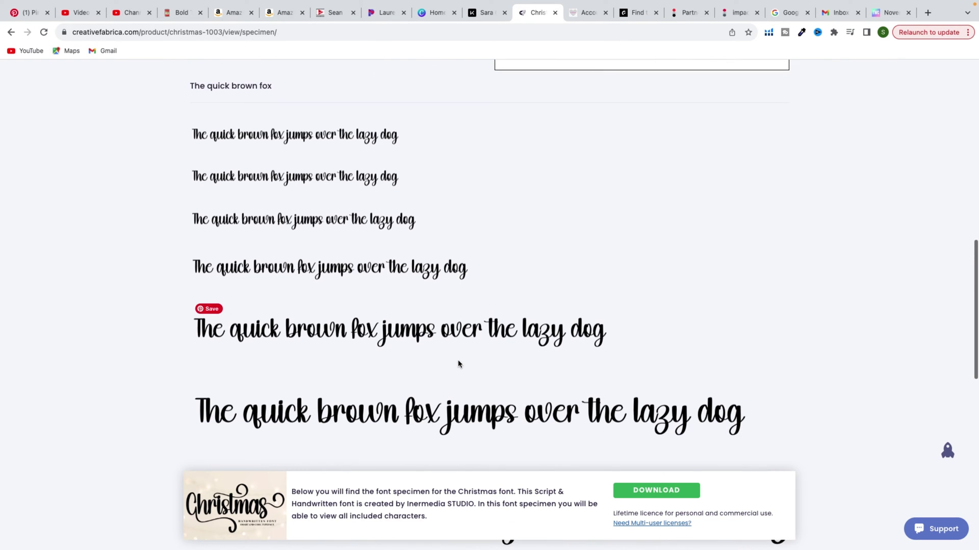
{"action": "scroll", "coordinate": [458, 364], "scroll_direction": "down", "scroll_amount": 8}
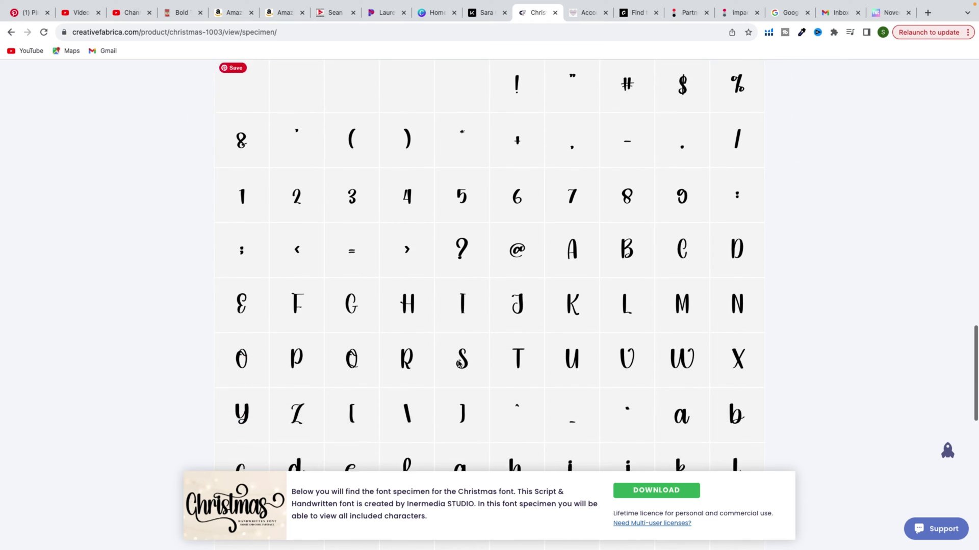
{"action": "scroll", "coordinate": [458, 364], "scroll_direction": "down", "scroll_amount": 3}
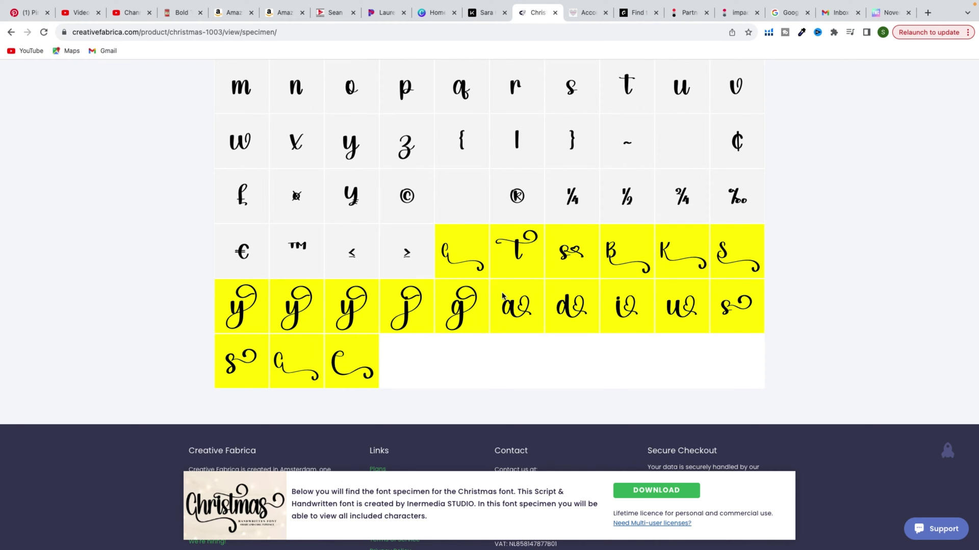
{"action": "scroll", "coordinate": [503, 296], "scroll_direction": "up", "scroll_amount": 10}
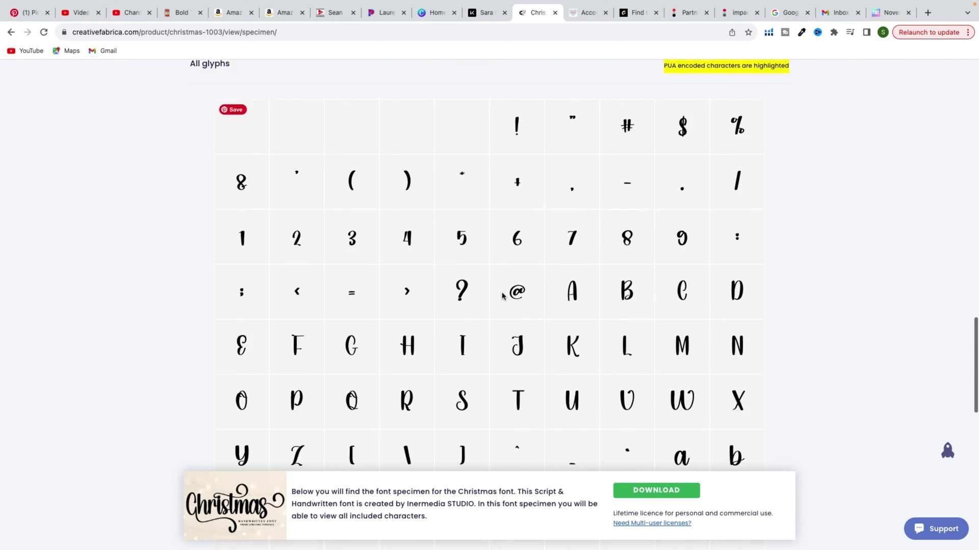
{"action": "scroll", "coordinate": [502, 296], "scroll_direction": "up", "scroll_amount": 15}
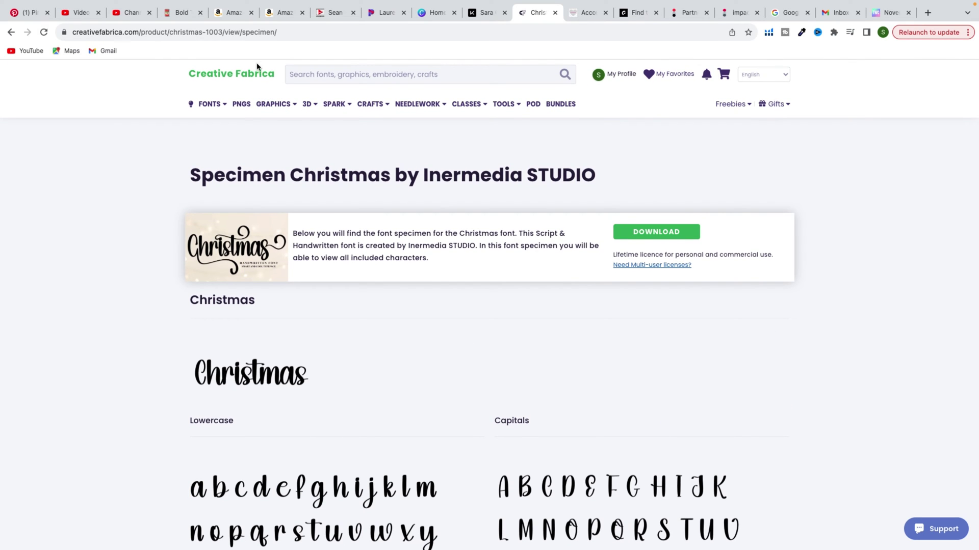
Return to the Creative Fabrica home page, search for "samantha" and open the Samantha Upright Script Font page
{"action": "left_click", "coordinate": [258, 75]}
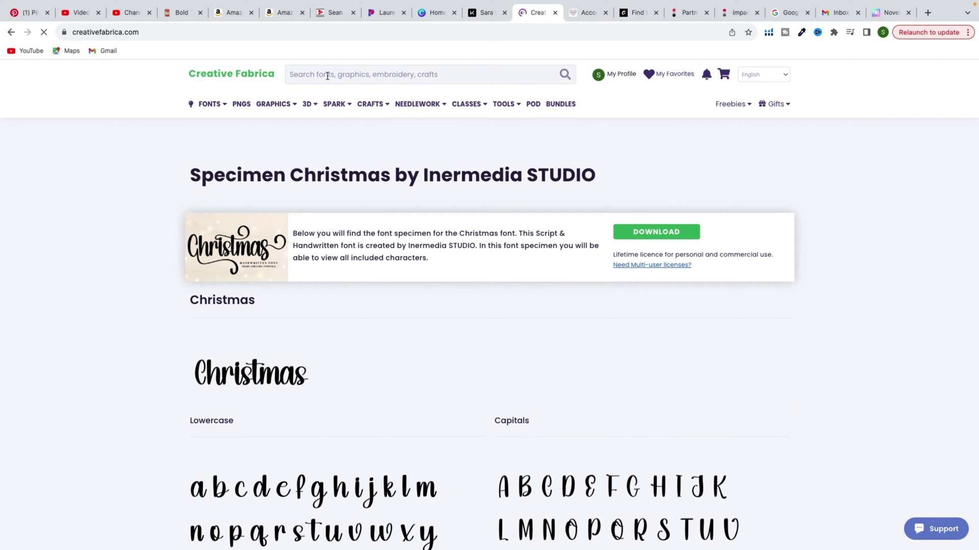
{"action": "left_click", "coordinate": [328, 76]}
{"action": "type", "text": "samantha"}
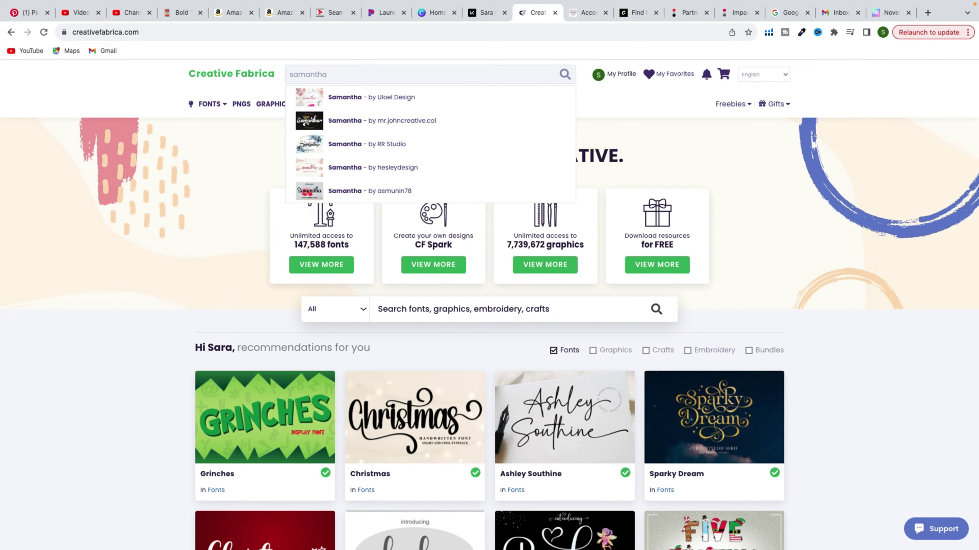
{"action": "scroll", "coordinate": [339, 78], "scroll_direction": "down", "scroll_amount": 1}
{"action": "left_click", "coordinate": [348, 82]}
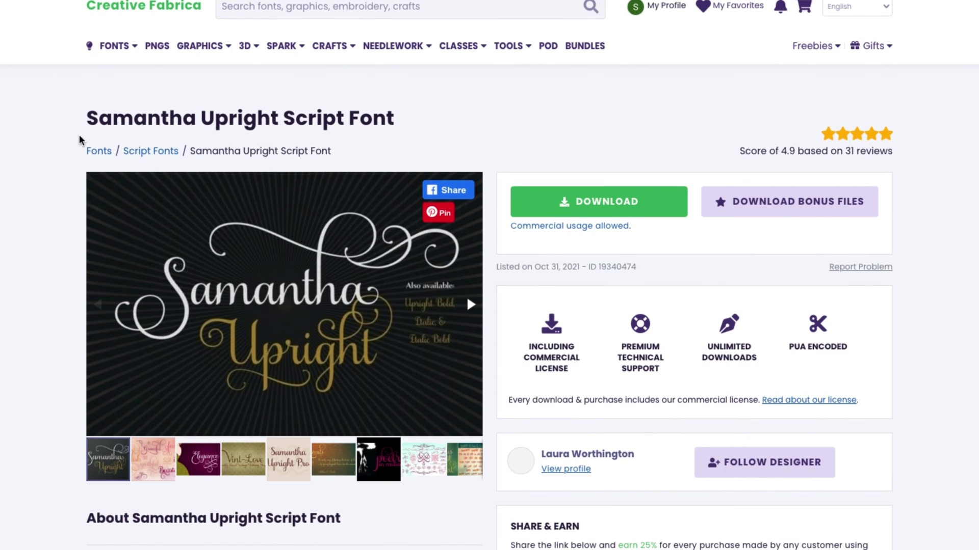
Review the Samantha Upright Script Font's PUA encoded label and description, and open its full font specimen
{"action": "scroll", "coordinate": [79, 139], "scroll_direction": "down", "scroll_amount": 1}
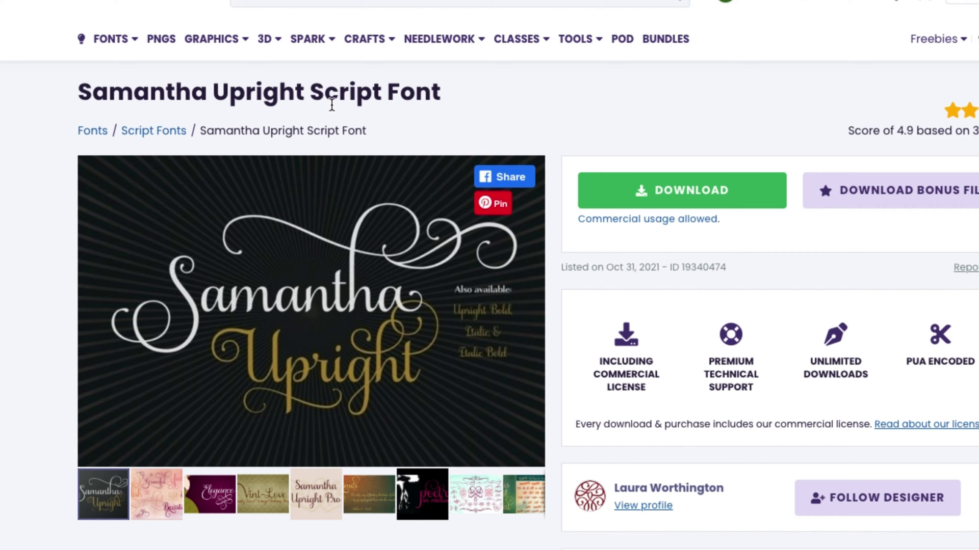
{"action": "scroll", "coordinate": [479, 112], "scroll_direction": "down", "scroll_amount": 7}
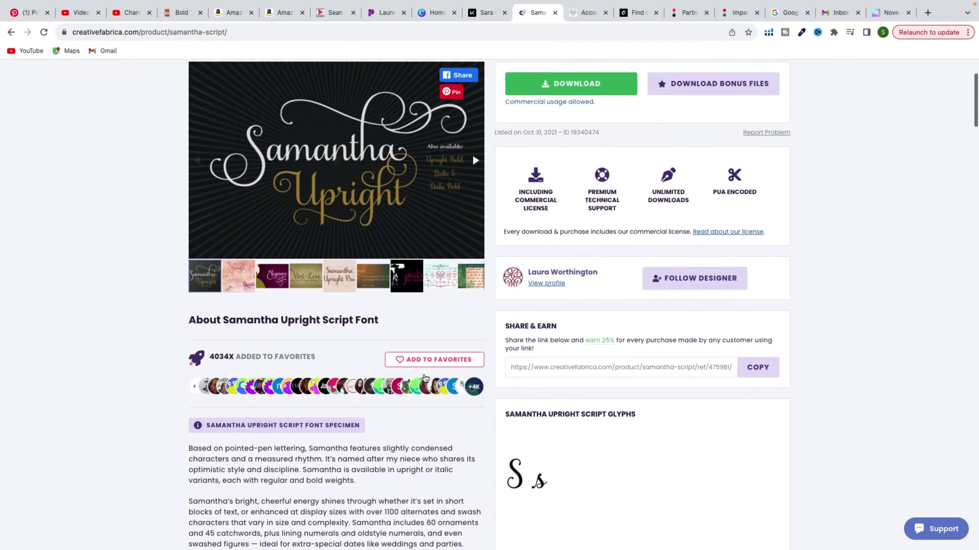
{"action": "scroll", "coordinate": [446, 484], "scroll_direction": "up", "scroll_amount": 7}
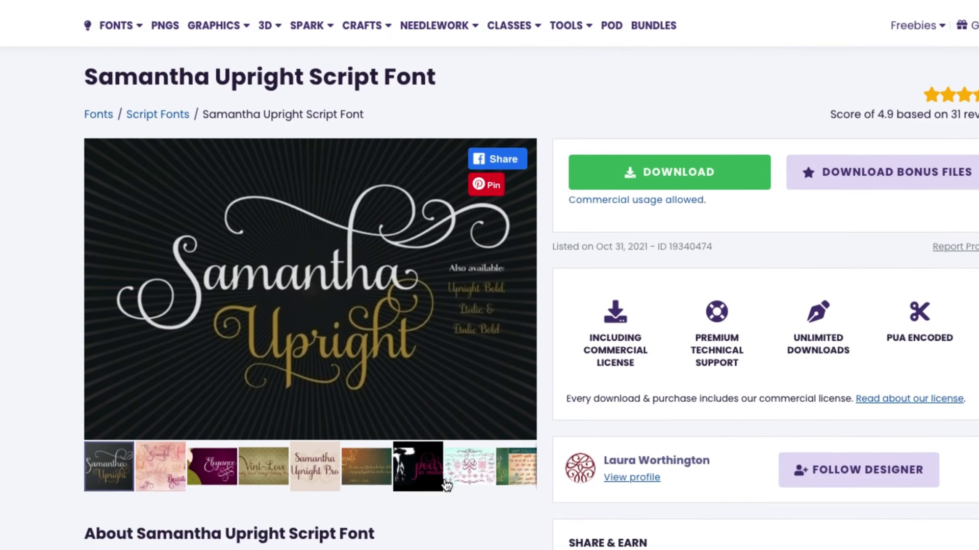
{"action": "scroll", "coordinate": [446, 485], "scroll_direction": "up", "scroll_amount": 1}
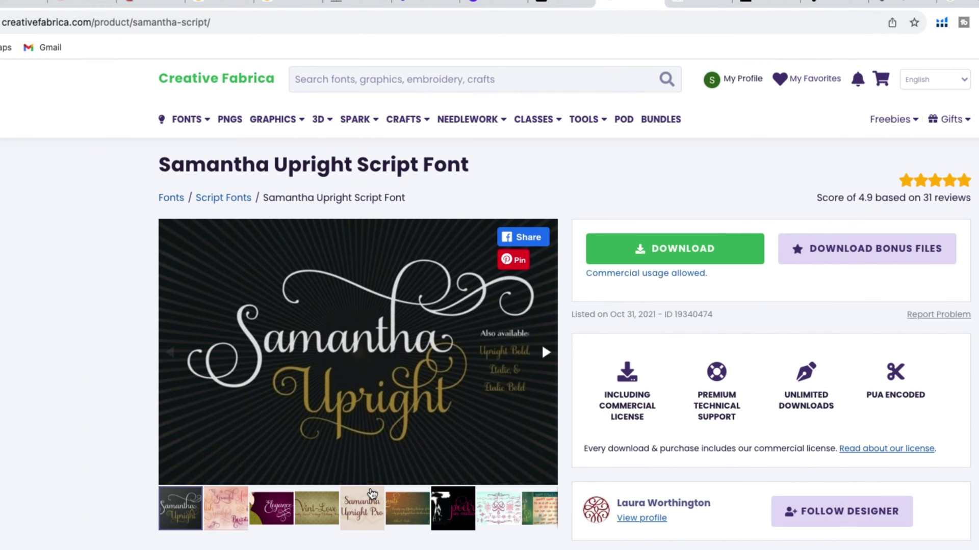
{"action": "scroll", "coordinate": [373, 493], "scroll_direction": "down", "scroll_amount": 5}
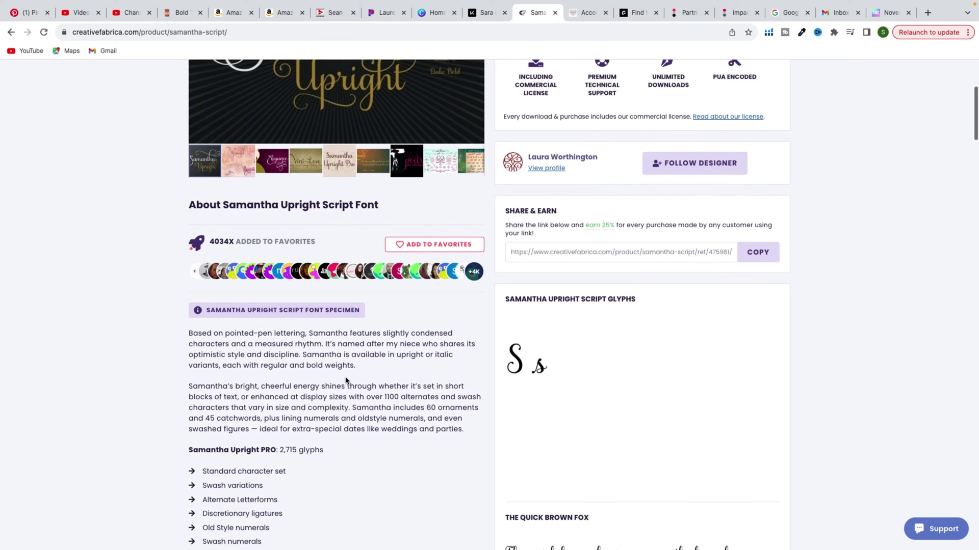
{"action": "scroll", "coordinate": [346, 380], "scroll_direction": "down", "scroll_amount": 1}
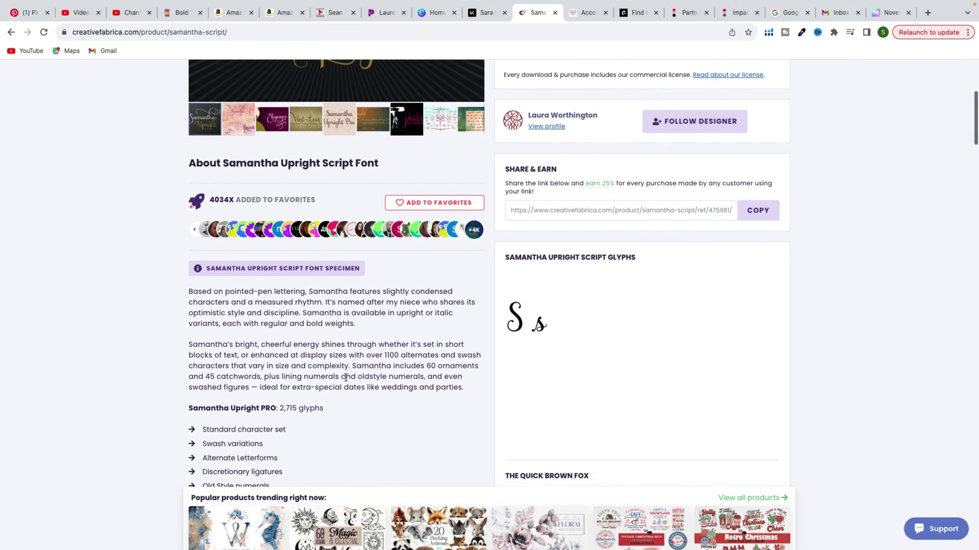
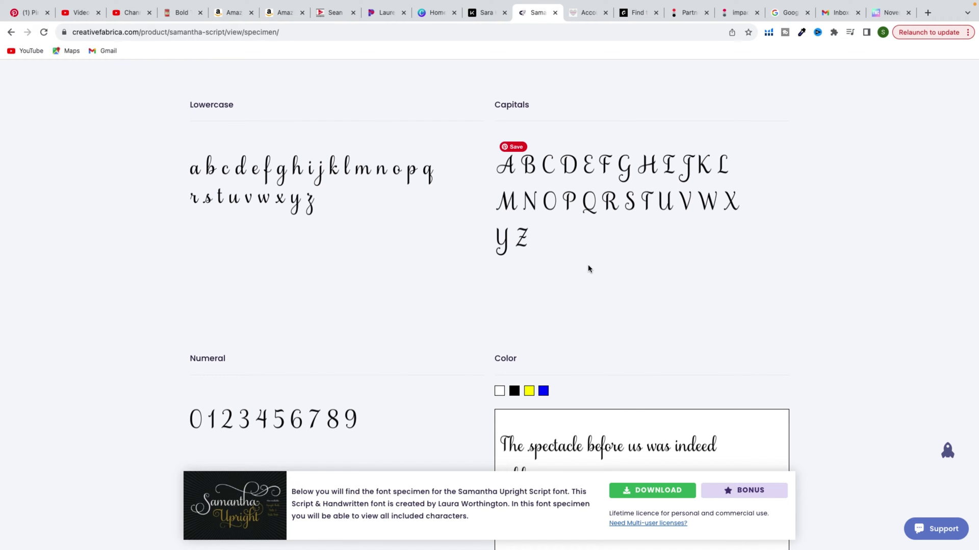
Examine the Samantha specimen's basic alphabet, numerals, sample sentences and standard glyphs as far as the highlighted PUA encoded characters
{"action": "scroll", "coordinate": [589, 269], "scroll_direction": "down", "scroll_amount": 4}
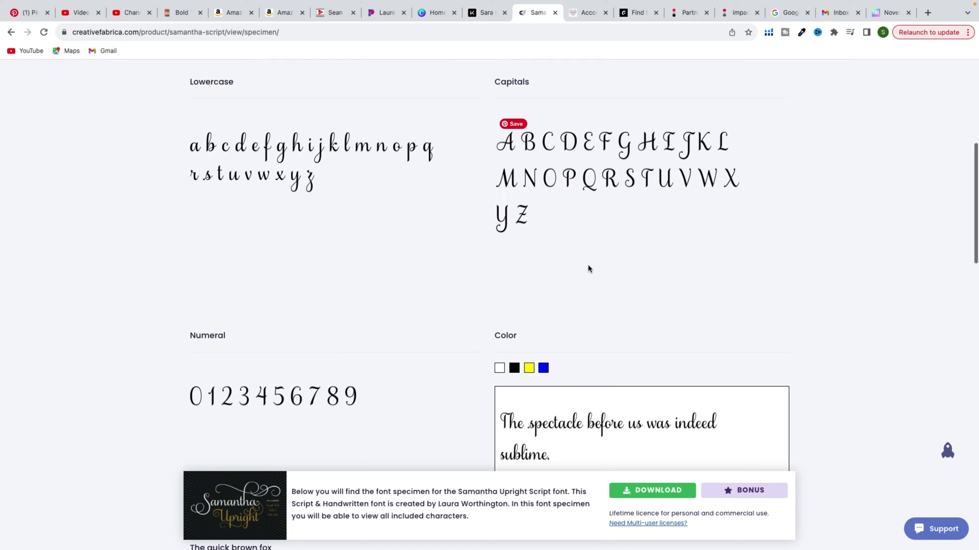
{"action": "scroll", "coordinate": [588, 268], "scroll_direction": "down", "scroll_amount": 12}
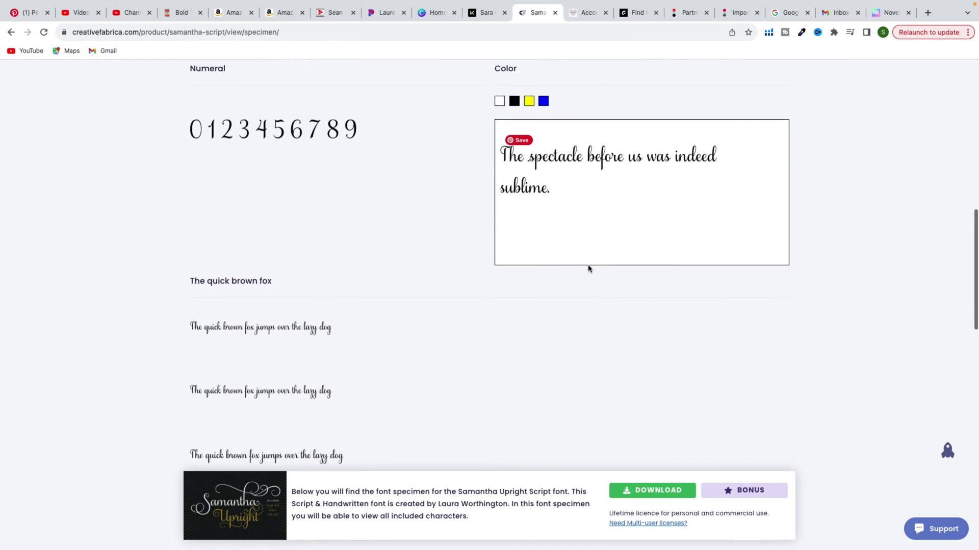
{"action": "scroll", "coordinate": [589, 269], "scroll_direction": "down", "scroll_amount": 15}
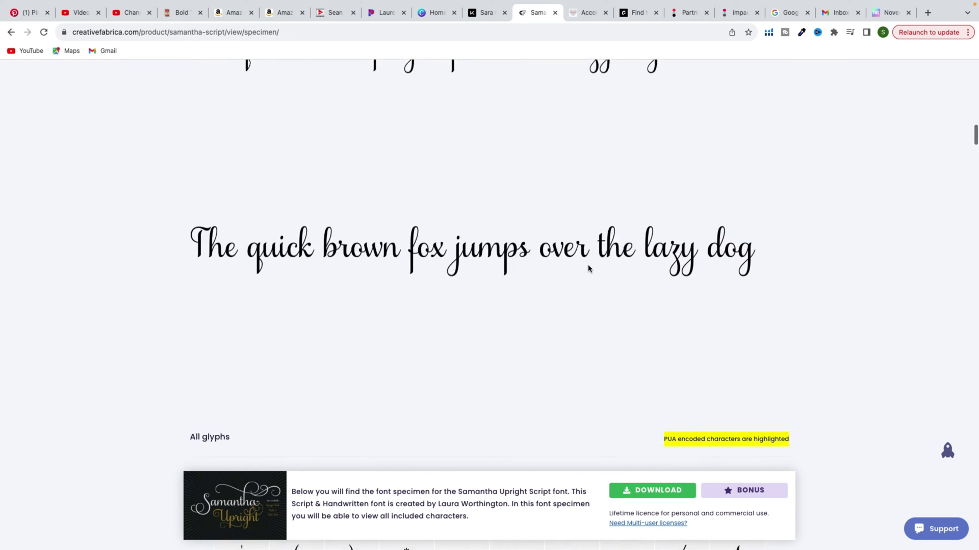
{"action": "scroll", "coordinate": [589, 268], "scroll_direction": "down", "scroll_amount": 10}
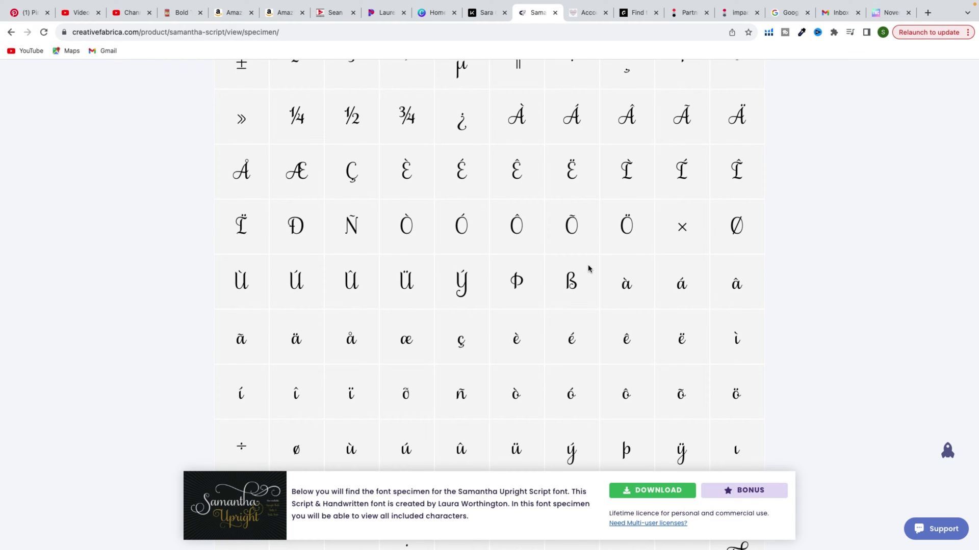
{"action": "scroll", "coordinate": [588, 268], "scroll_direction": "down", "scroll_amount": 3}
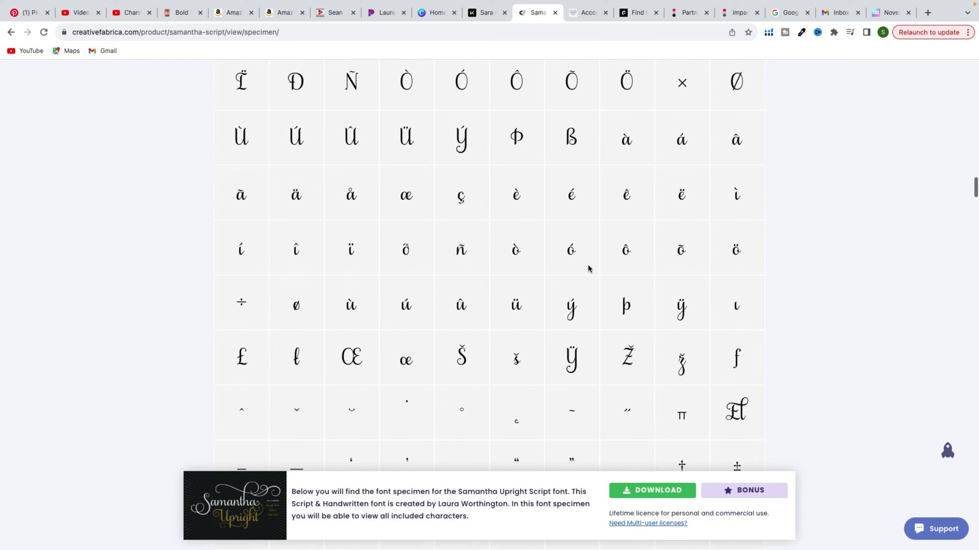
{"action": "scroll", "coordinate": [589, 268], "scroll_direction": "down", "scroll_amount": 9}
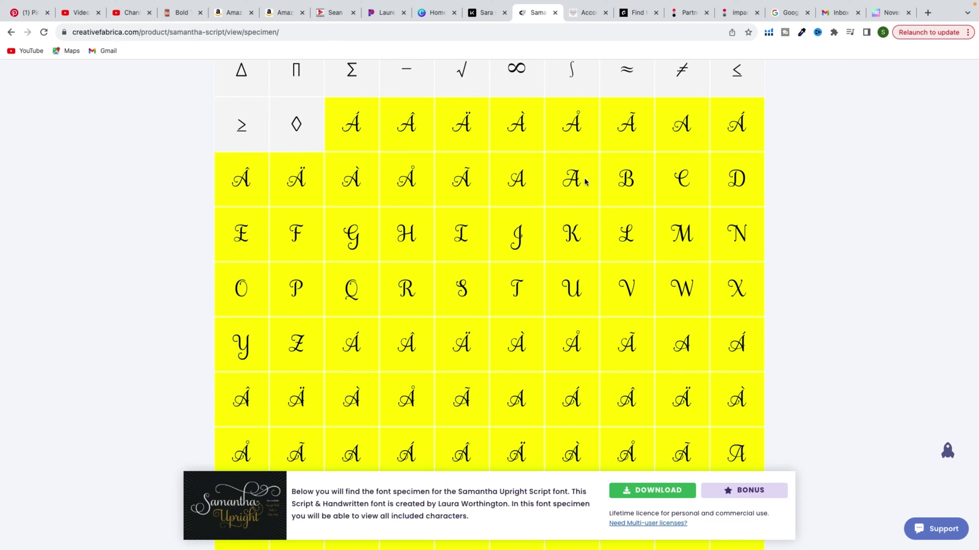
Examine the highlighted PUA encoded alternates for the capital letters A through E in the glyph table
{"action": "scroll", "coordinate": [555, 407], "scroll_direction": "down", "scroll_amount": 4}
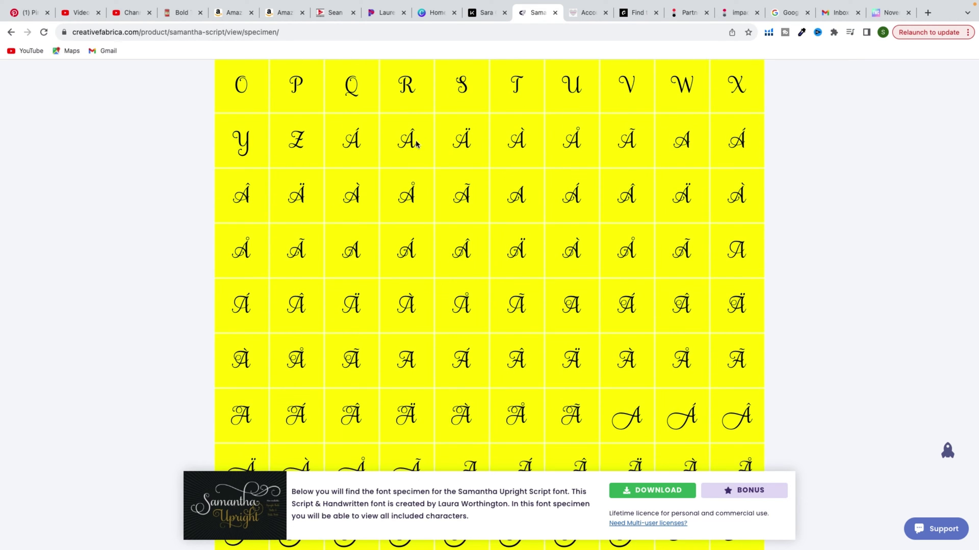
{"action": "scroll", "coordinate": [457, 394], "scroll_direction": "down", "scroll_amount": 4}
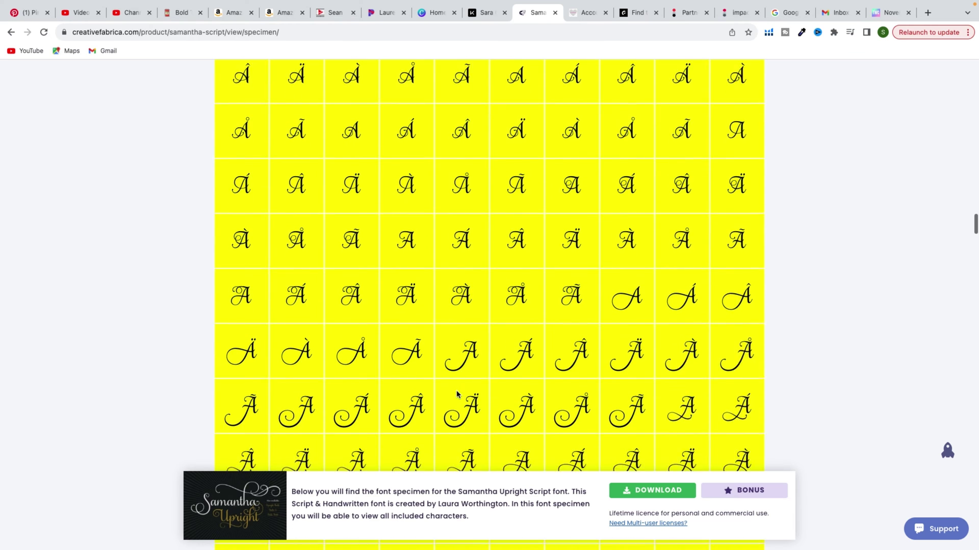
{"action": "scroll", "coordinate": [457, 394], "scroll_direction": "down", "scroll_amount": 2}
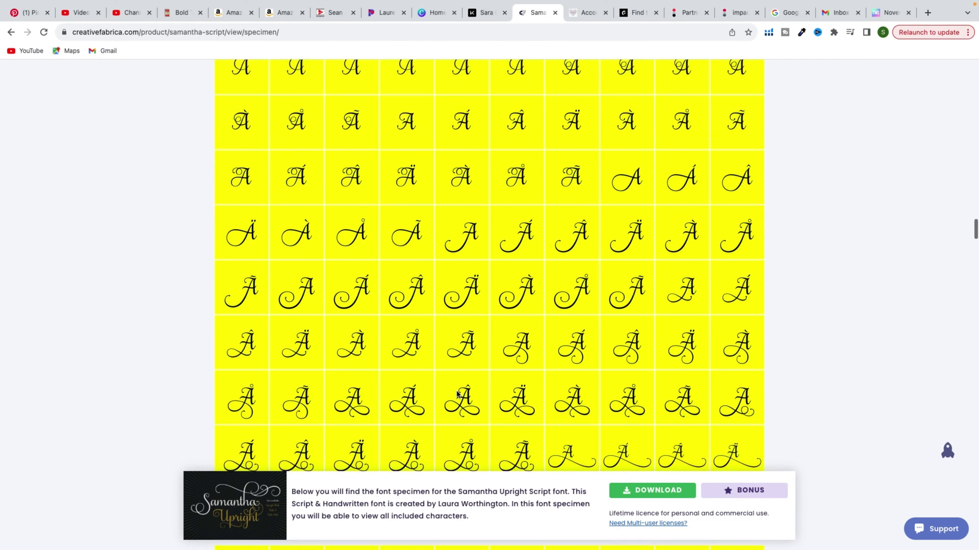
{"action": "scroll", "coordinate": [457, 394], "scroll_direction": "down", "scroll_amount": 6}
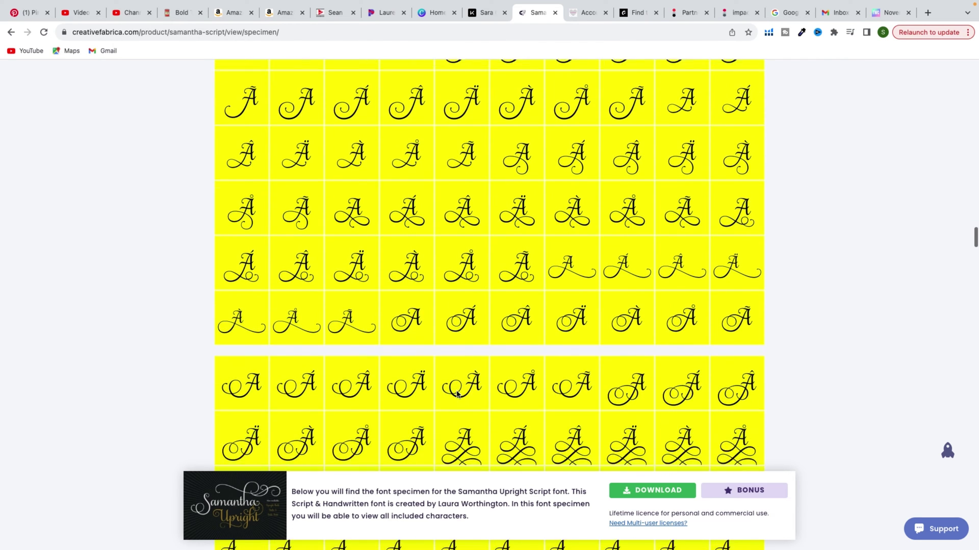
{"action": "scroll", "coordinate": [456, 394], "scroll_direction": "down", "scroll_amount": 6}
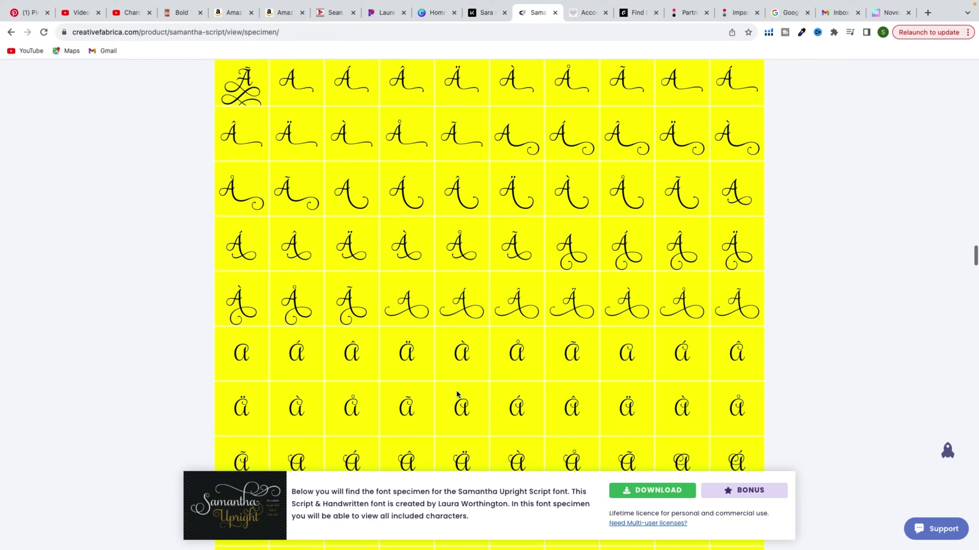
{"action": "scroll", "coordinate": [456, 394], "scroll_direction": "down", "scroll_amount": 5}
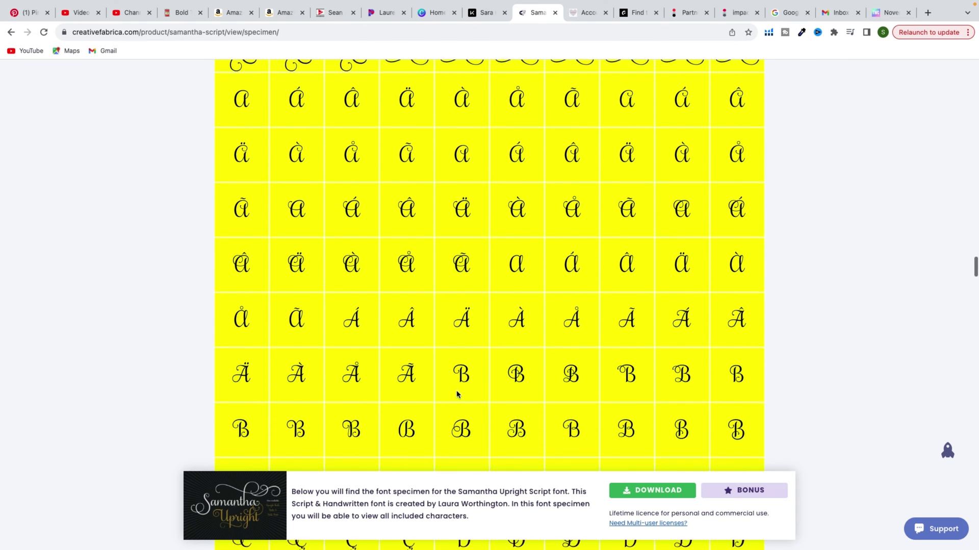
{"action": "scroll", "coordinate": [458, 394], "scroll_direction": "down", "scroll_amount": 1}
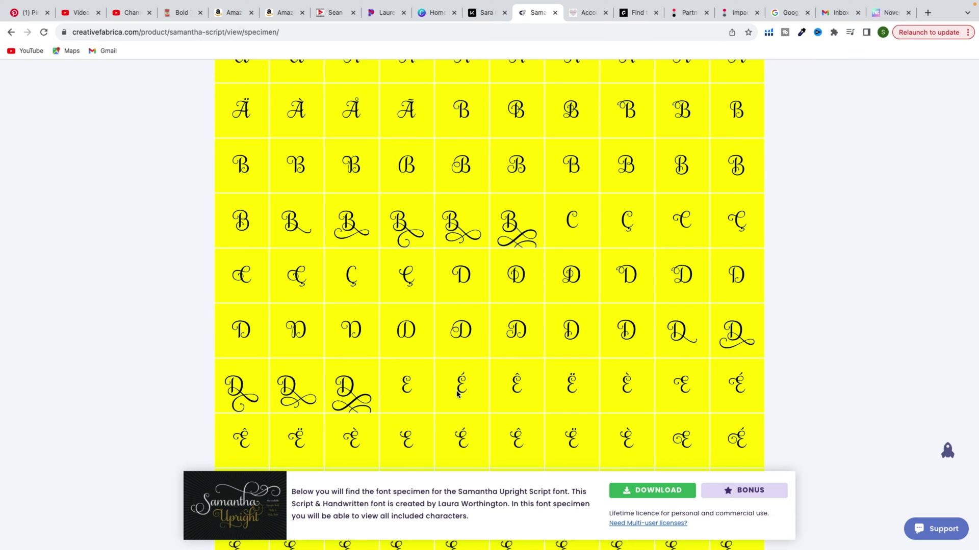
{"action": "scroll", "coordinate": [456, 394], "scroll_direction": "down", "scroll_amount": 1}
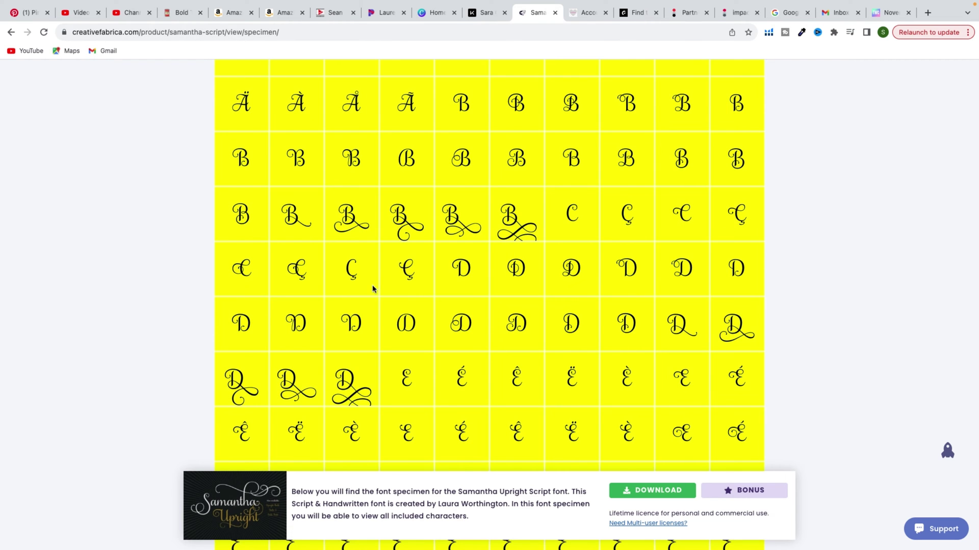
Look through the swashed capital alternates from E onward to the start of the lowercase a alternates
{"action": "scroll", "coordinate": [493, 286], "scroll_direction": "down", "scroll_amount": 10}
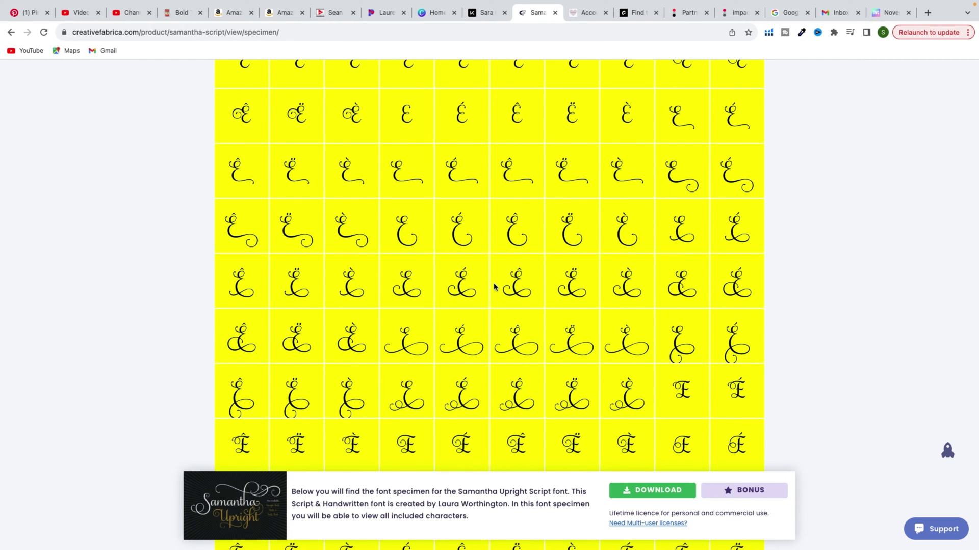
{"action": "scroll", "coordinate": [493, 287], "scroll_direction": "down", "scroll_amount": 5}
{"action": "scroll", "coordinate": [493, 287], "scroll_direction": "down", "scroll_amount": 20}
{"action": "scroll", "coordinate": [494, 286], "scroll_direction": "down", "scroll_amount": 15}
{"action": "scroll", "coordinate": [494, 287], "scroll_direction": "up", "scroll_amount": 3}
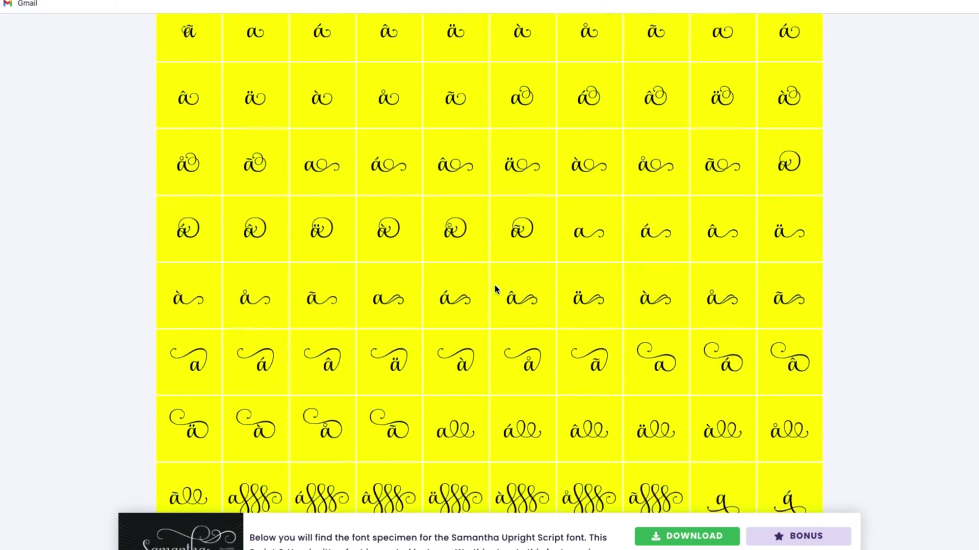
{"action": "scroll", "coordinate": [495, 289], "scroll_direction": "up", "scroll_amount": 5}
Compare the flourished alternates of lowercase a and b, and look through the remaining highlighted glyphs as far as the J, K and L capitals
{"action": "scroll", "coordinate": [495, 290], "scroll_direction": "down", "scroll_amount": 2}
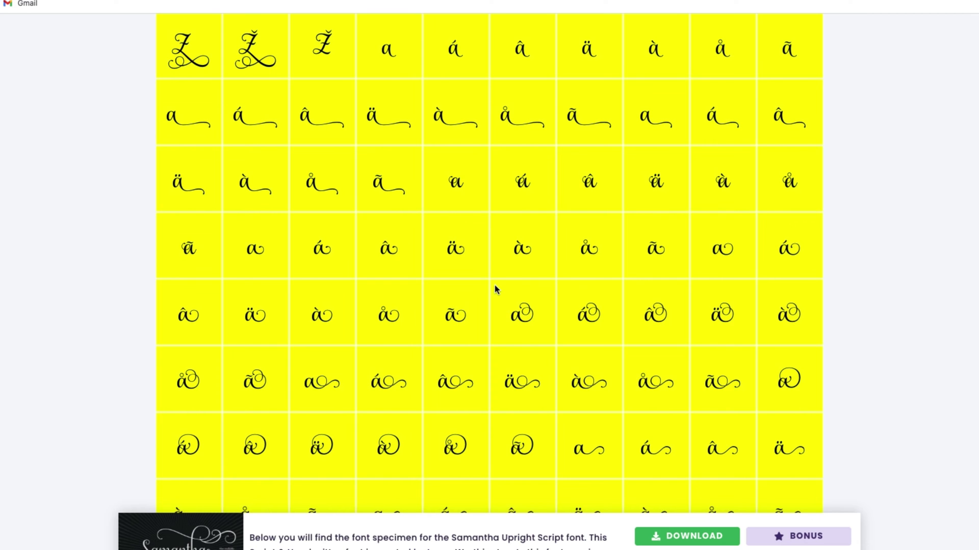
{"action": "scroll", "coordinate": [495, 290], "scroll_direction": "down", "scroll_amount": 1}
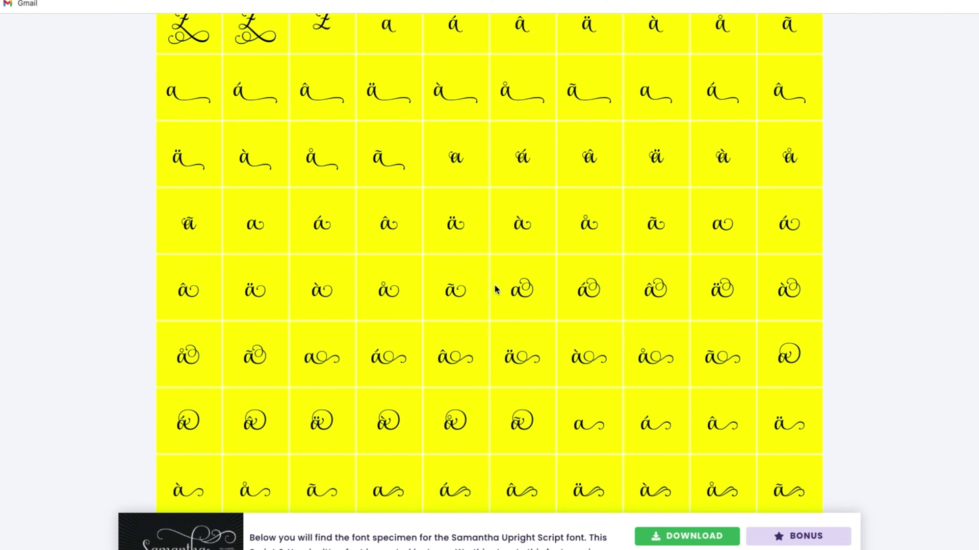
{"action": "scroll", "coordinate": [495, 290], "scroll_direction": "down", "scroll_amount": 8}
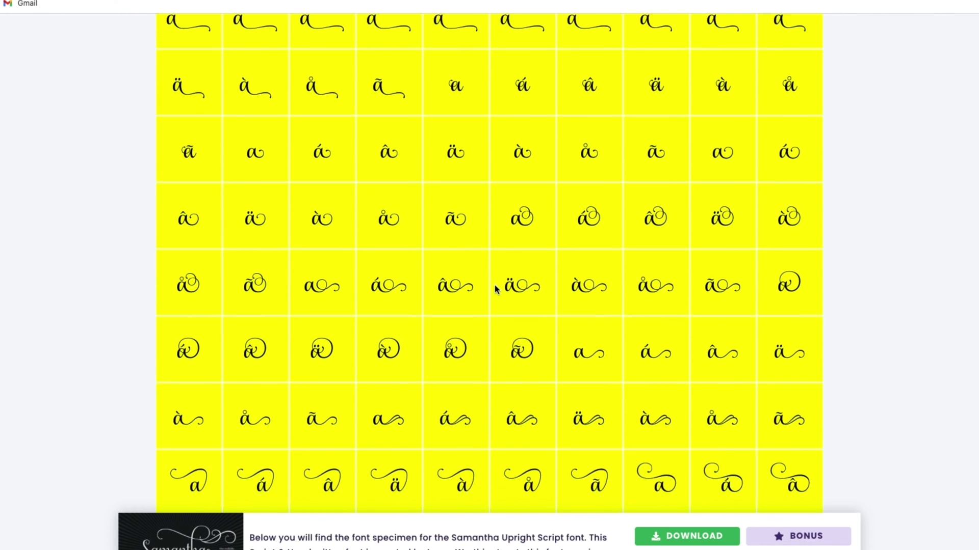
{"action": "scroll", "coordinate": [495, 289], "scroll_direction": "down", "scroll_amount": 5}
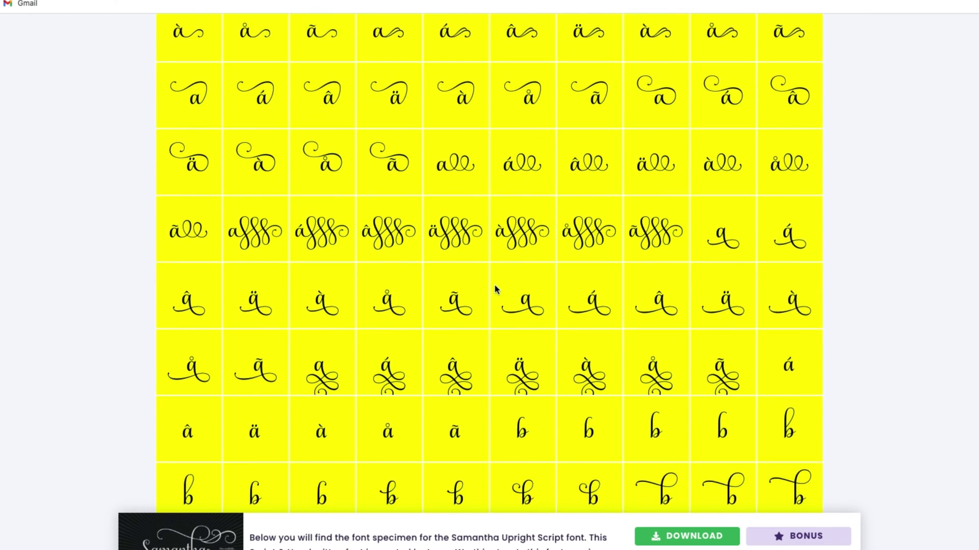
{"action": "scroll", "coordinate": [494, 289], "scroll_direction": "down", "scroll_amount": 5}
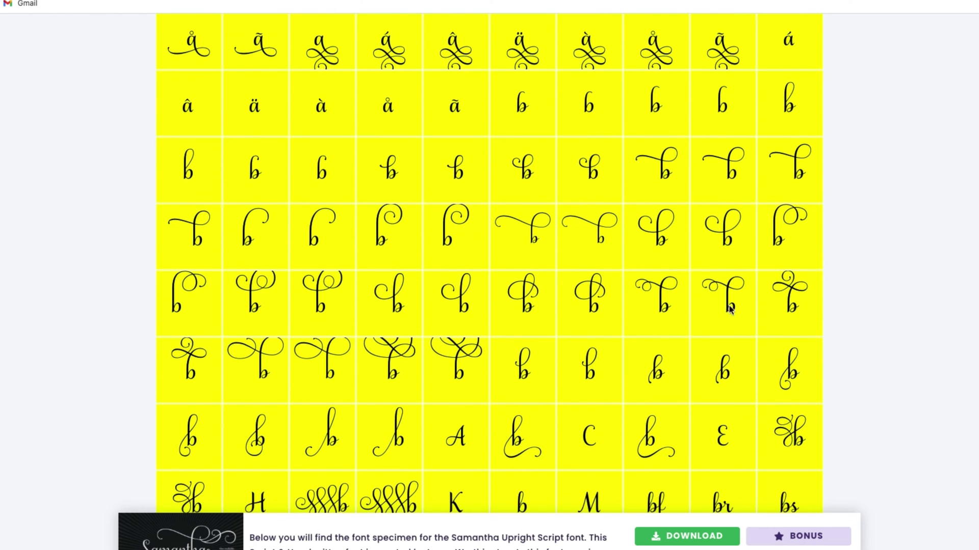
{"action": "scroll", "coordinate": [443, 349], "scroll_direction": "down", "scroll_amount": 15}
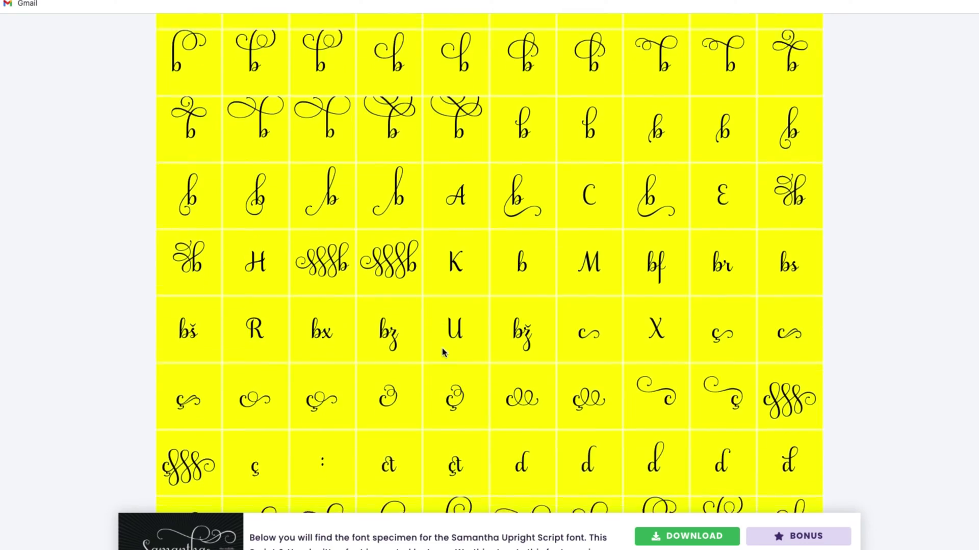
{"action": "scroll", "coordinate": [442, 347], "scroll_direction": "down", "scroll_amount": 20}
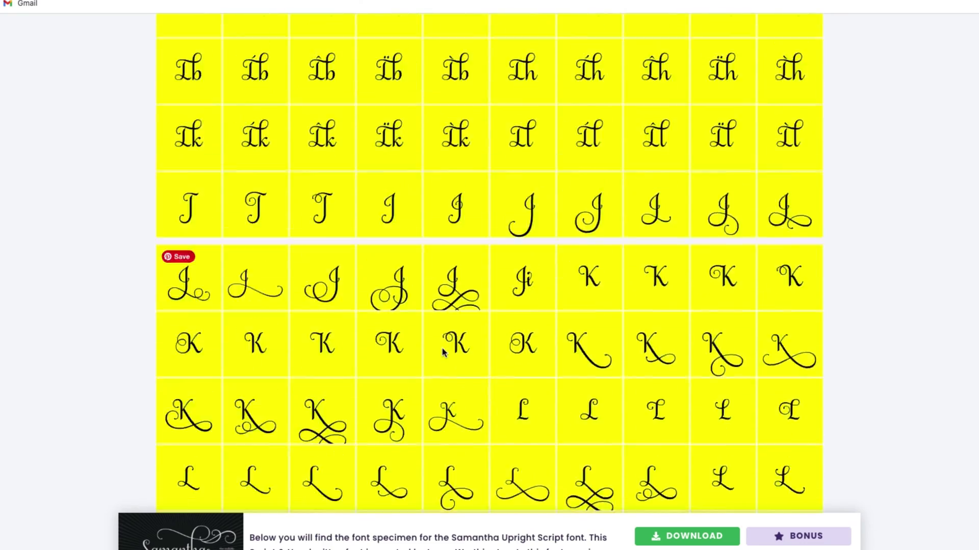
Return to the start of the Samantha specimen and look over its numerals and sample text again
{"action": "scroll", "coordinate": [442, 348], "scroll_direction": "up", "scroll_amount": 20}
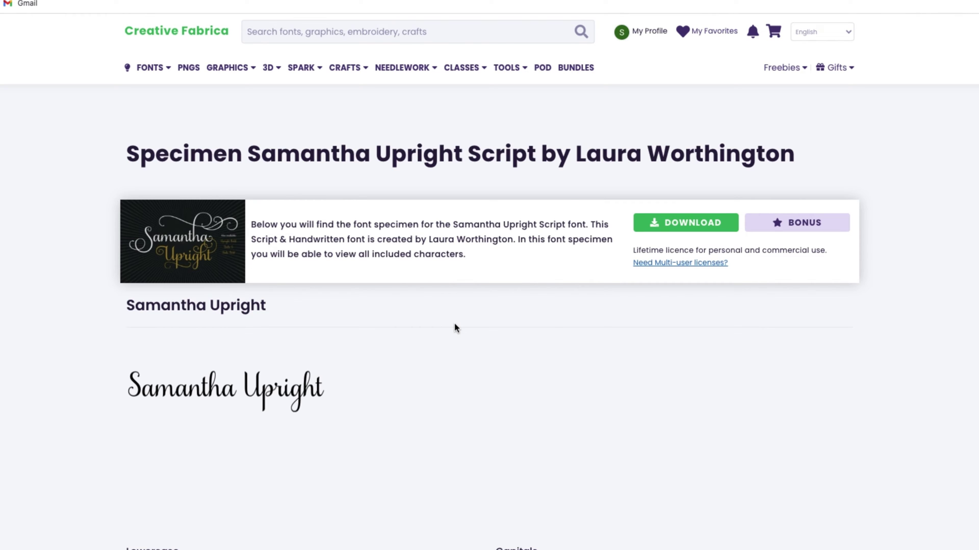
{"action": "scroll", "coordinate": [455, 327], "scroll_direction": "down", "scroll_amount": 20}
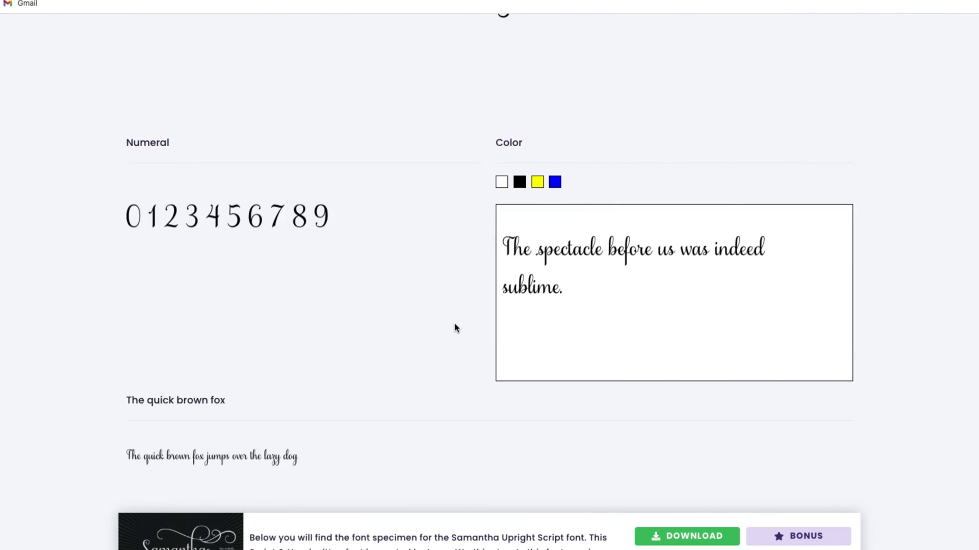
{"action": "scroll", "coordinate": [455, 328], "scroll_direction": "down", "scroll_amount": 8}
Leave the Samantha specimen for the Fonts overview and open the Sans Serif Fonts category
{"action": "scroll", "coordinate": [455, 328], "scroll_direction": "up", "scroll_amount": 20}
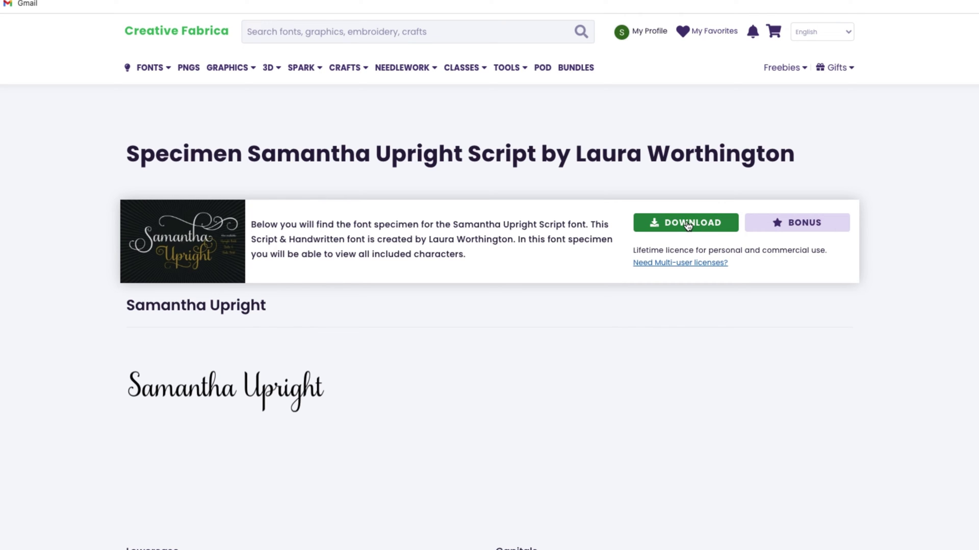
{"action": "left_click", "coordinate": [151, 69]}
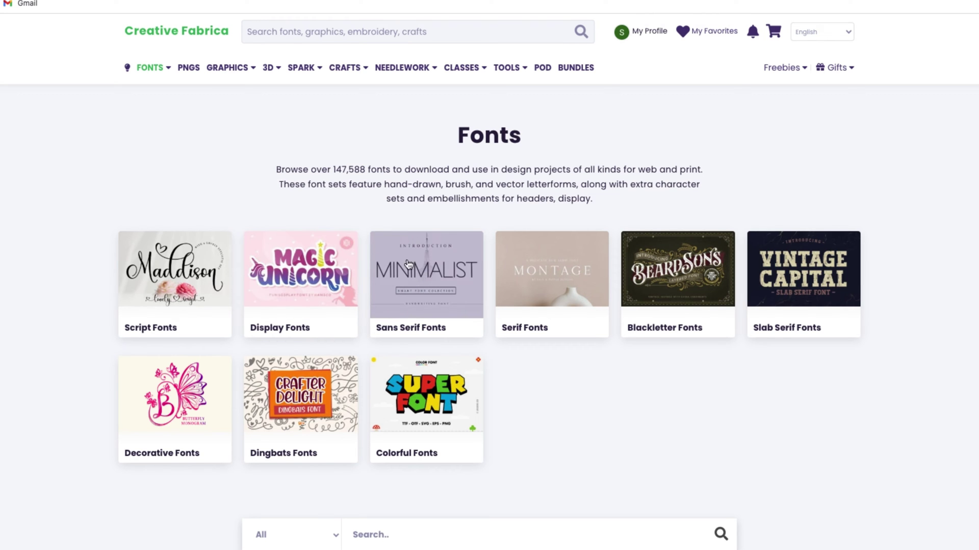
{"action": "left_click", "coordinate": [423, 269]}
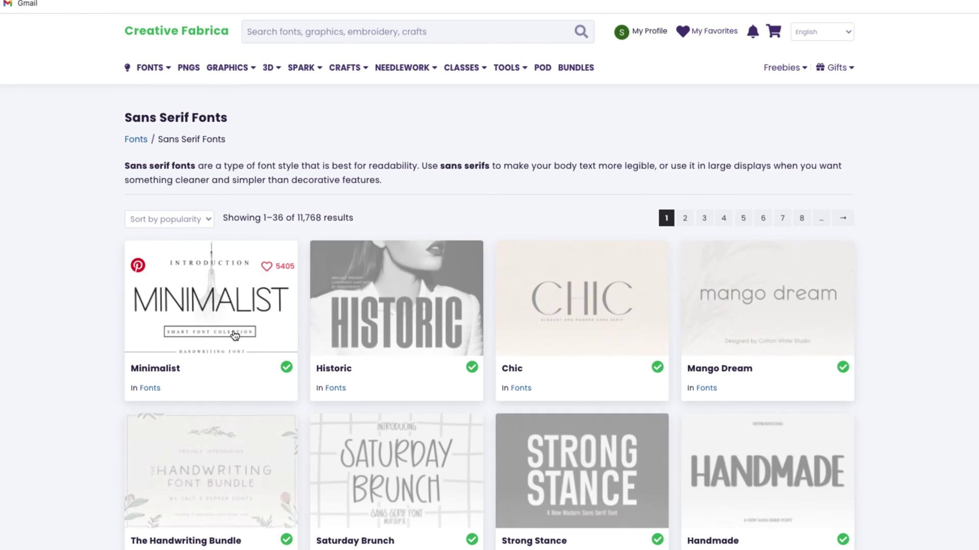
Download the Minimalist font from the Sans Serif Fonts category and unpack Minimalist-6594618.zip
{"action": "left_click", "coordinate": [194, 302]}
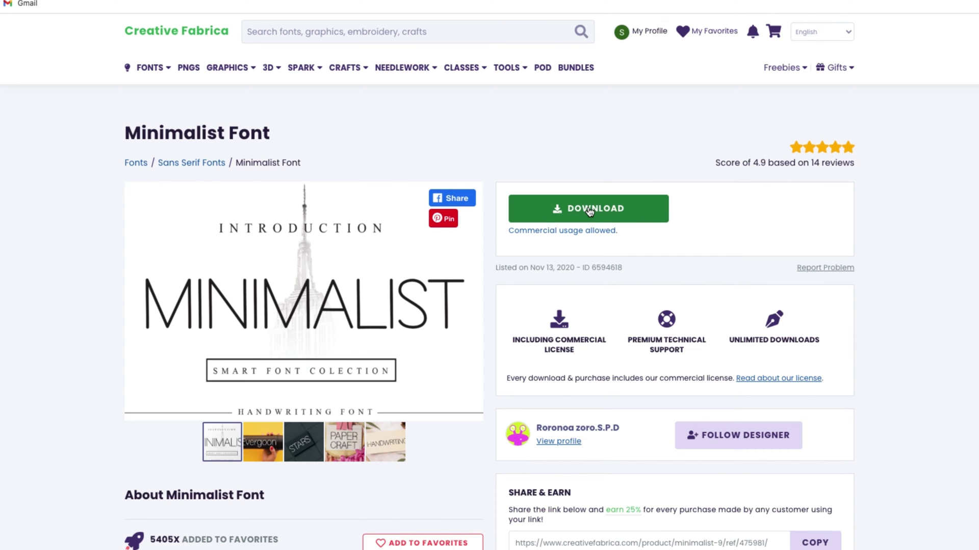
{"action": "left_click", "coordinate": [589, 212]}
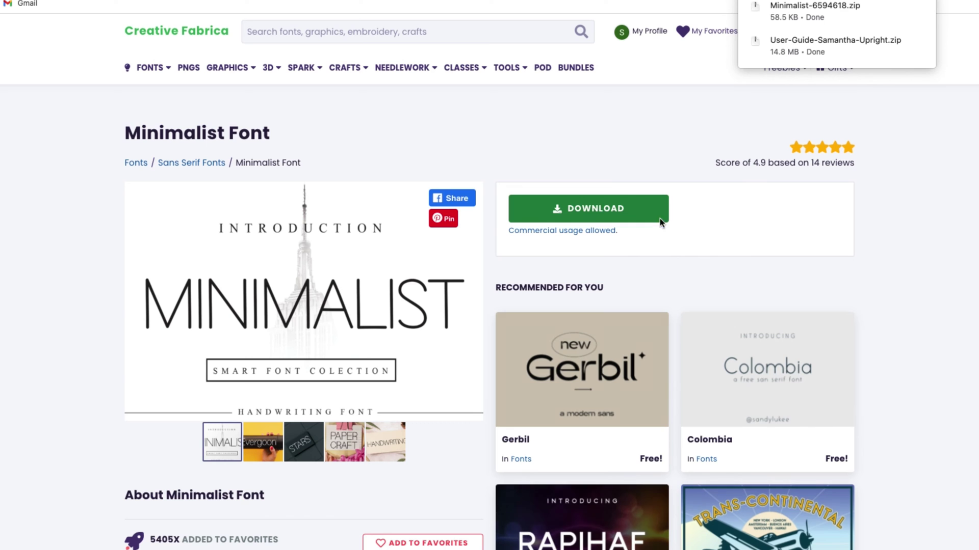
{"action": "left_click", "coordinate": [814, 10]}
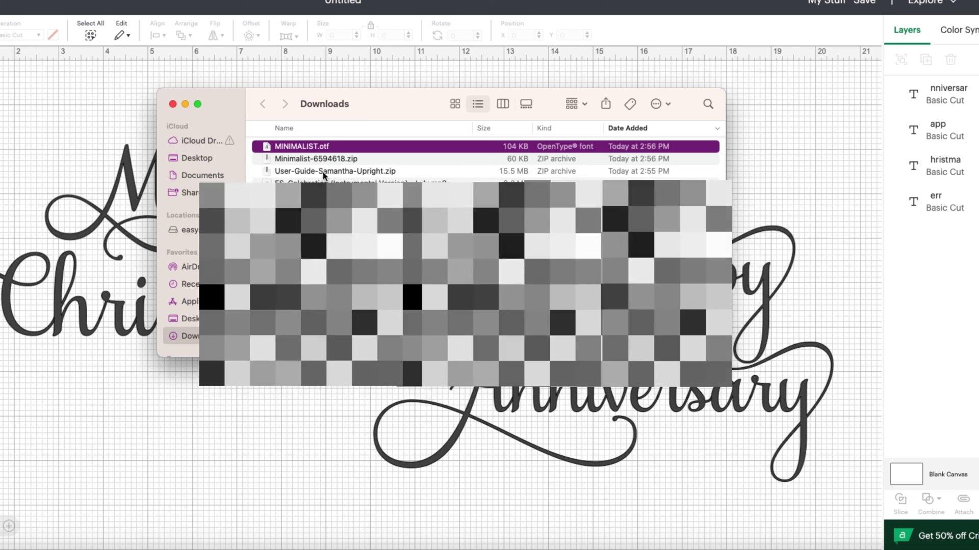
Unpack User-Guide-Samantha-Upright.zip in Downloads, install the MINIMALIST.otf font, and close the Downloads window
{"action": "double_click", "coordinate": [321, 171]}
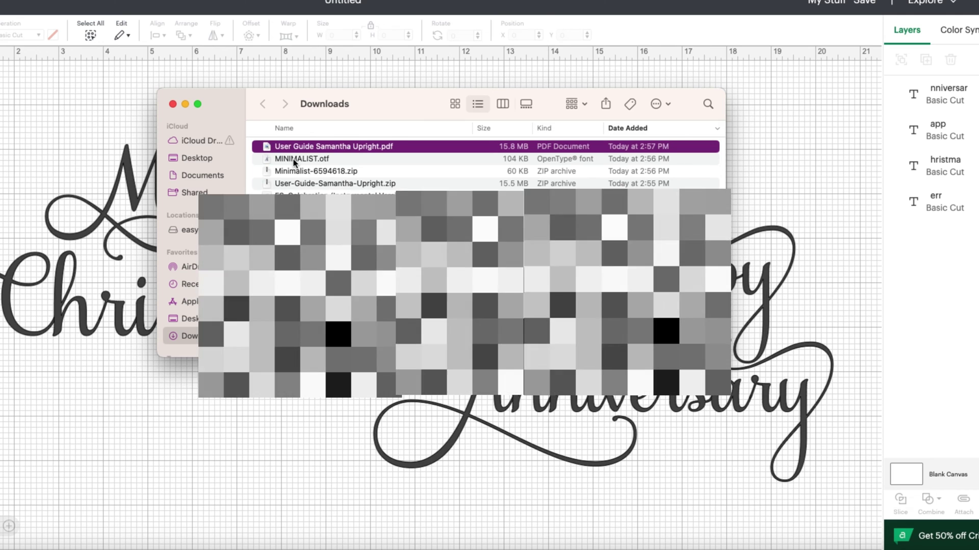
{"action": "double_click", "coordinate": [293, 161]}
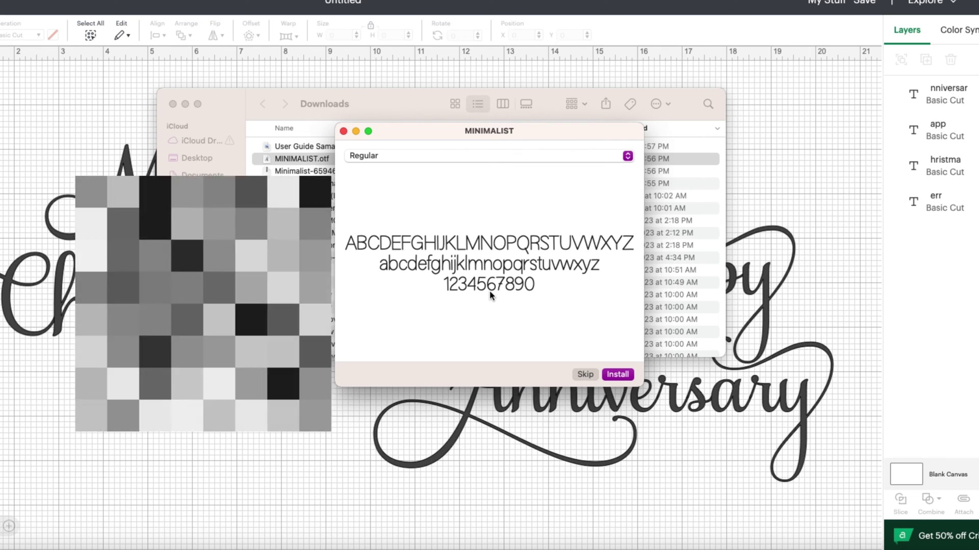
{"action": "left_click", "coordinate": [619, 374]}
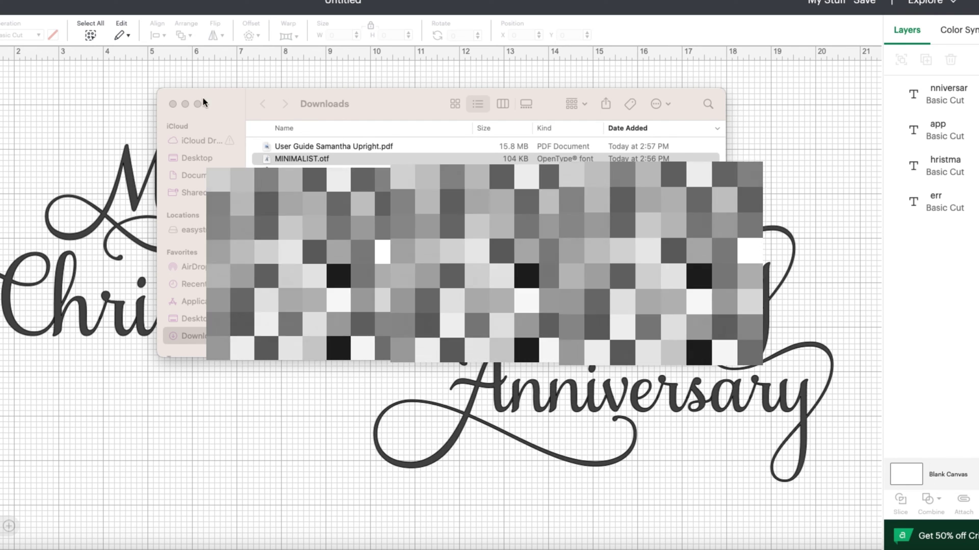
{"action": "left_click", "coordinate": [172, 104]}
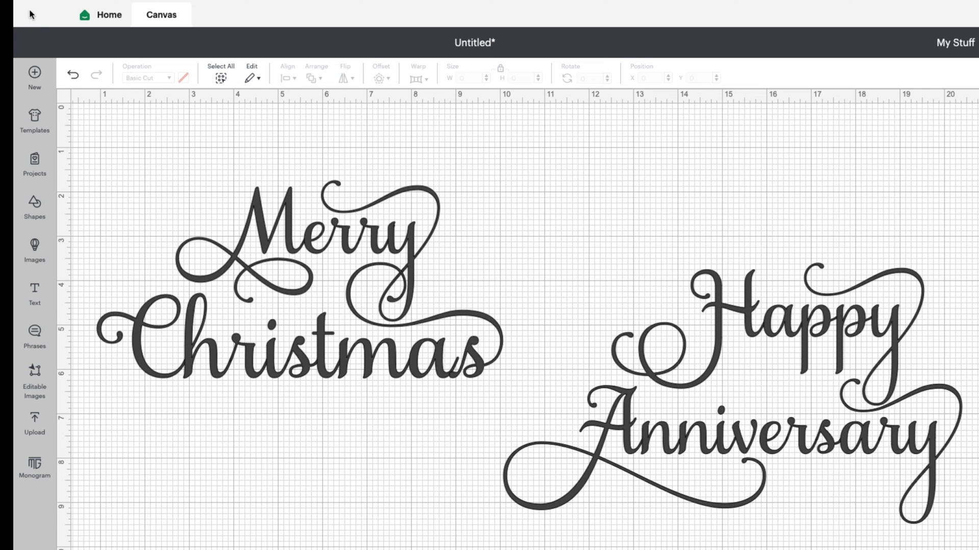
Quit Cricut Design Space and accept the quit confirmation
{"action": "mouse_move", "coordinate": [34, 4]}
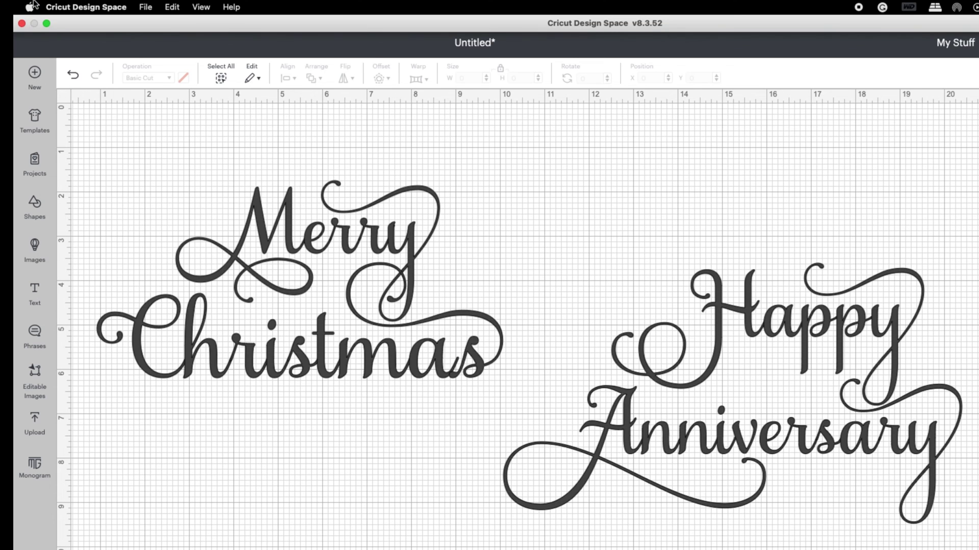
{"action": "left_click", "coordinate": [22, 23]}
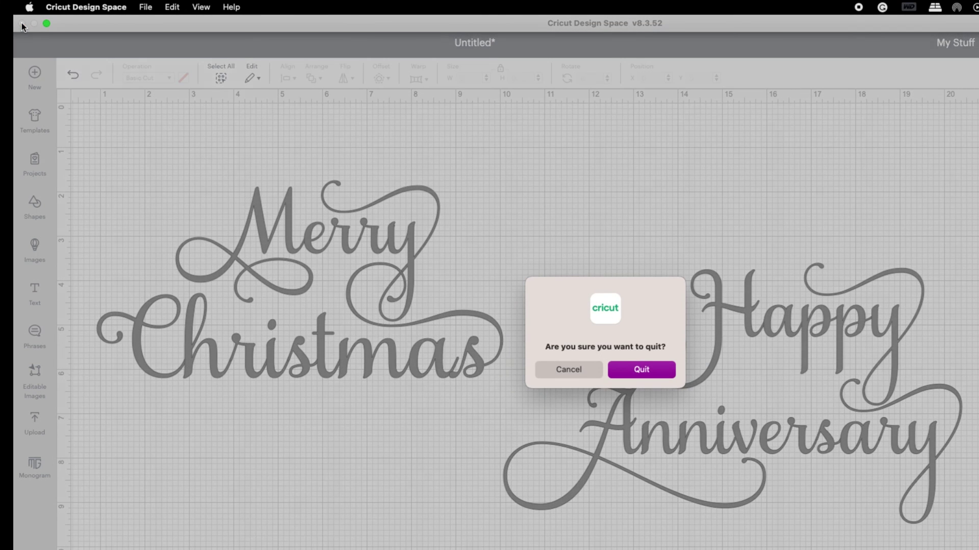
{"action": "left_click", "coordinate": [651, 369]}
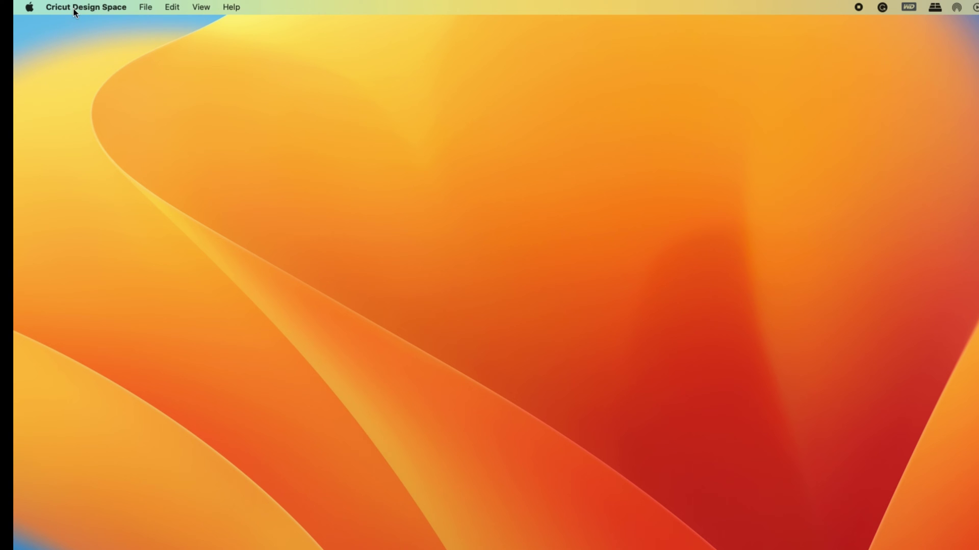
Force quit Cricut Design Space from the running applications and close the Force Quit Applications window
{"action": "left_click", "coordinate": [30, 8]}
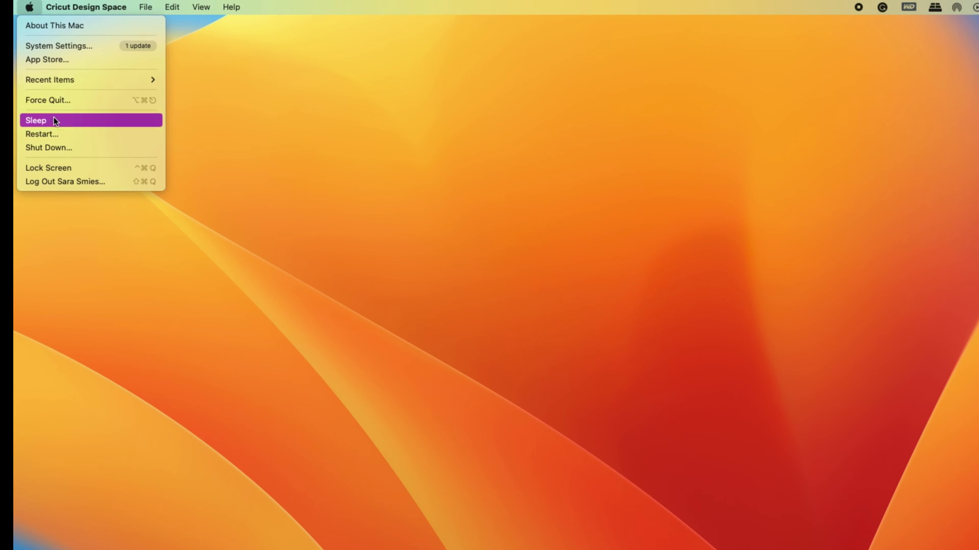
{"action": "left_click", "coordinate": [61, 102]}
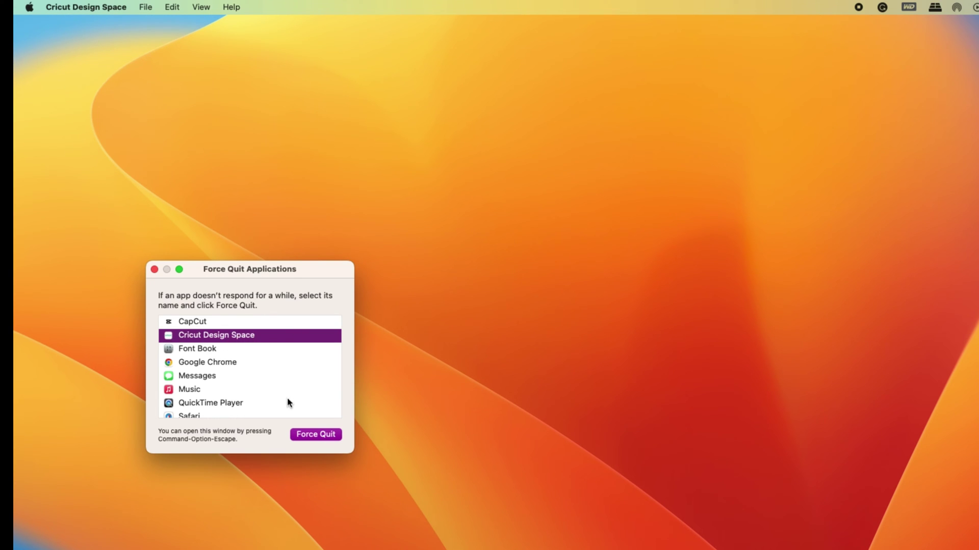
{"action": "left_click", "coordinate": [313, 435]}
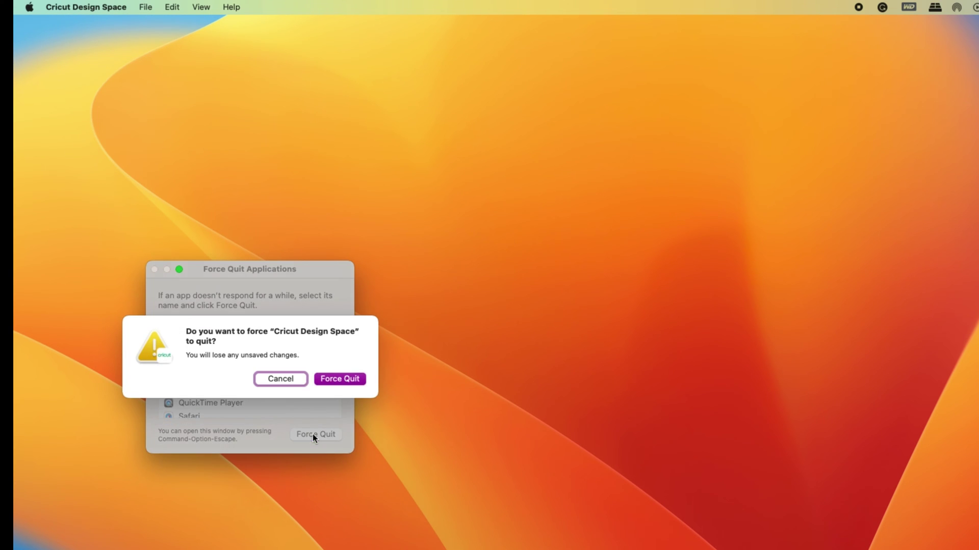
{"action": "left_click", "coordinate": [348, 380]}
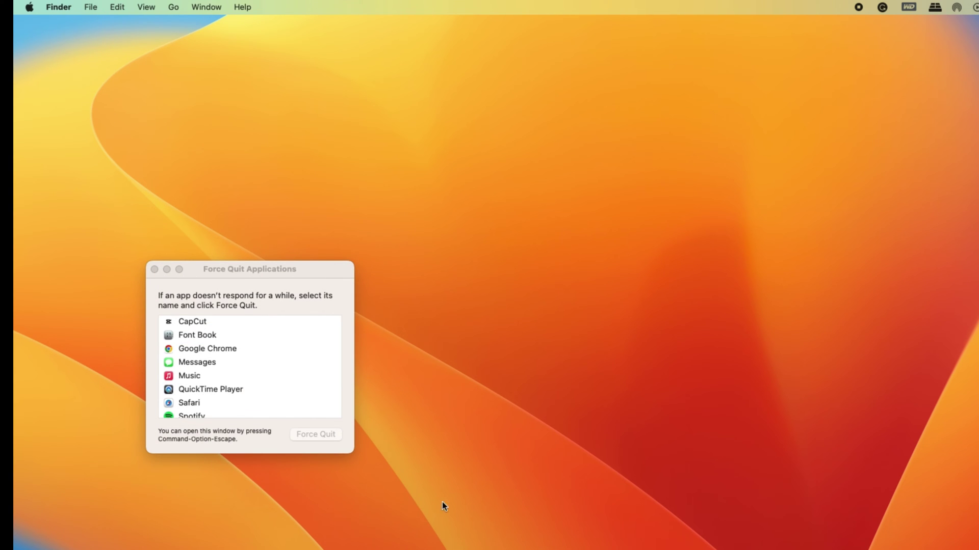
{"action": "left_click", "coordinate": [155, 270]}
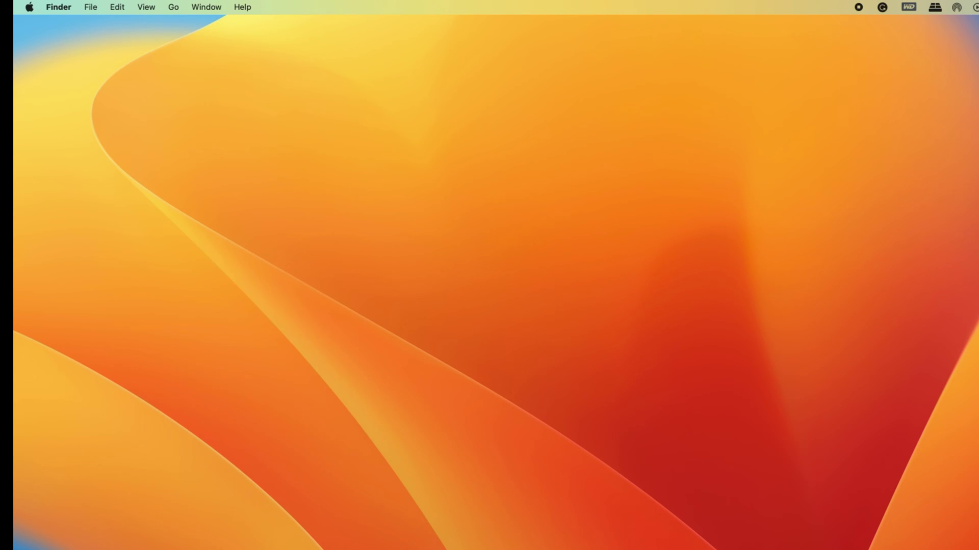
Relaunch Cricut Design Space and add a text object reading "Merry" to a blank canvas
{"action": "mouse_move", "coordinate": [376, 542]}
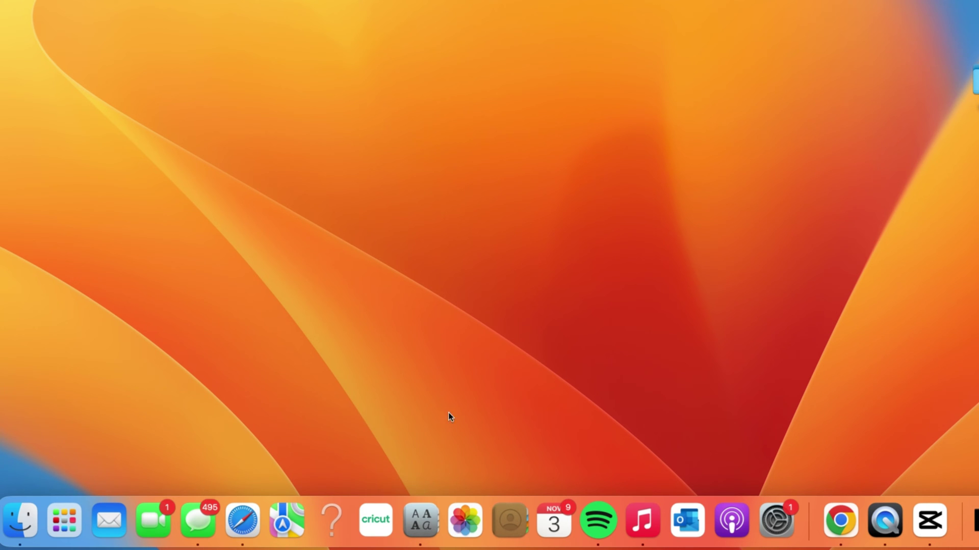
{"action": "left_click", "coordinate": [388, 515]}
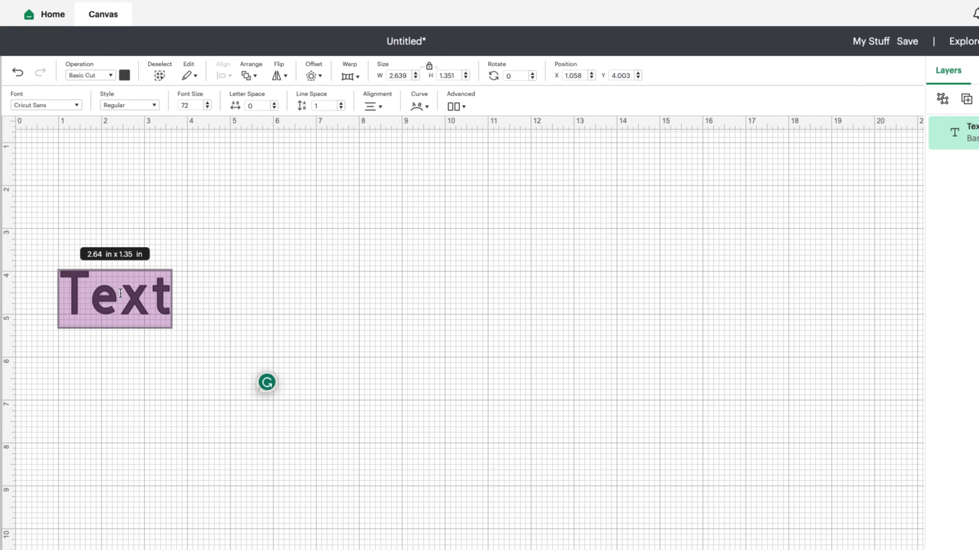
{"action": "type", "text": "M"}
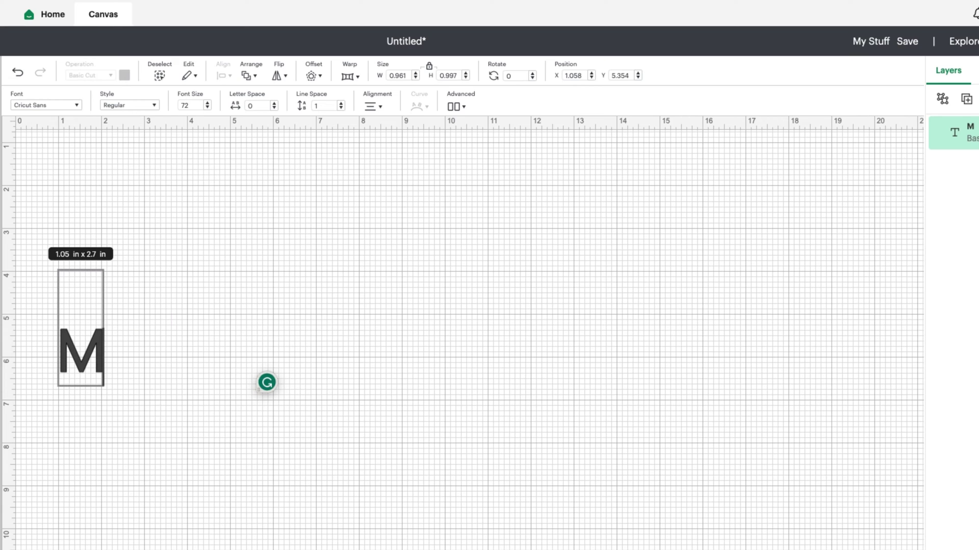
{"action": "type", "text": "err"}
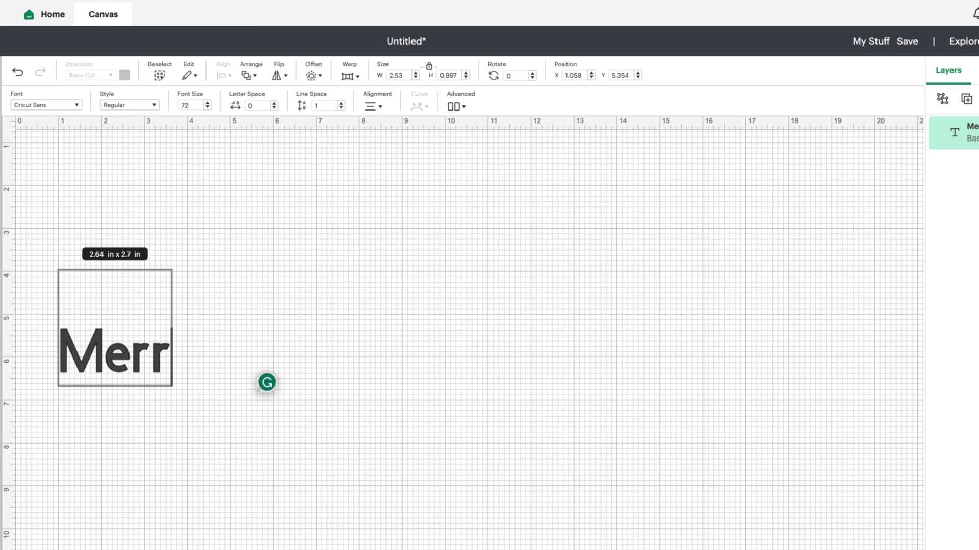
{"action": "type", "text": "y"}
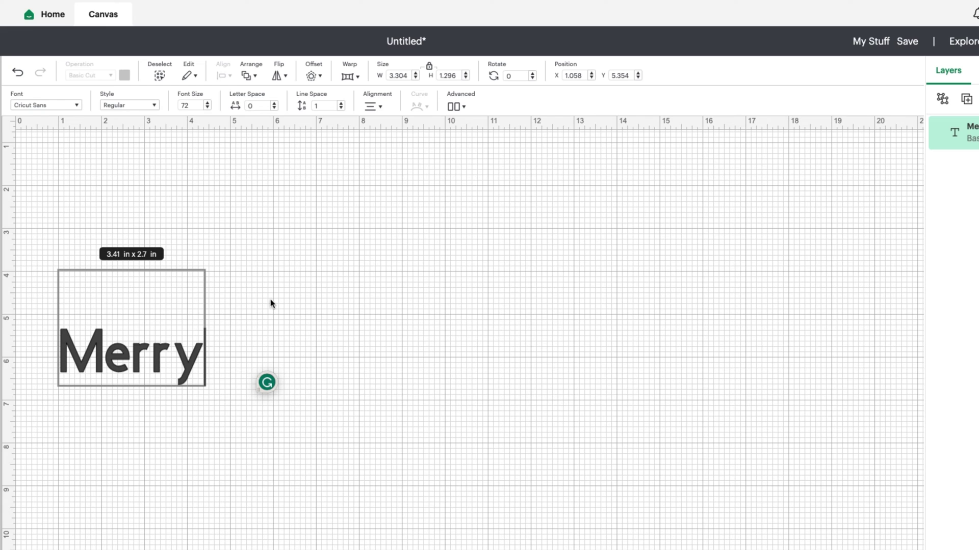
Enlarge the Merry text to about 10.45 × 4.1 in and move it to about X 3.8, Y 3.4
{"action": "left_click", "coordinate": [212, 368]}
{"action": "left_click_drag", "start_coordinate": [169, 342], "coordinate": [299, 203]}
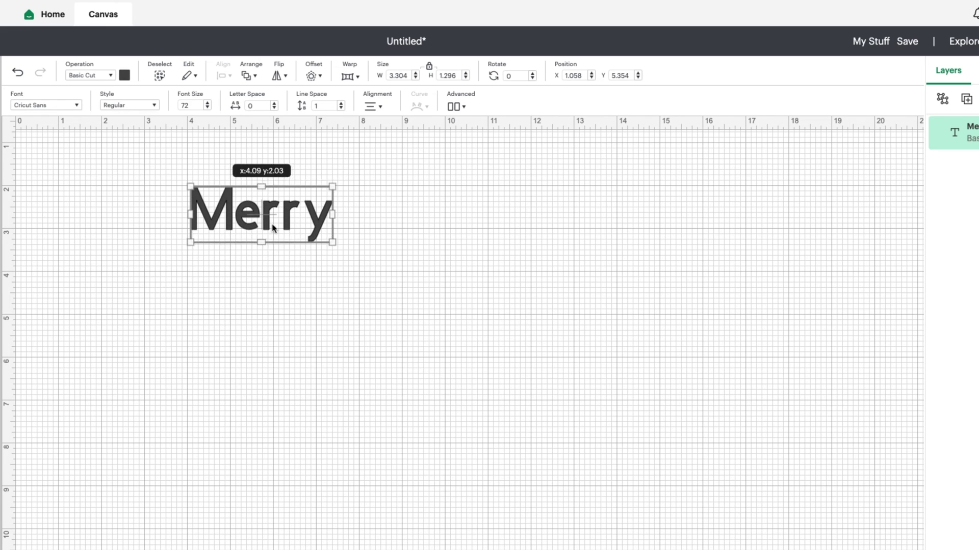
{"action": "left_click_drag", "start_coordinate": [333, 245], "coordinate": [637, 365]}
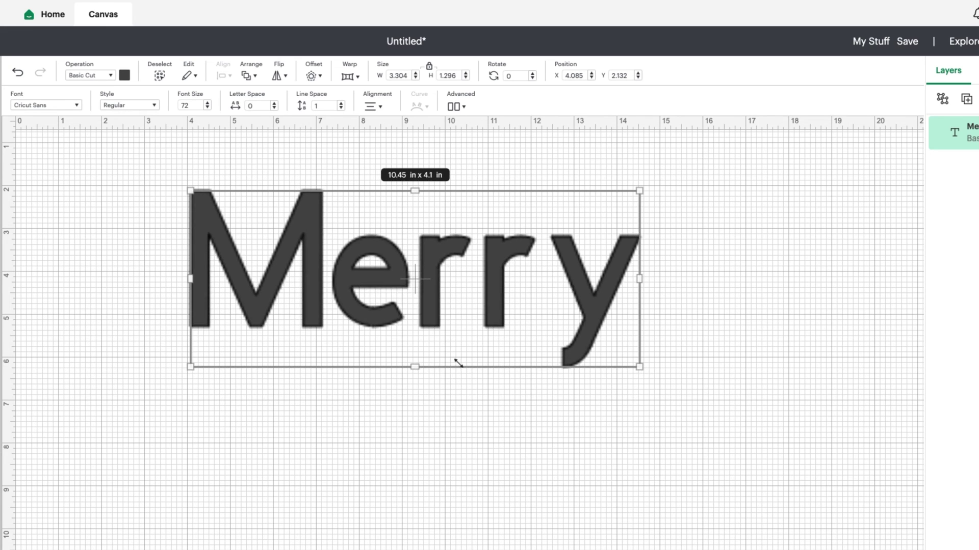
{"action": "left_click_drag", "start_coordinate": [399, 345], "coordinate": [386, 406]}
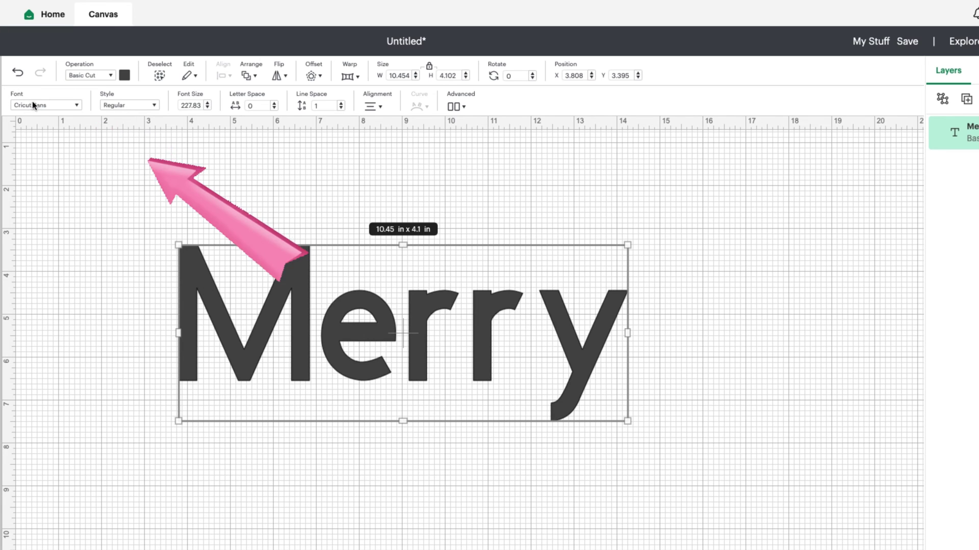
Open the font choices for the Merry text and look over the Cricut, system and bookmarked fonts
{"action": "left_click", "coordinate": [74, 105]}
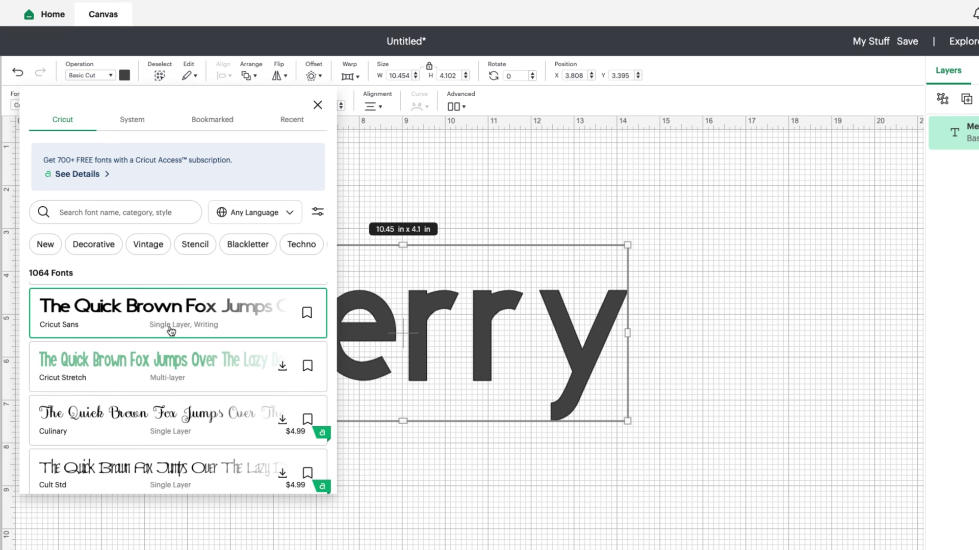
{"action": "left_click", "coordinate": [132, 120]}
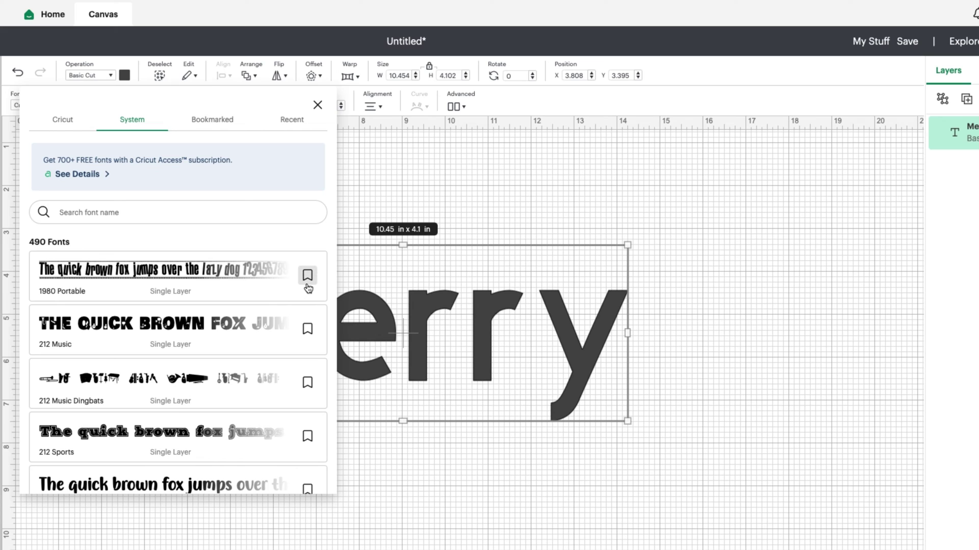
{"action": "scroll", "coordinate": [308, 278], "scroll_direction": "down", "scroll_amount": 1}
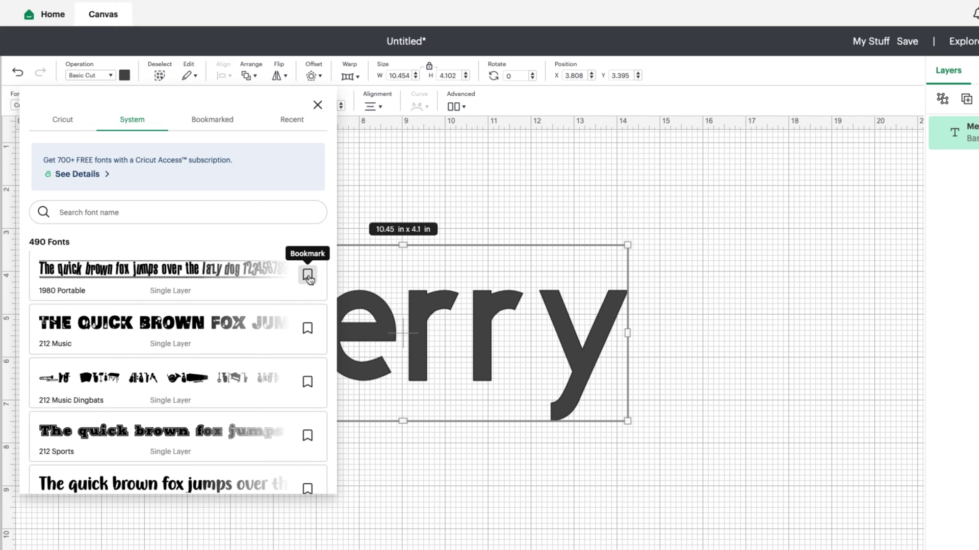
{"action": "left_click", "coordinate": [212, 122]}
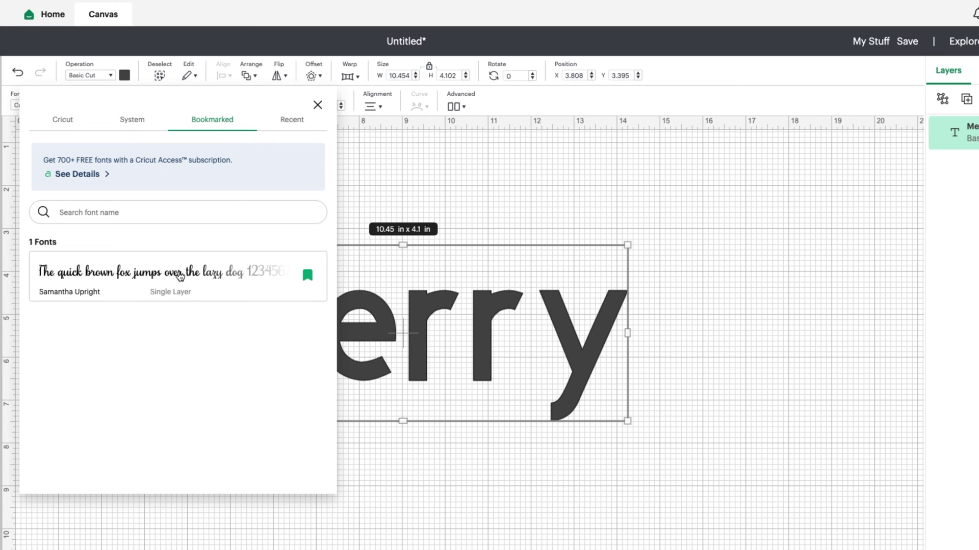
Search the system fonts for "min" and locate the newly installed MINIMALIST font
{"action": "left_click", "coordinate": [132, 121]}
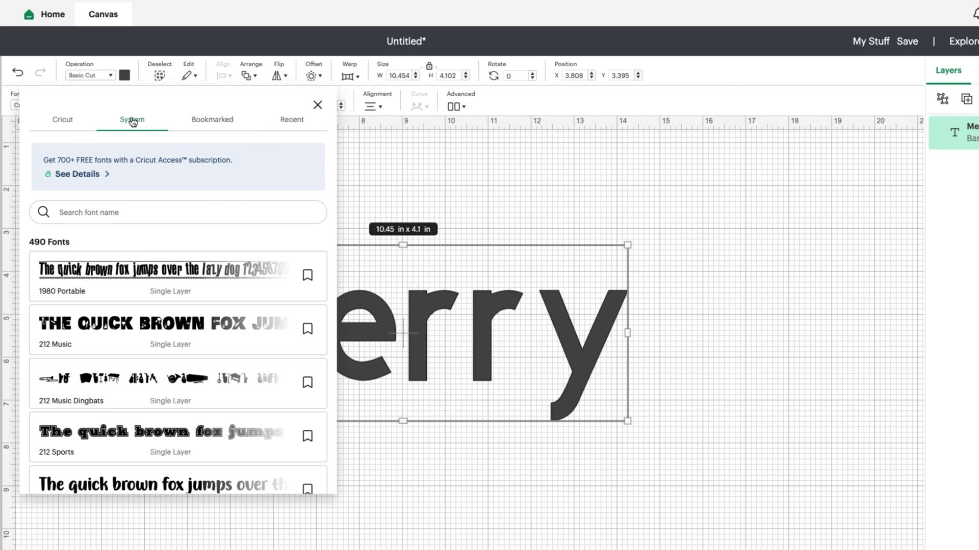
{"action": "left_click", "coordinate": [85, 210]}
{"action": "type", "text": "mim"}
{"action": "key", "text": "BackSpace"}
{"action": "type", "text": "n"}
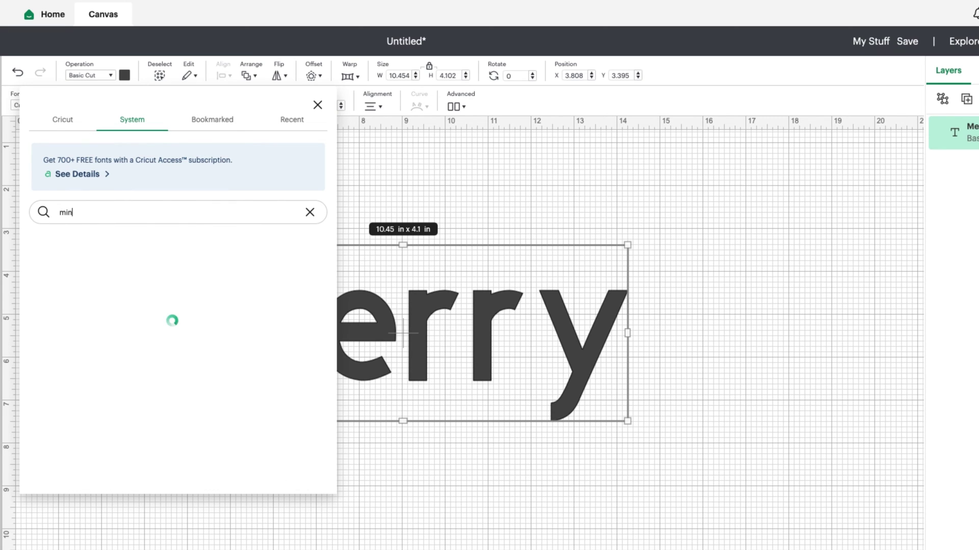
{"action": "scroll", "coordinate": [92, 346], "scroll_direction": "down", "scroll_amount": 1}
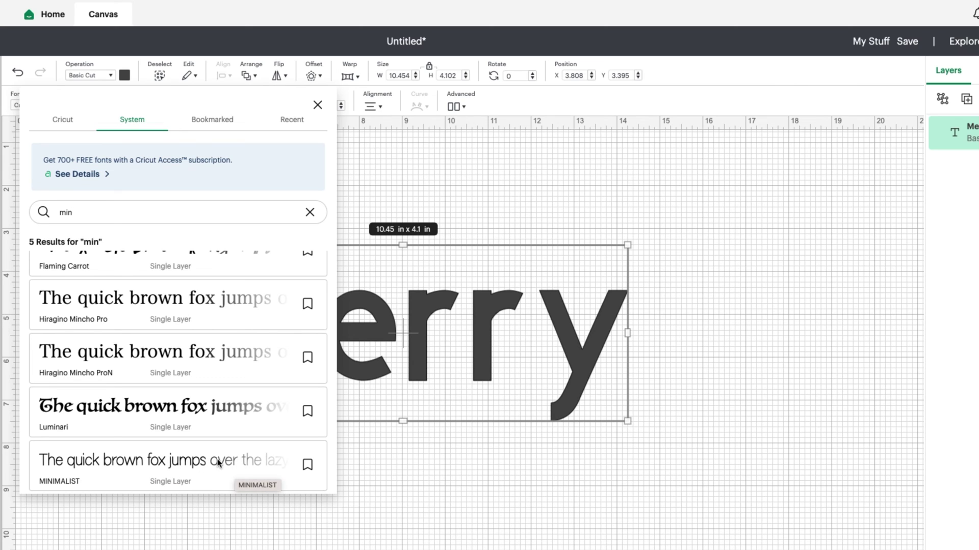
Apply the bookmarked Samantha Upright font to the Merry text and reposition the word in the upper part of the canvas
{"action": "left_click", "coordinate": [217, 122]}
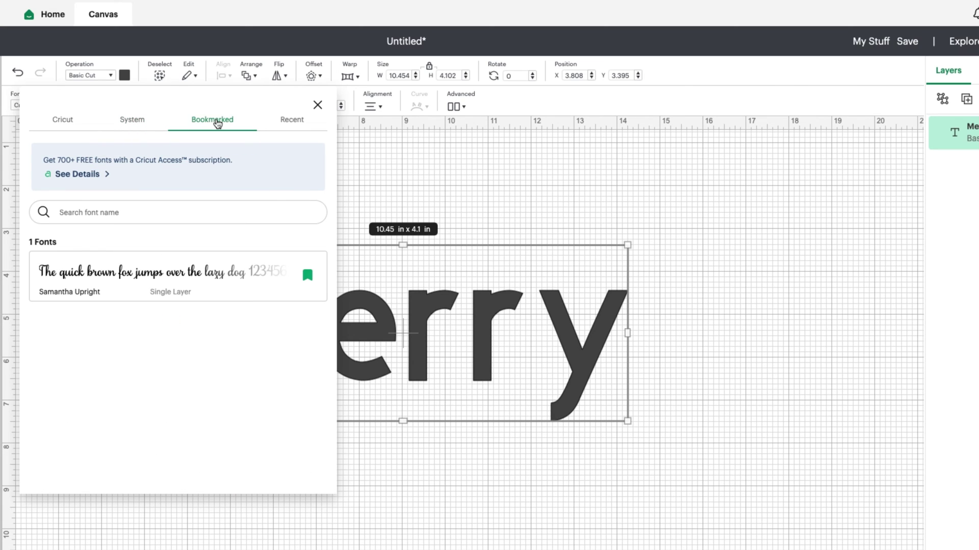
{"action": "left_click", "coordinate": [158, 284]}
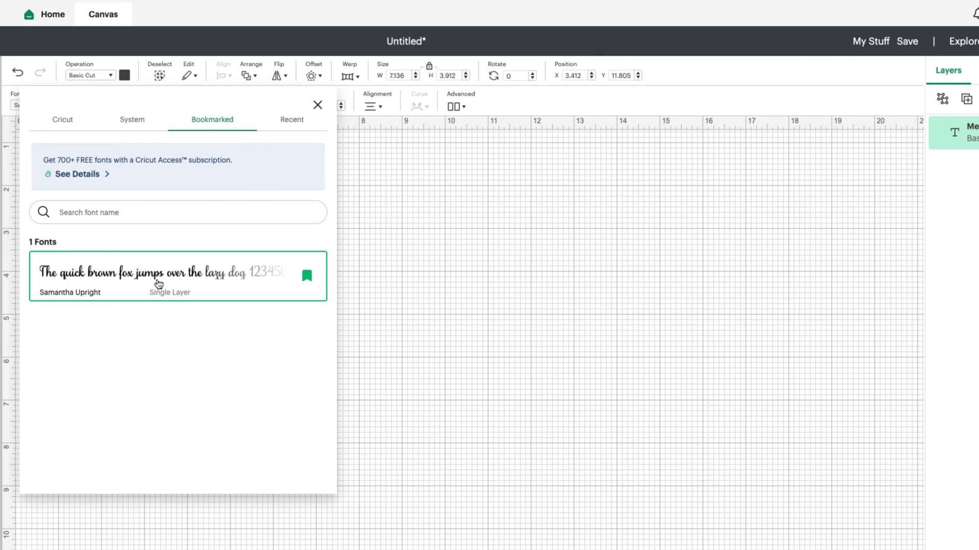
{"action": "left_click", "coordinate": [497, 250]}
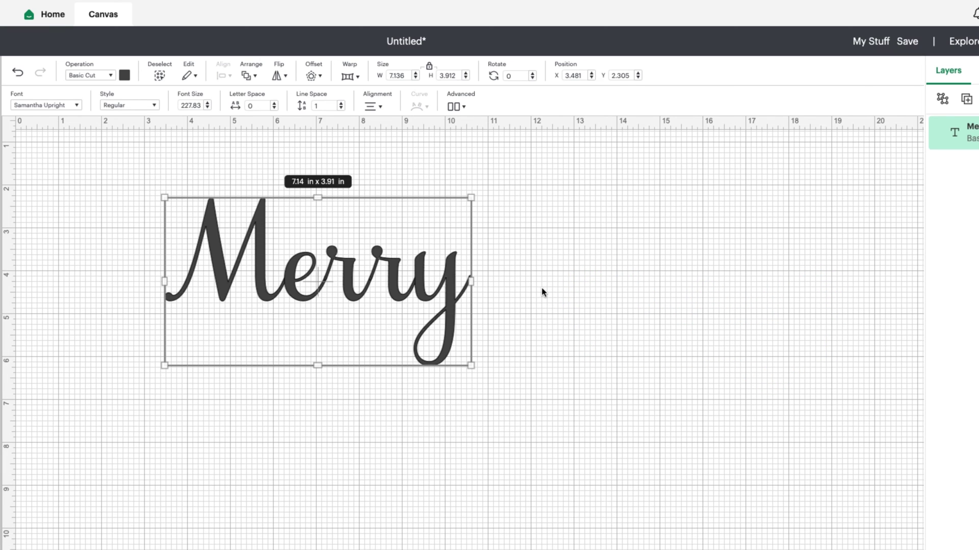
{"action": "left_click_drag", "start_coordinate": [364, 311], "coordinate": [375, 345]}
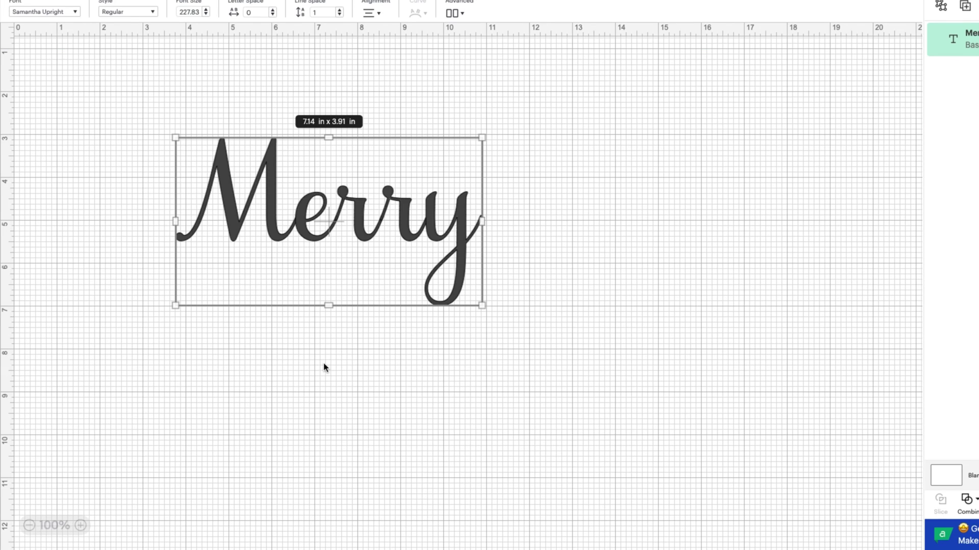
{"action": "scroll", "coordinate": [327, 367], "scroll_direction": "right", "scroll_amount": 1}
{"action": "mouse_move", "coordinate": [331, 538]}
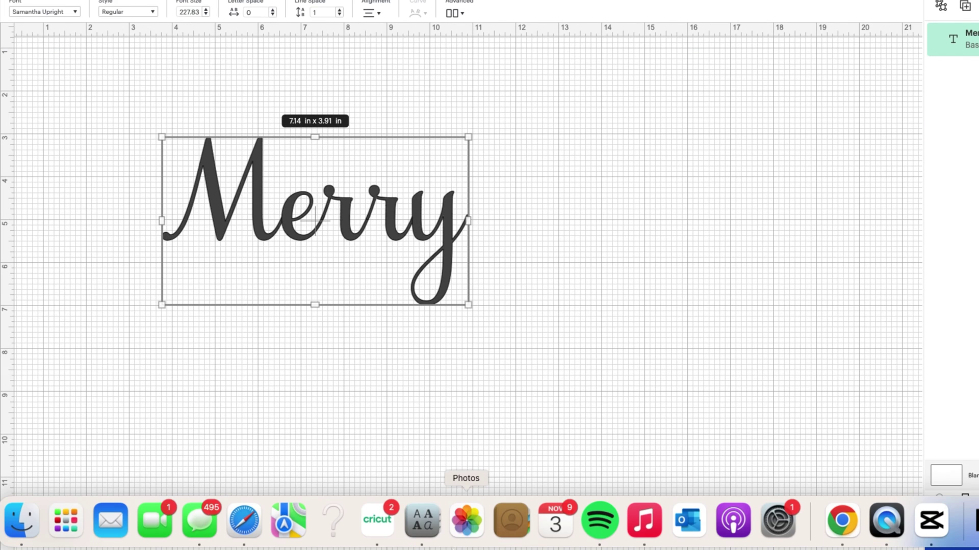
Switch to Font Book and look through the complete collection of installed fonts
{"action": "left_click", "coordinate": [423, 524]}
{"action": "left_click", "coordinate": [51, 52]}
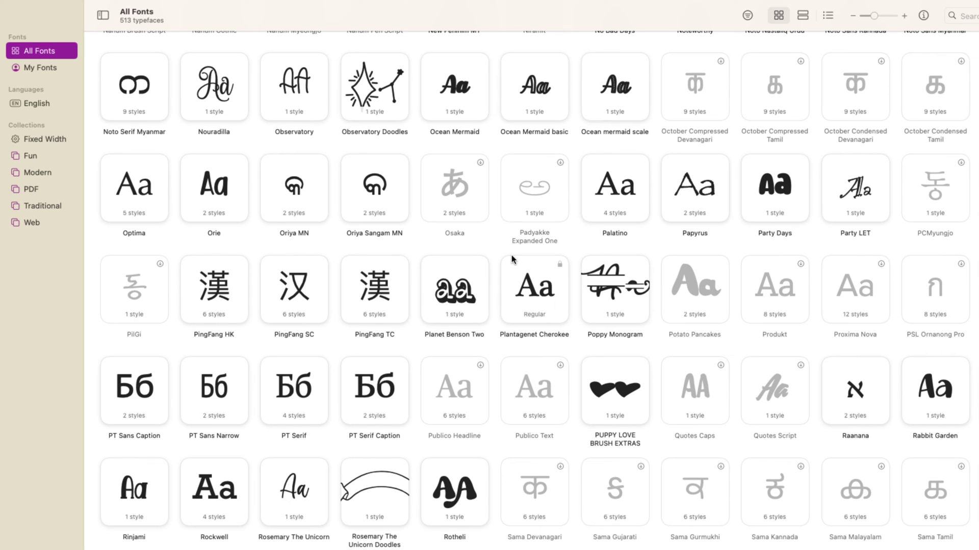
{"action": "scroll", "coordinate": [512, 257], "scroll_direction": "up", "scroll_amount": 8}
{"action": "scroll", "coordinate": [512, 255], "scroll_direction": "up", "scroll_amount": 3}
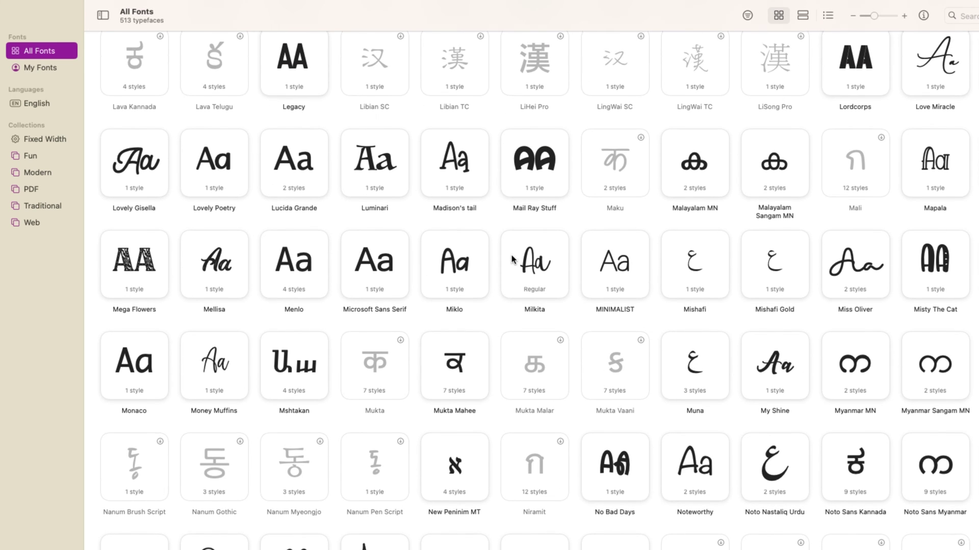
{"action": "scroll", "coordinate": [511, 259], "scroll_direction": "up", "scroll_amount": 20}
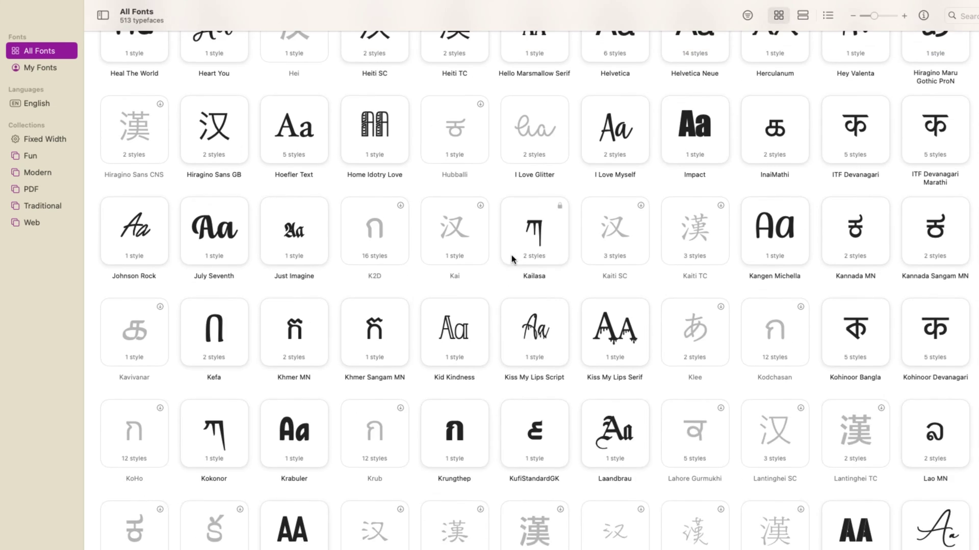
{"action": "scroll", "coordinate": [511, 255], "scroll_direction": "up", "scroll_amount": 10}
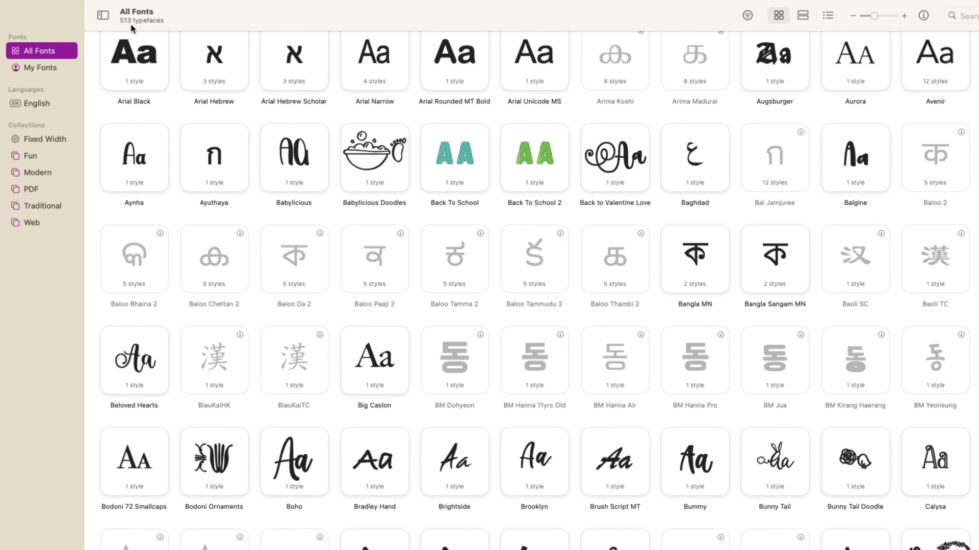
Limit the collection to My Fonts and look over the fonts from the beginning of the alphabet
{"action": "left_click", "coordinate": [41, 67]}
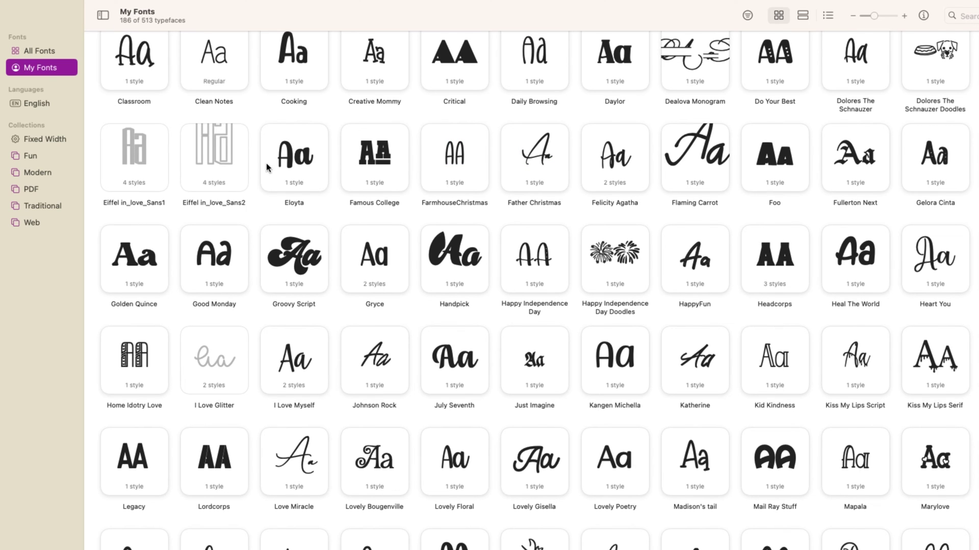
{"action": "scroll", "coordinate": [349, 204], "scroll_direction": "up", "scroll_amount": 3}
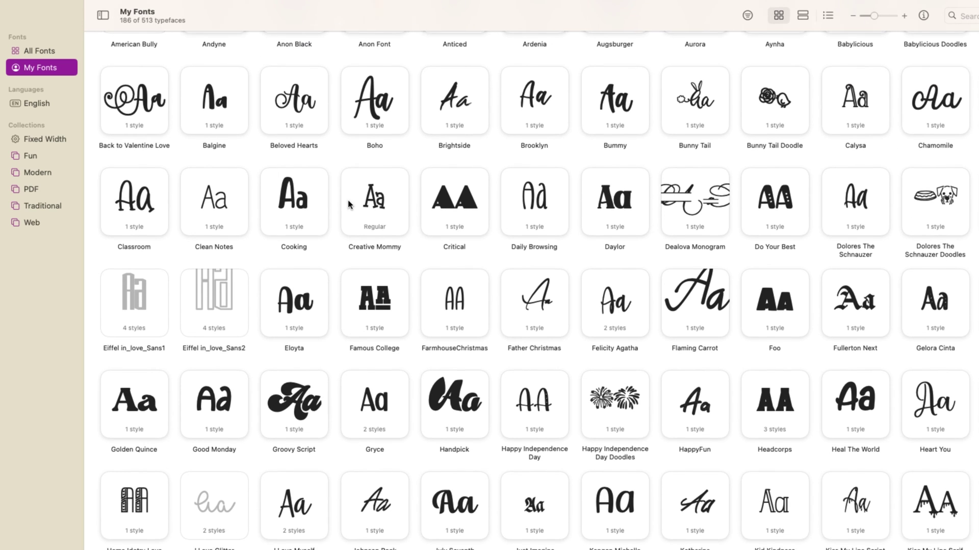
{"action": "scroll", "coordinate": [348, 204], "scroll_direction": "down", "scroll_amount": 1}
{"action": "scroll", "coordinate": [348, 205], "scroll_direction": "up", "scroll_amount": 3}
{"action": "scroll", "coordinate": [348, 205], "scroll_direction": "down", "scroll_amount": 1}
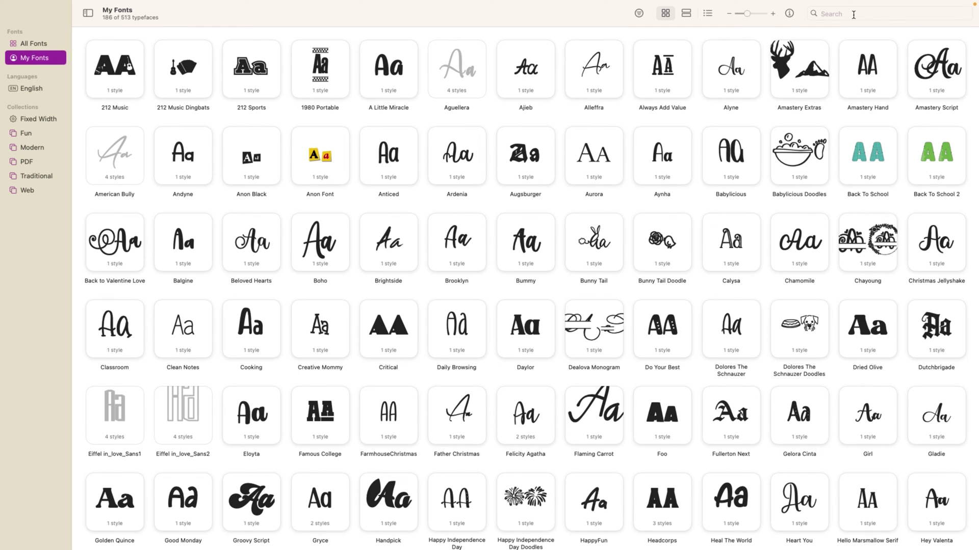
Search the fonts for "samantha" and open the Samantha Upright font's preview
{"action": "left_click", "coordinate": [853, 14]}
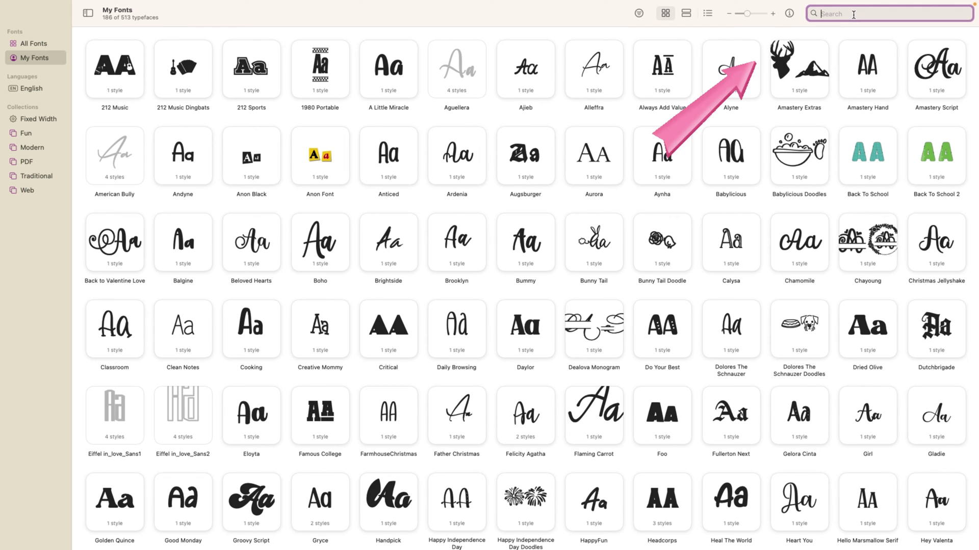
{"action": "type", "text": "samantha"}
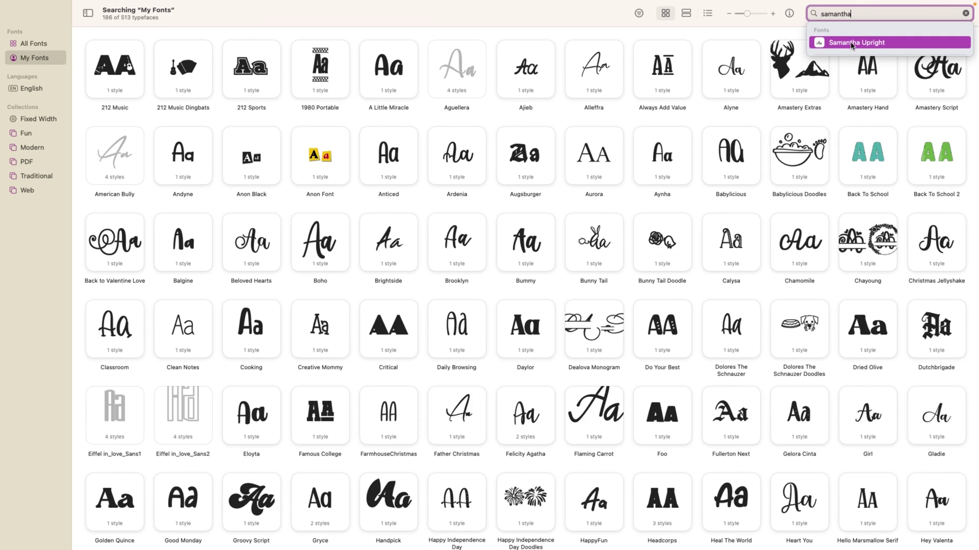
{"action": "left_click", "coordinate": [852, 42]}
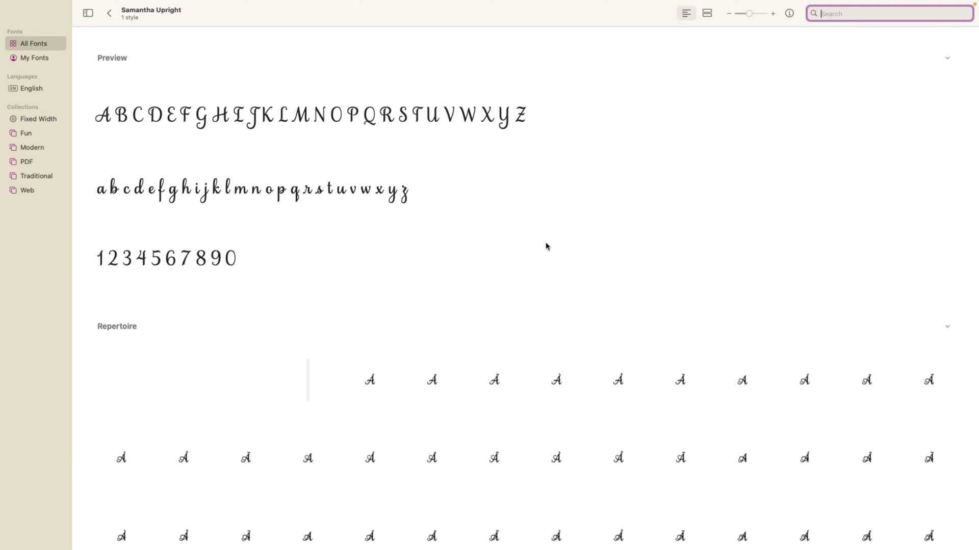
Examine the decorative alternate glyphs for the letters A to C in the Samantha Upright repertoire
{"action": "scroll", "coordinate": [549, 251], "scroll_direction": "down", "scroll_amount": 5}
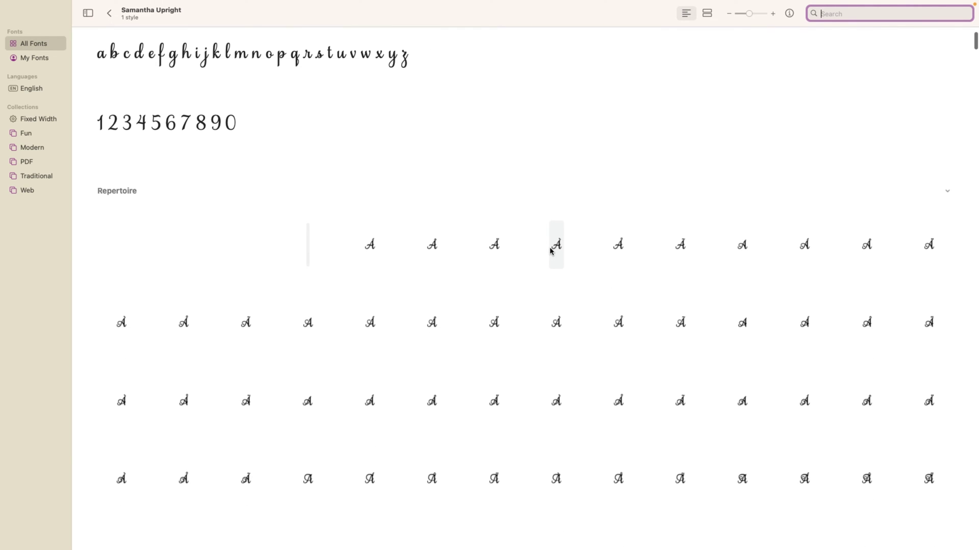
{"action": "scroll", "coordinate": [550, 251], "scroll_direction": "down", "scroll_amount": 2}
{"action": "scroll", "coordinate": [550, 251], "scroll_direction": "down", "scroll_amount": 4}
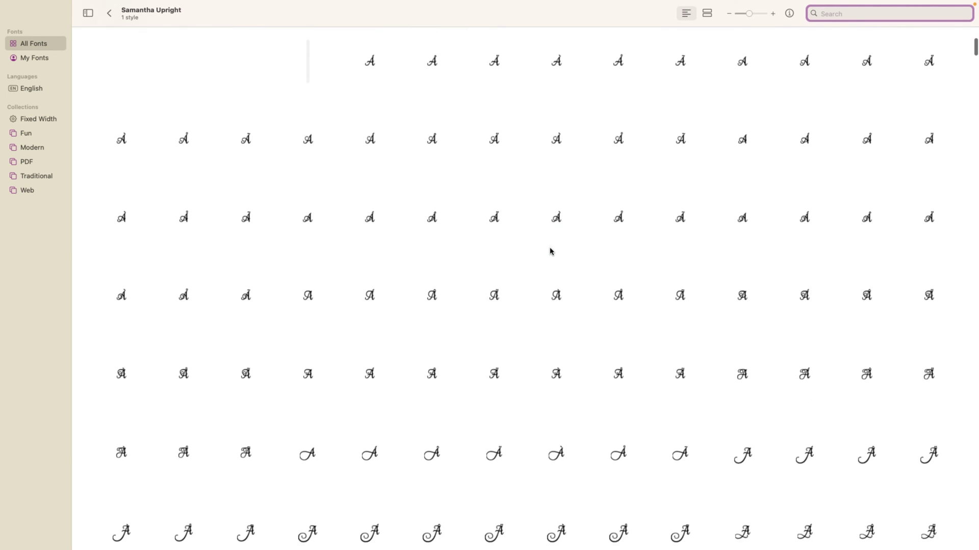
{"action": "scroll", "coordinate": [550, 251], "scroll_direction": "down", "scroll_amount": 9}
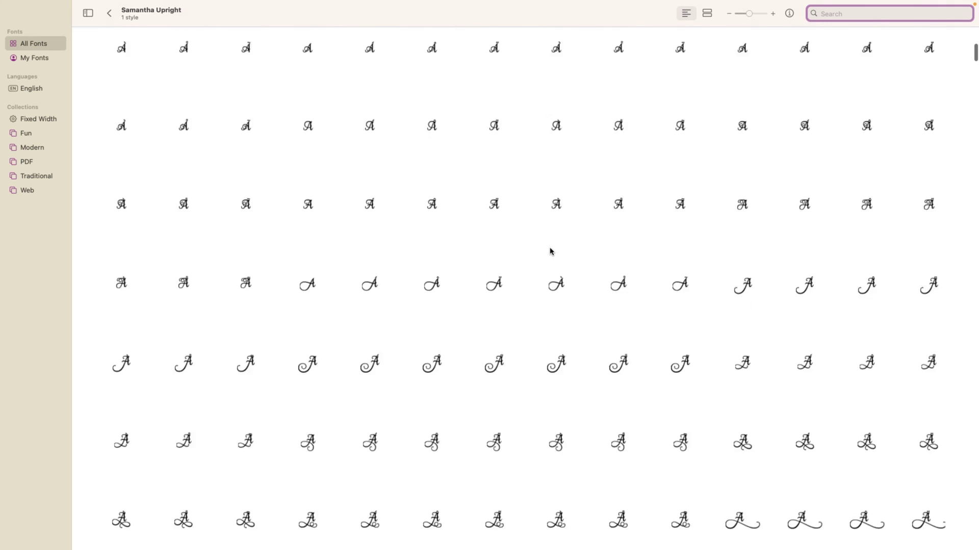
{"action": "scroll", "coordinate": [549, 251], "scroll_direction": "down", "scroll_amount": 13}
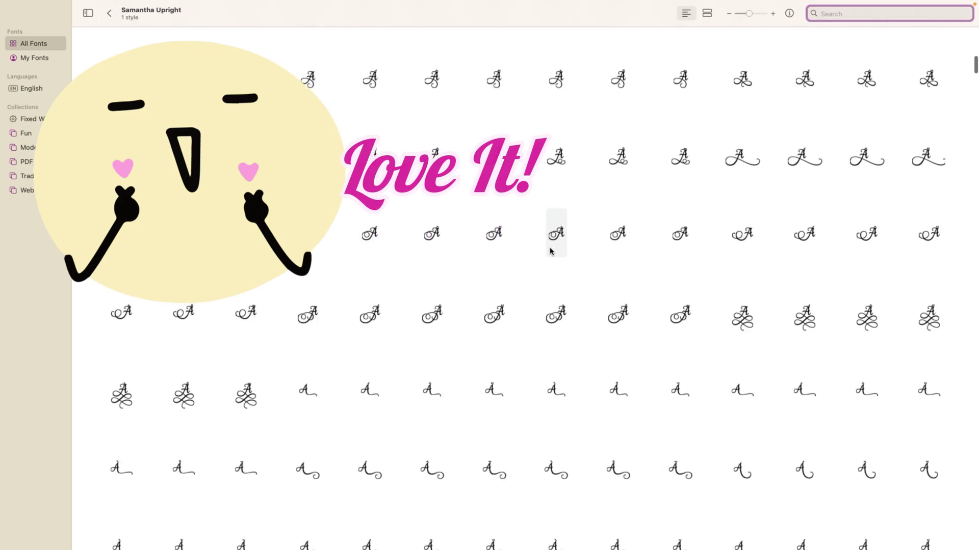
{"action": "scroll", "coordinate": [549, 251], "scroll_direction": "down", "scroll_amount": 9}
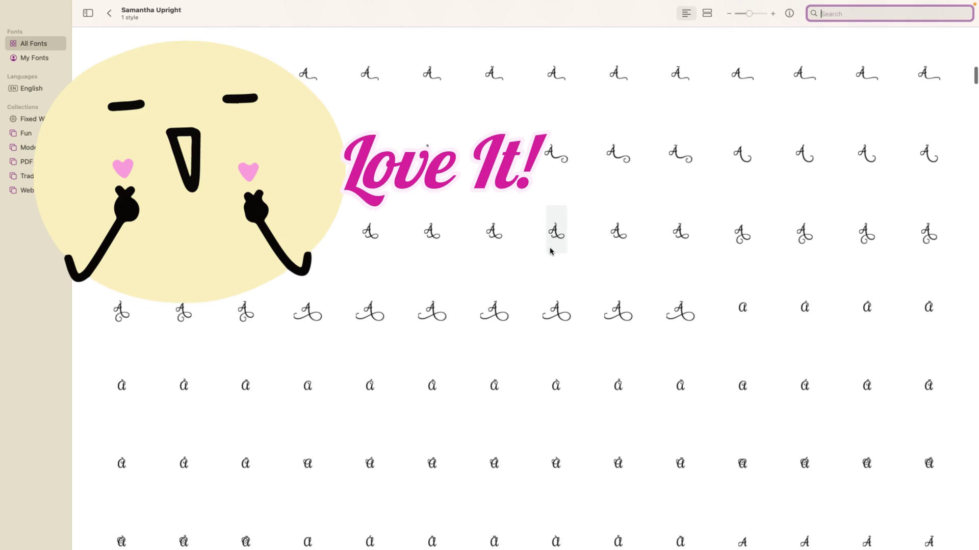
{"action": "scroll", "coordinate": [550, 251], "scroll_direction": "down", "scroll_amount": 7}
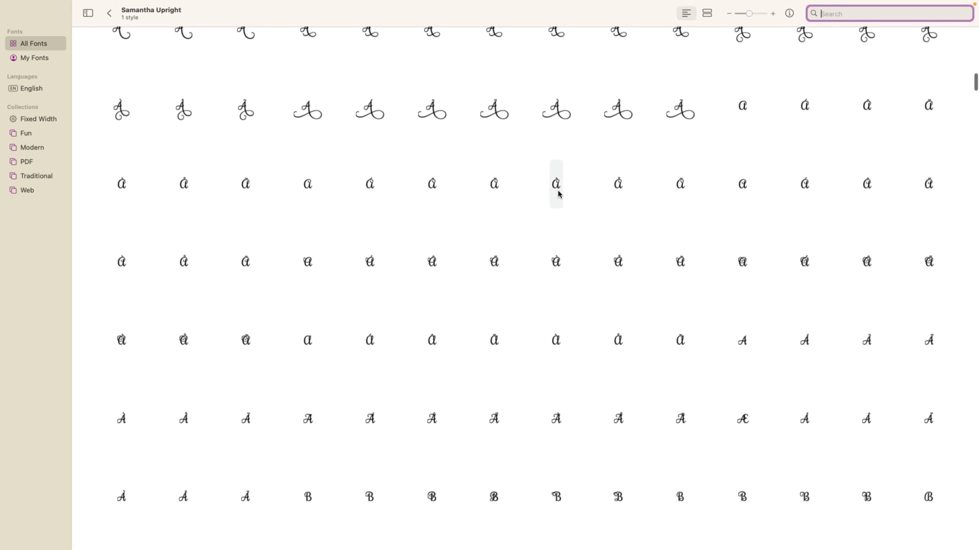
{"action": "scroll", "coordinate": [610, 277], "scroll_direction": "down", "scroll_amount": 5}
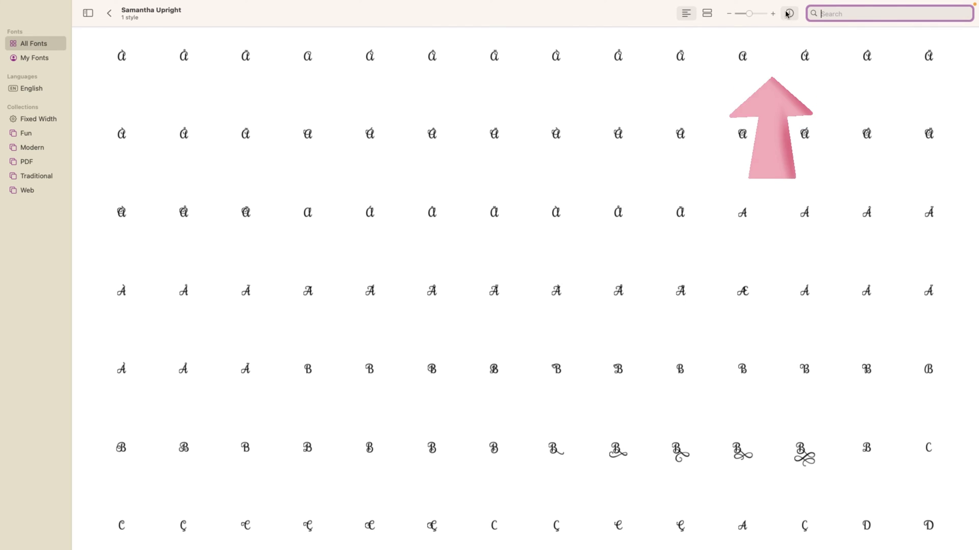
Enlarge the glyph previews and look over the swash variants of the capital A
{"action": "left_click_drag", "start_coordinate": [753, 21], "coordinate": [759, 15]}
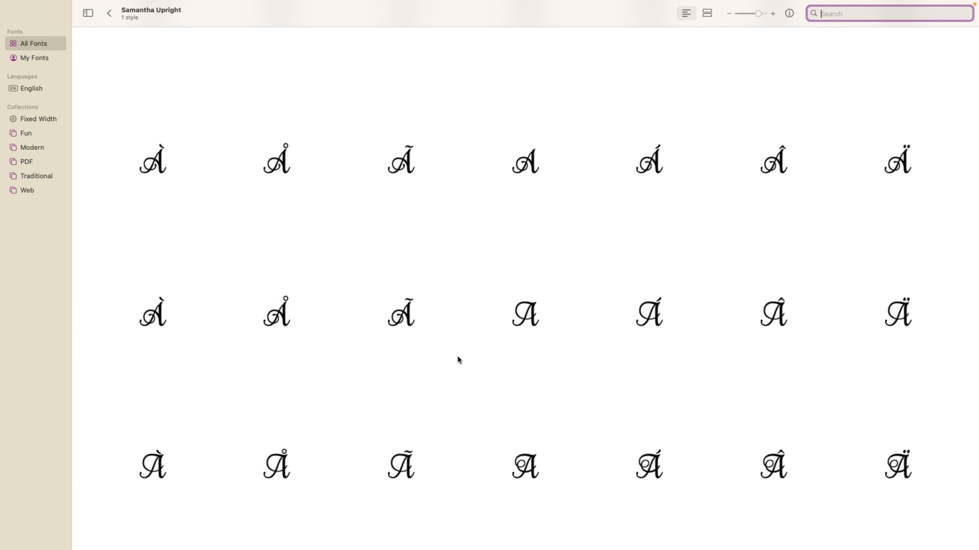
{"action": "scroll", "coordinate": [515, 357], "scroll_direction": "down", "scroll_amount": 5}
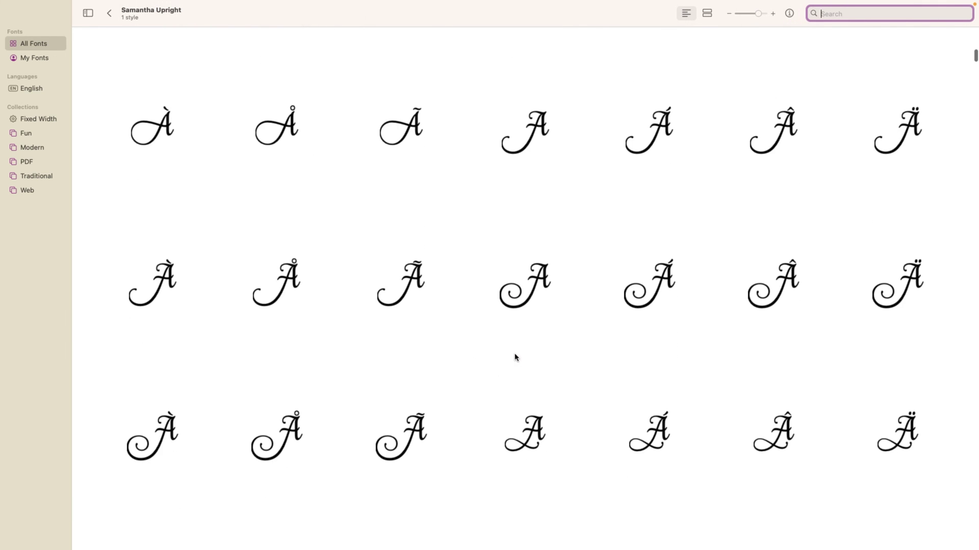
{"action": "scroll", "coordinate": [515, 357], "scroll_direction": "down", "scroll_amount": 5}
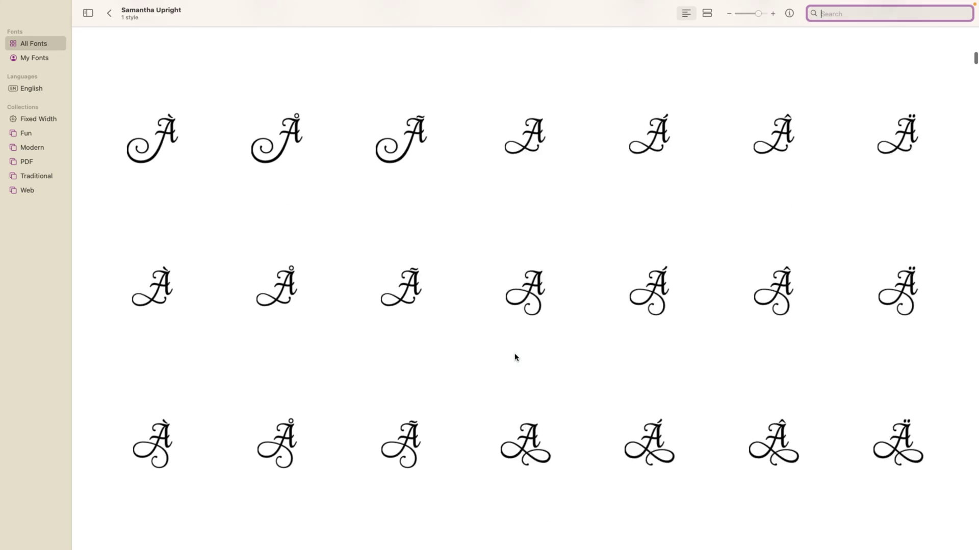
{"action": "scroll", "coordinate": [515, 357], "scroll_direction": "down", "scroll_amount": 10}
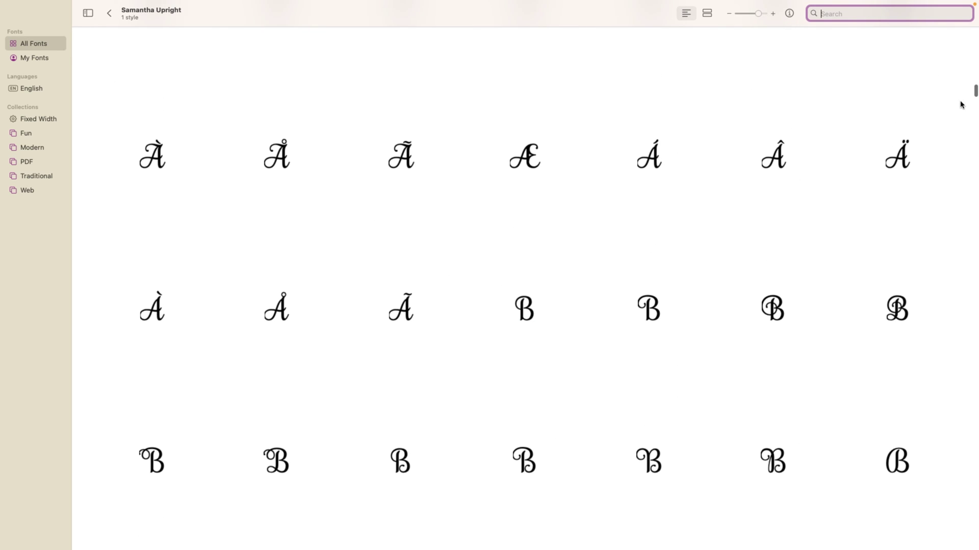
Go to the capital M glyphs in the Samantha Upright repertoire and compare their swash alternates
{"action": "left_click_drag", "start_coordinate": [974, 92], "coordinate": [972, 160]}
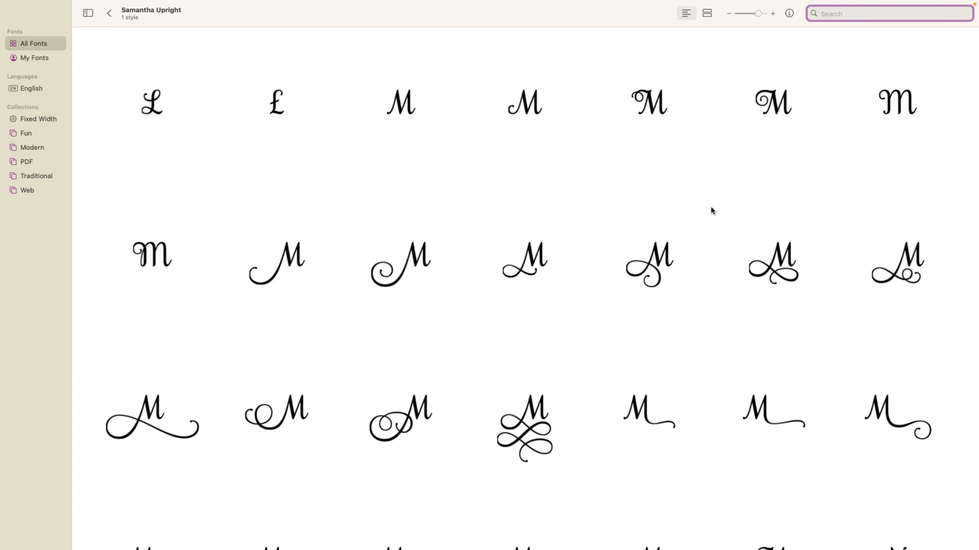
{"action": "scroll", "coordinate": [709, 210], "scroll_direction": "down", "scroll_amount": 3}
{"action": "scroll", "coordinate": [708, 210], "scroll_direction": "up", "scroll_amount": 3}
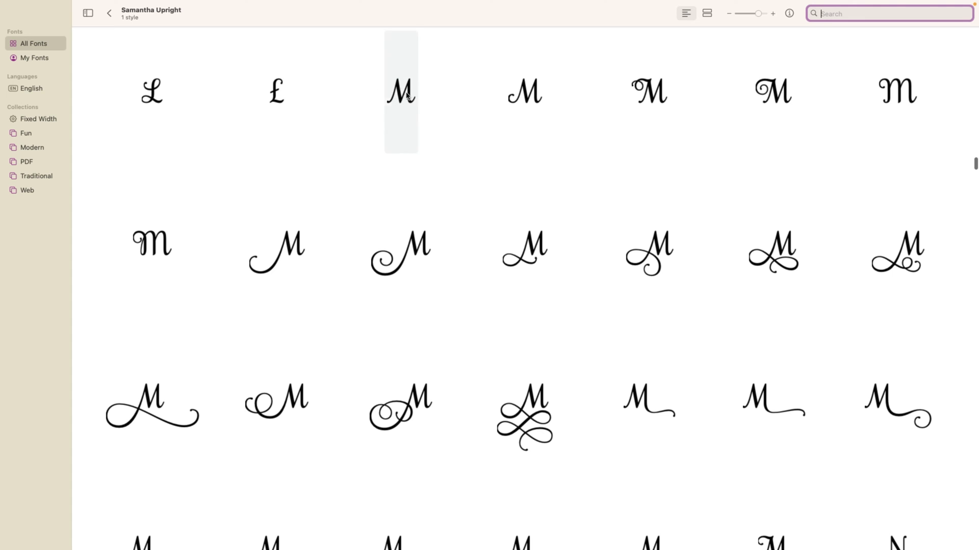
{"action": "scroll", "coordinate": [734, 245], "scroll_direction": "down", "scroll_amount": 6}
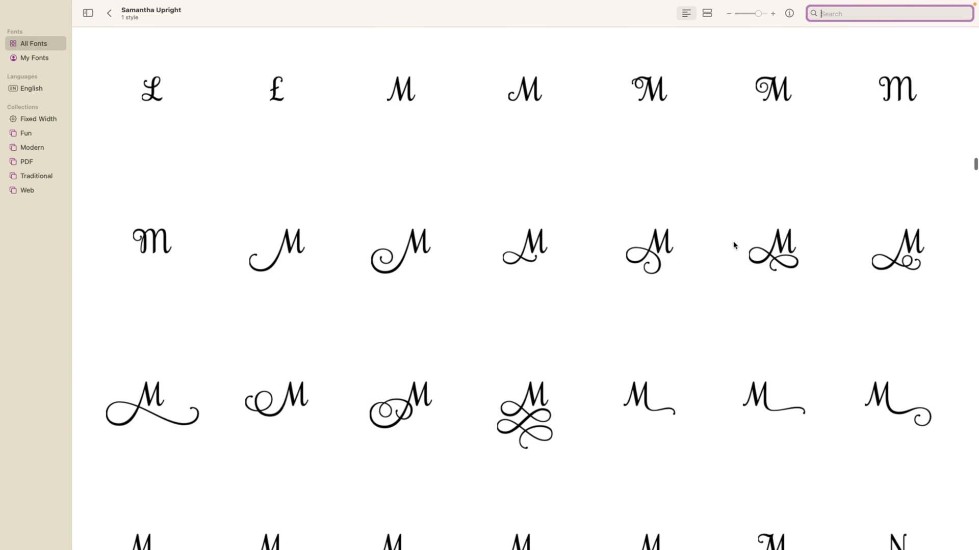
{"action": "scroll", "coordinate": [734, 246], "scroll_direction": "up", "scroll_amount": 5}
{"action": "scroll", "coordinate": [734, 245], "scroll_direction": "up", "scroll_amount": 2}
{"action": "scroll", "coordinate": [734, 245], "scroll_direction": "down", "scroll_amount": 4}
{"action": "scroll", "coordinate": [734, 246], "scroll_direction": "up", "scroll_amount": 2}
{"action": "scroll", "coordinate": [734, 246], "scroll_direction": "down", "scroll_amount": 3}
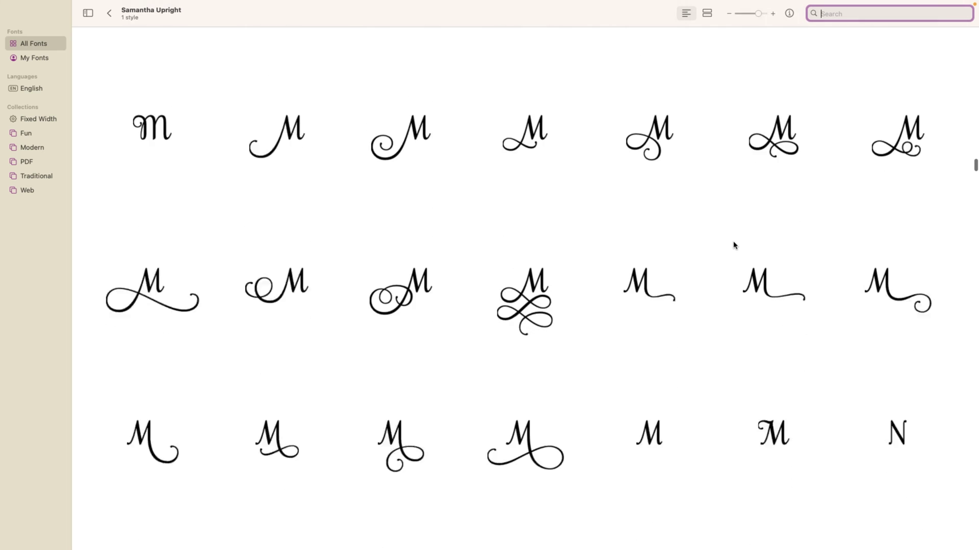
{"action": "scroll", "coordinate": [734, 245], "scroll_direction": "up", "scroll_amount": 3}
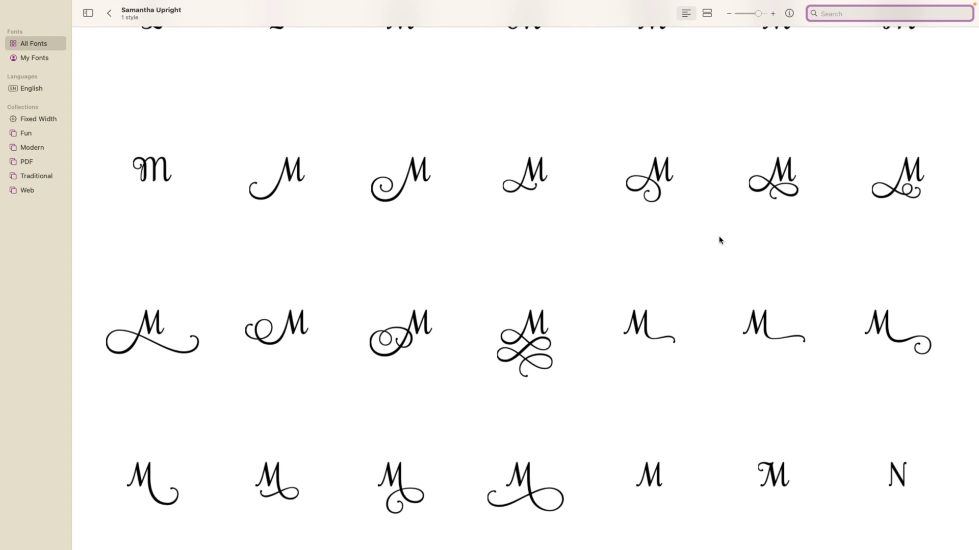
Copy the swash glyph M.10 and paste it over the M of the Merry text in Cricut Design Space
{"action": "left_click", "coordinate": [785, 187]}
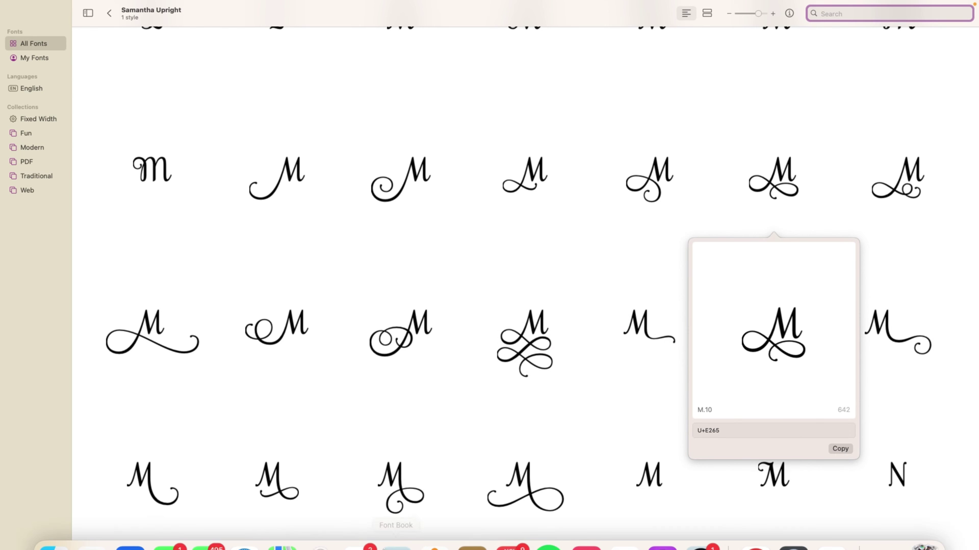
{"action": "left_click", "coordinate": [362, 530]}
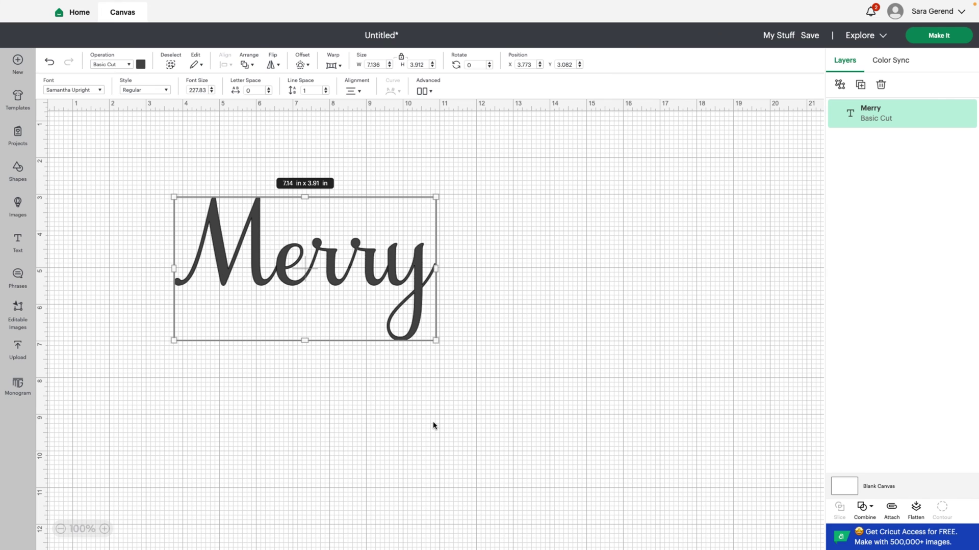
{"action": "double_click", "coordinate": [269, 257]}
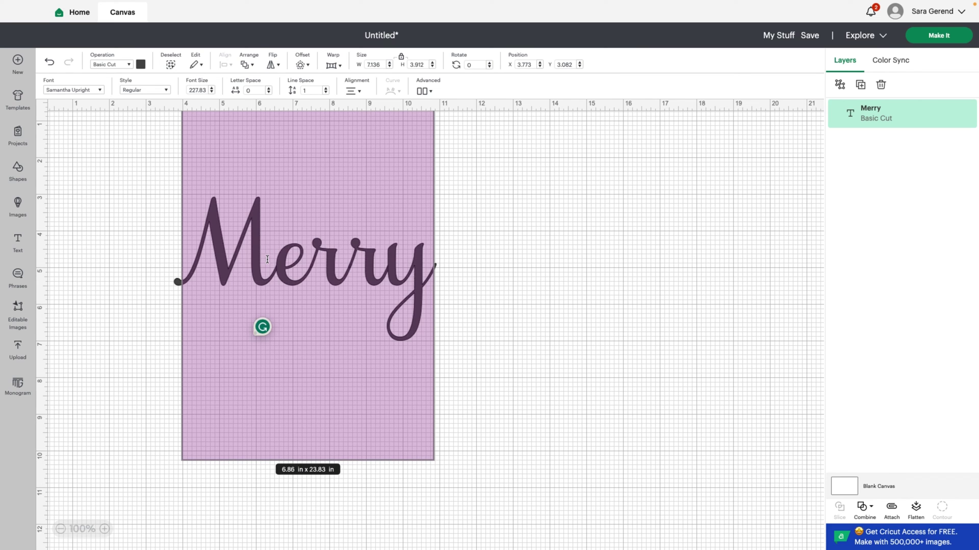
{"action": "left_click", "coordinate": [267, 260]}
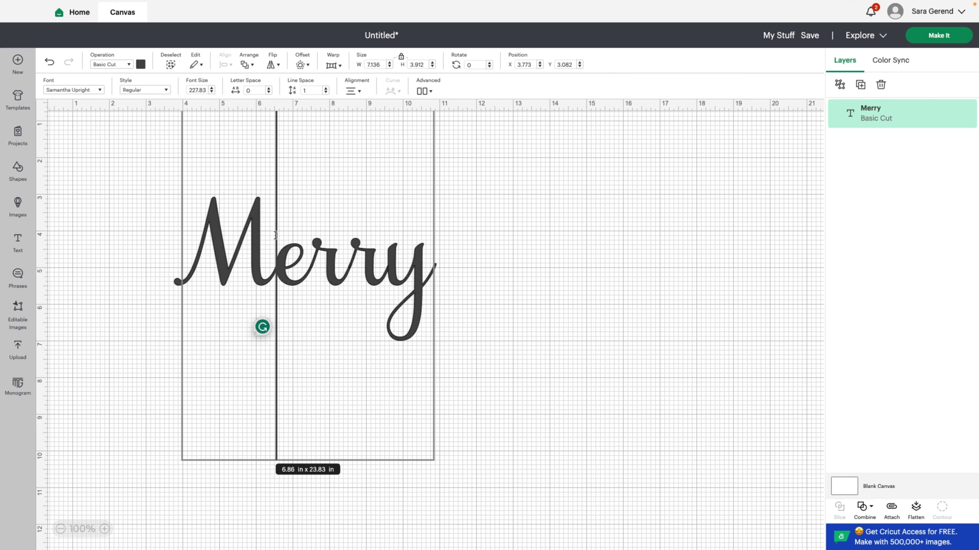
{"action": "left_click_drag", "start_coordinate": [252, 237], "coordinate": [215, 236]}
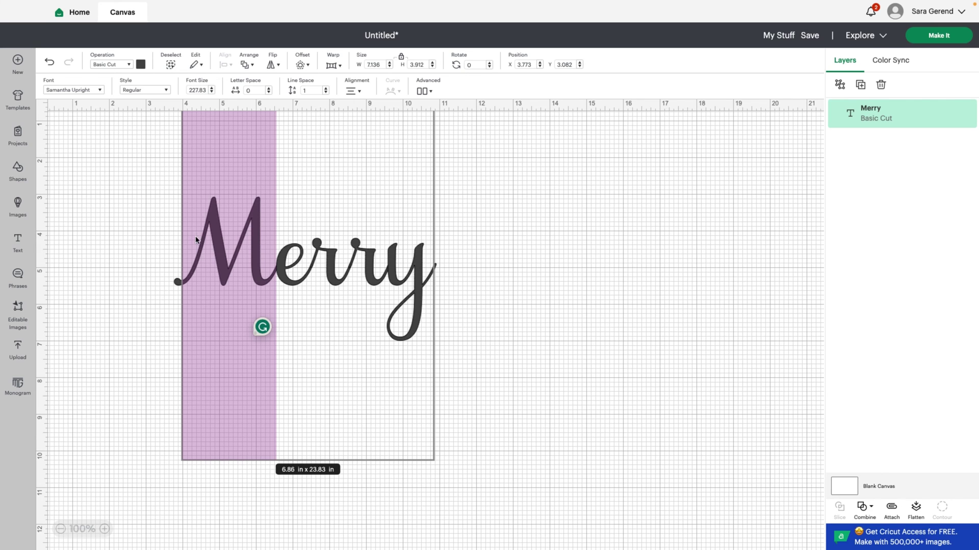
{"action": "key", "text": "ctrl+v"}
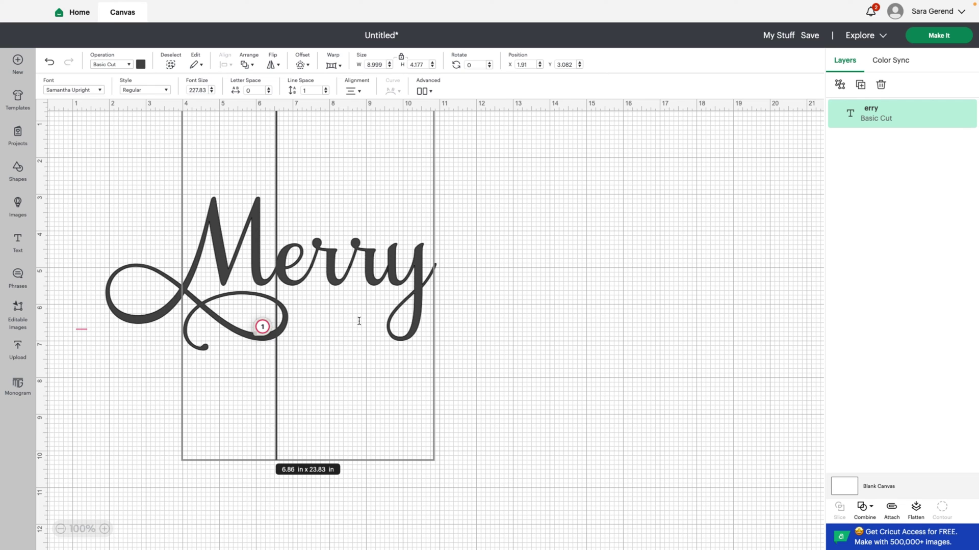
Finish editing the text and move the Merry lettering to about X 4.3, Y 3.6
{"action": "left_click", "coordinate": [526, 386]}
{"action": "left_click_drag", "start_coordinate": [341, 336], "coordinate": [432, 356]}
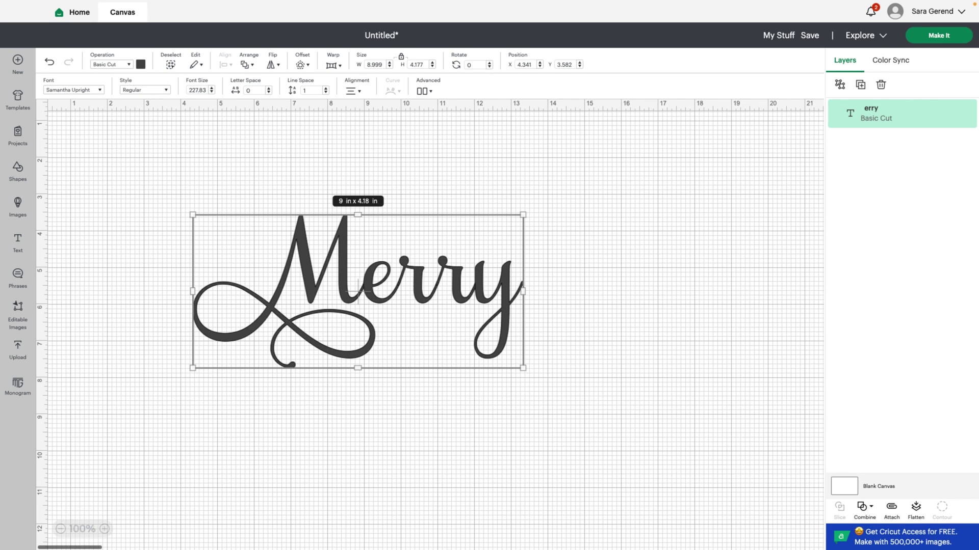
Switch to Font Book and go to the lowercase y glyphs in the Samantha Upright repertoire
{"action": "mouse_move", "coordinate": [393, 530]}
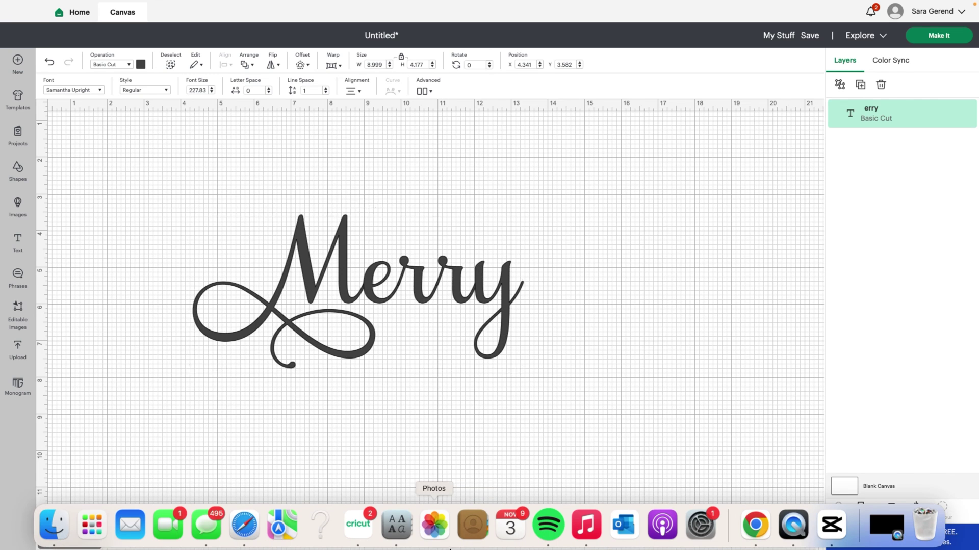
{"action": "left_click", "coordinate": [398, 526]}
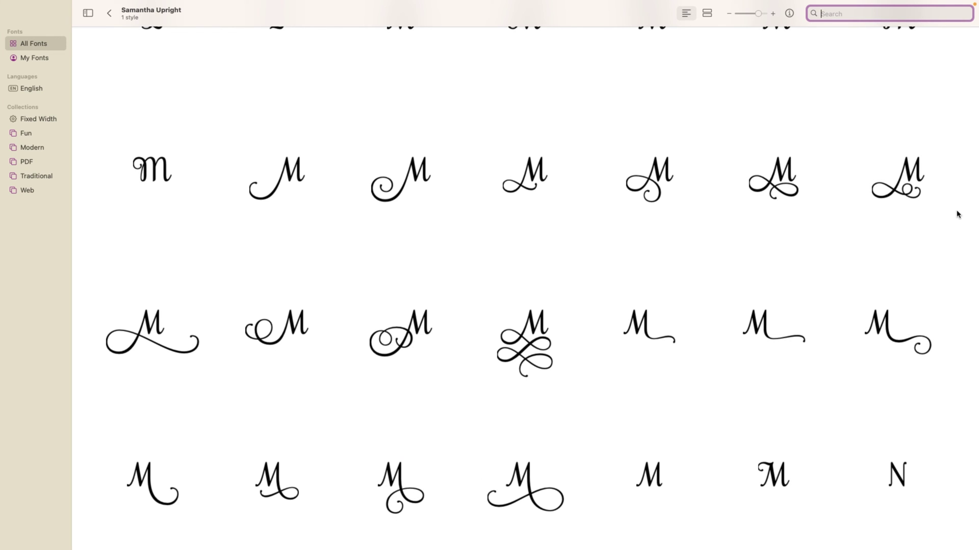
{"action": "scroll", "coordinate": [958, 214], "scroll_direction": "down", "scroll_amount": 1}
{"action": "left_click_drag", "start_coordinate": [975, 166], "coordinate": [955, 478]}
{"action": "scroll", "coordinate": [949, 472], "scroll_direction": "down", "scroll_amount": 10}
{"action": "scroll", "coordinate": [949, 472], "scroll_direction": "down", "scroll_amount": 5}
{"action": "scroll", "coordinate": [950, 472], "scroll_direction": "up", "scroll_amount": 3}
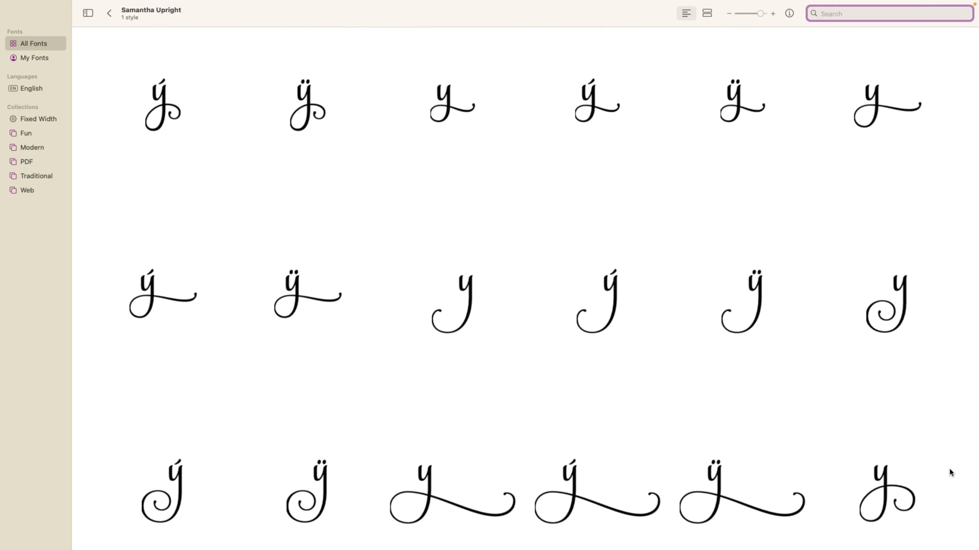
Compare the swash alternates of the lowercase y among the Samantha Upright glyphs
{"action": "scroll", "coordinate": [950, 473], "scroll_direction": "down", "scroll_amount": 5}
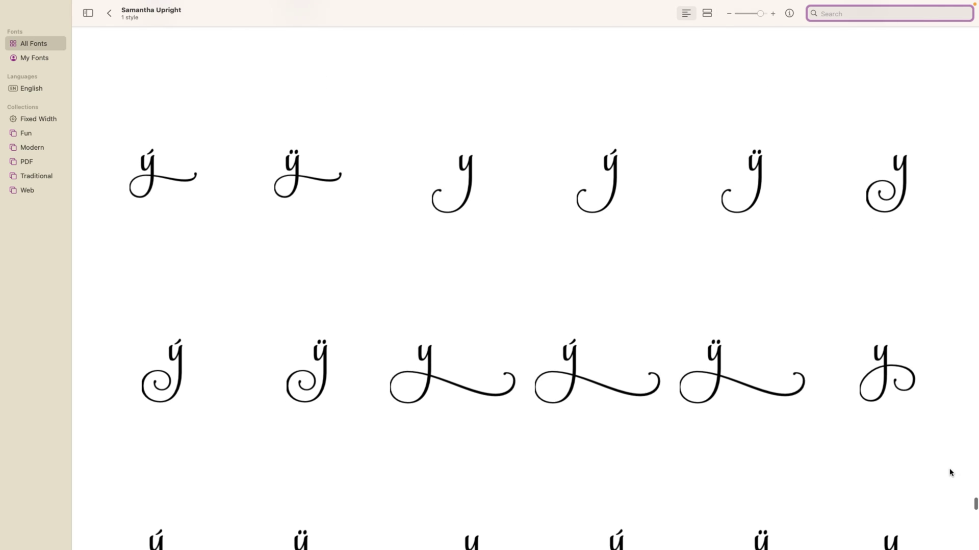
{"action": "scroll", "coordinate": [949, 472], "scroll_direction": "down", "scroll_amount": 8}
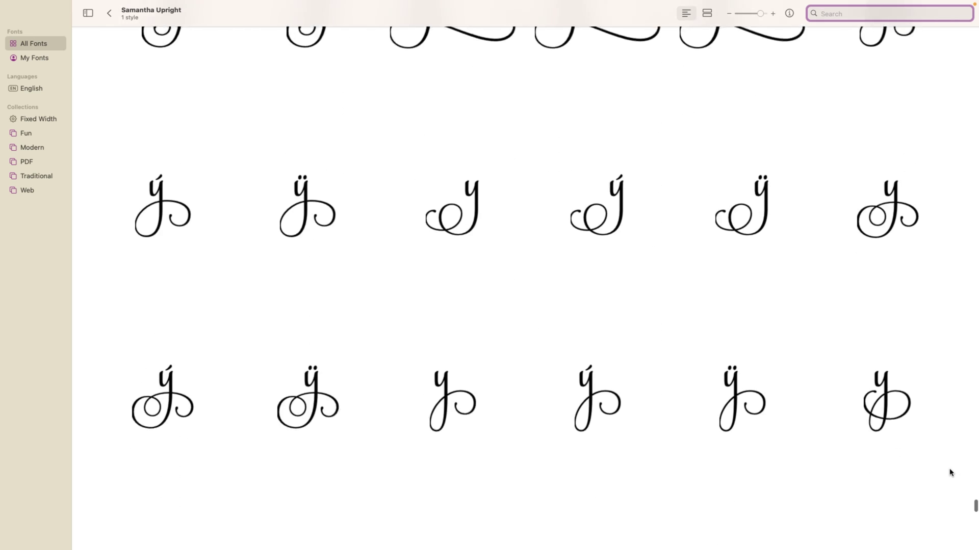
{"action": "scroll", "coordinate": [949, 473], "scroll_direction": "down", "scroll_amount": 2}
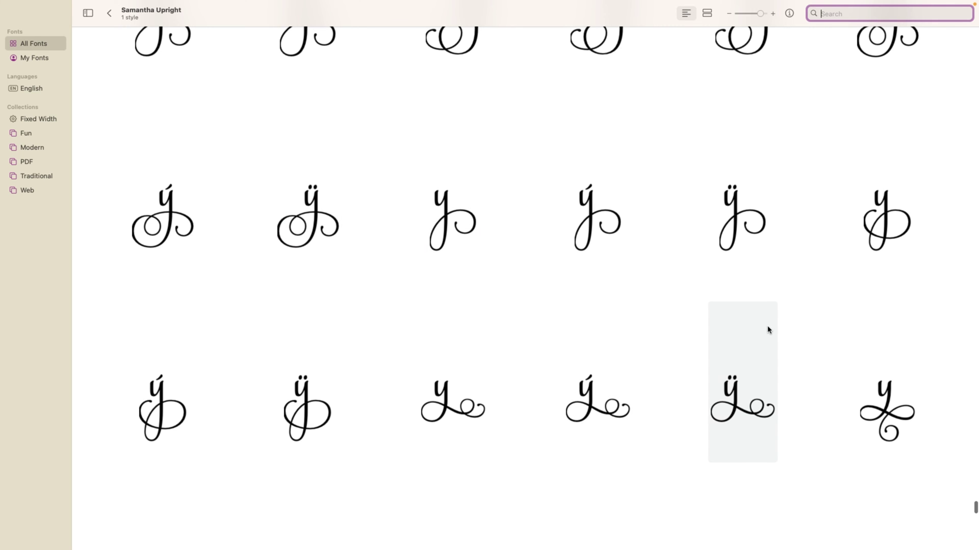
{"action": "scroll", "coordinate": [770, 378], "scroll_direction": "down", "scroll_amount": 7}
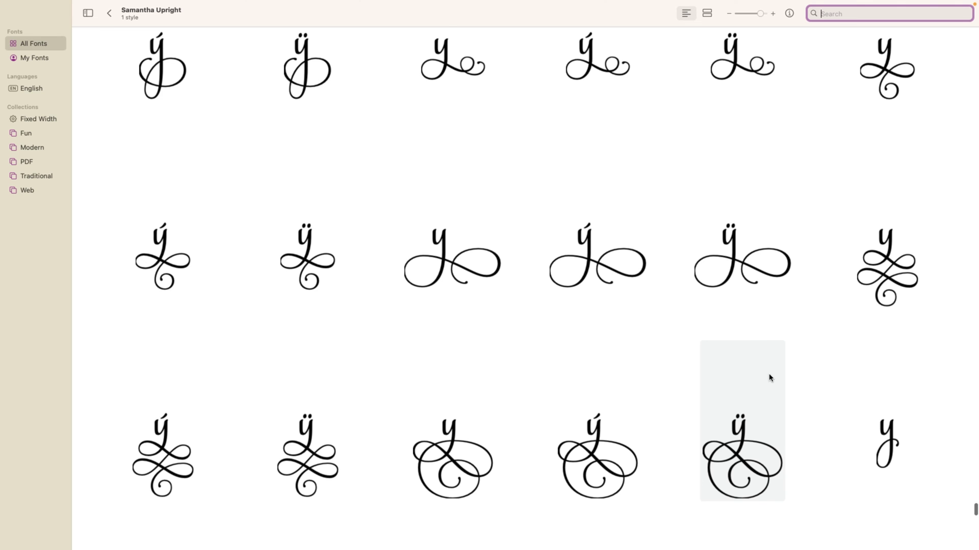
{"action": "scroll", "coordinate": [770, 378], "scroll_direction": "down", "scroll_amount": 4}
{"action": "scroll", "coordinate": [770, 378], "scroll_direction": "down", "scroll_amount": 2}
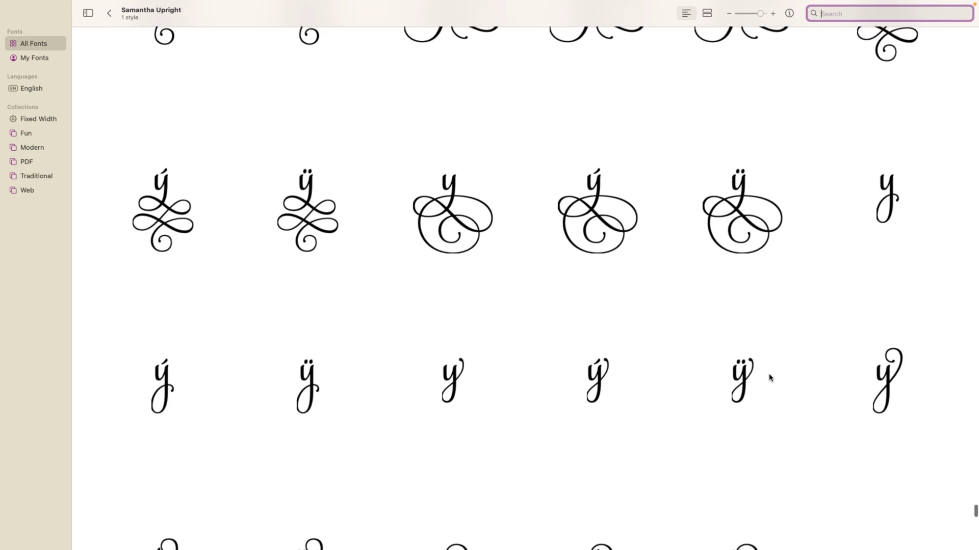
{"action": "scroll", "coordinate": [770, 378], "scroll_direction": "down", "scroll_amount": 8}
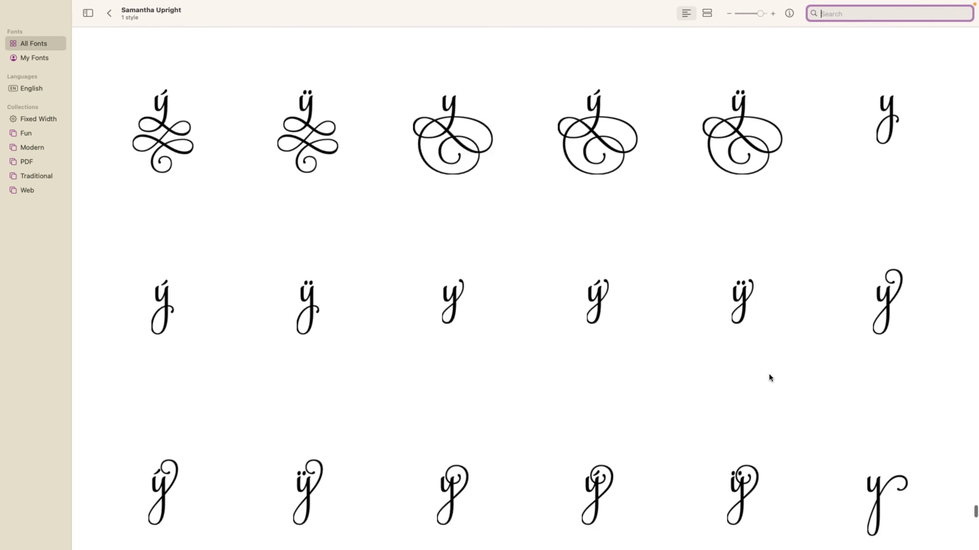
{"action": "scroll", "coordinate": [769, 377], "scroll_direction": "down", "scroll_amount": 8}
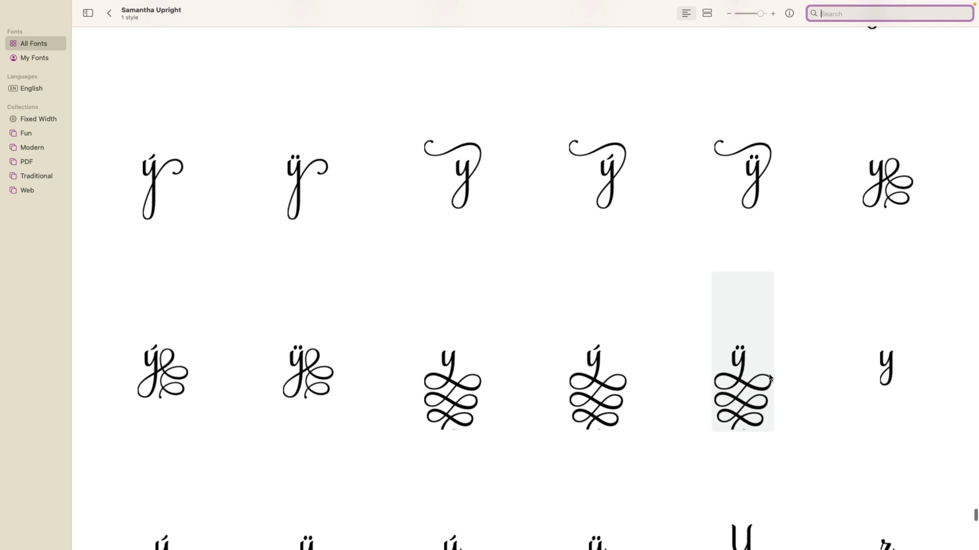
{"action": "scroll", "coordinate": [770, 378], "scroll_direction": "up", "scroll_amount": 10}
{"action": "scroll", "coordinate": [770, 378], "scroll_direction": "up", "scroll_amount": 6}
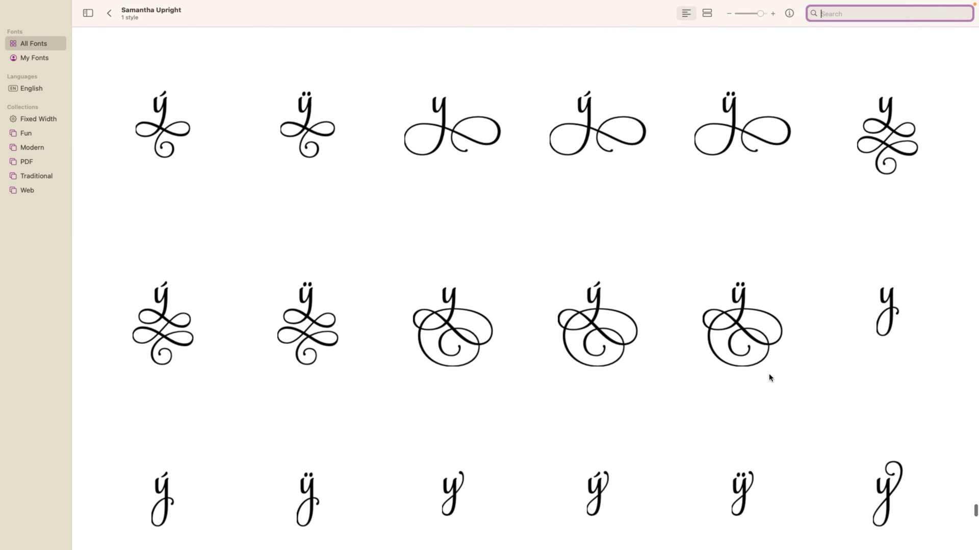
Copy the swash glyph y.21, paste it over the y of the Merry text in Cricut Design Space, and finish editing
{"action": "left_click", "coordinate": [446, 325]}
{"action": "left_click", "coordinate": [447, 325]}
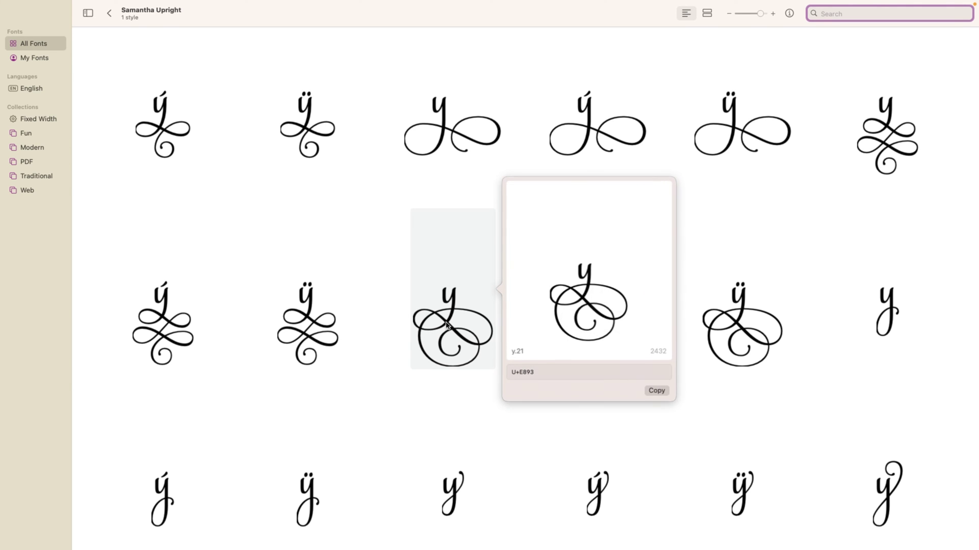
{"action": "left_click", "coordinate": [655, 390]}
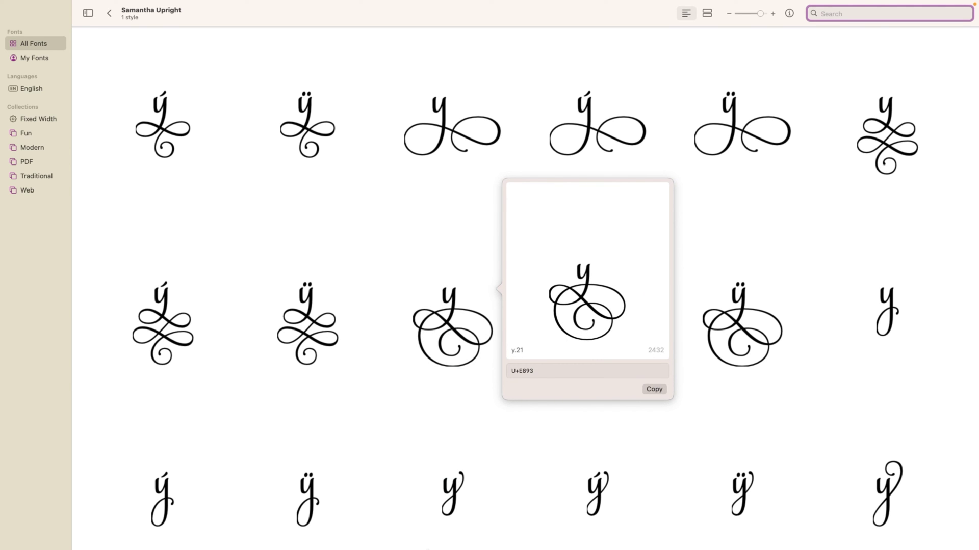
{"action": "mouse_move", "coordinate": [393, 544]}
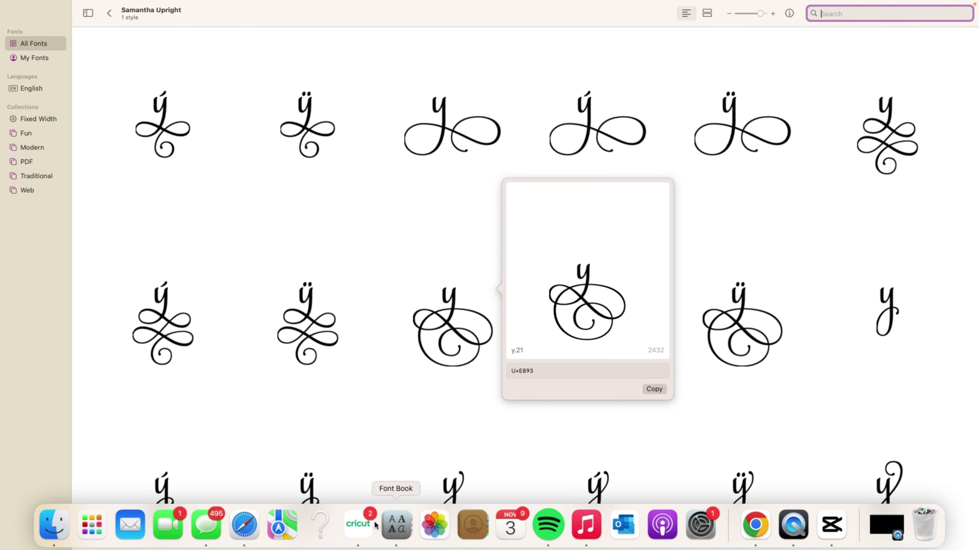
{"action": "left_click", "coordinate": [361, 532]}
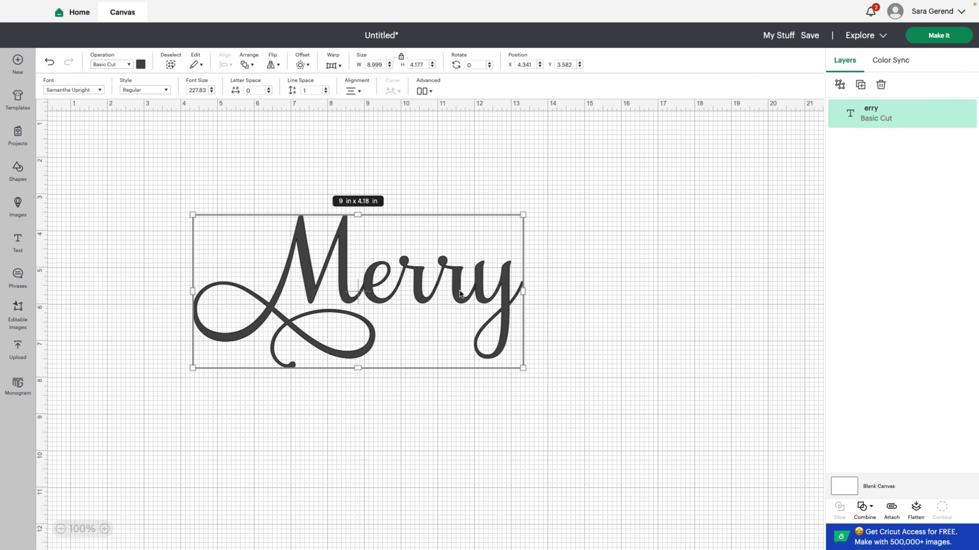
{"action": "double_click", "coordinate": [460, 294]}
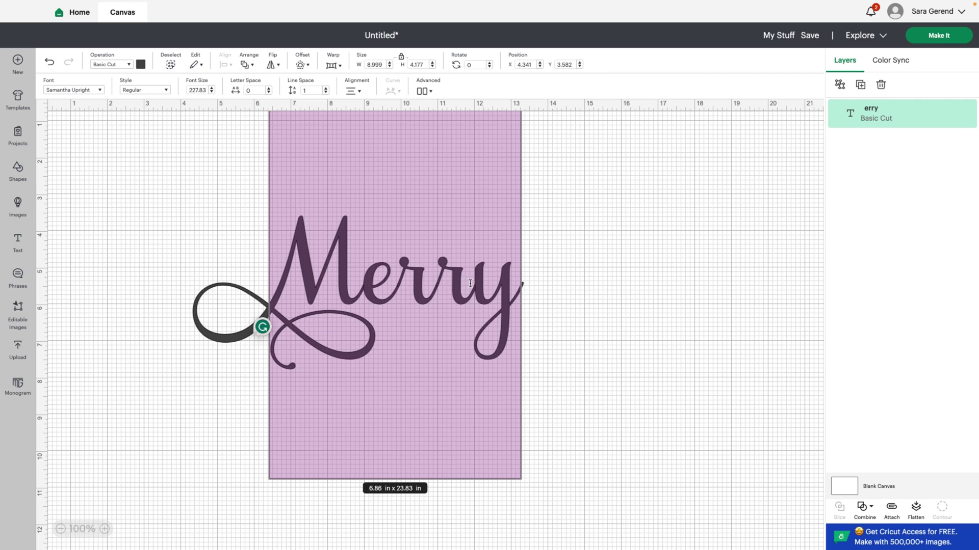
{"action": "left_click", "coordinate": [470, 284]}
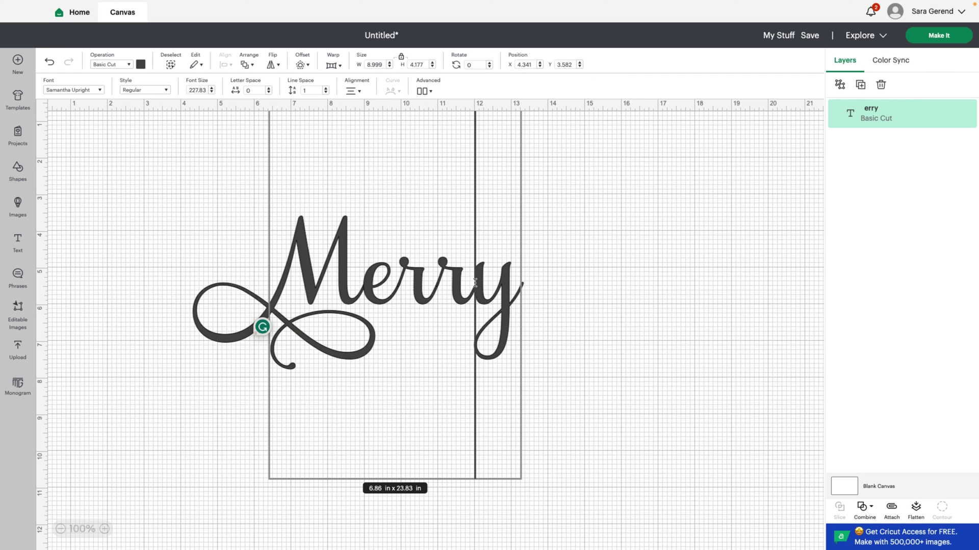
{"action": "left_click_drag", "start_coordinate": [491, 283], "coordinate": [517, 282]}
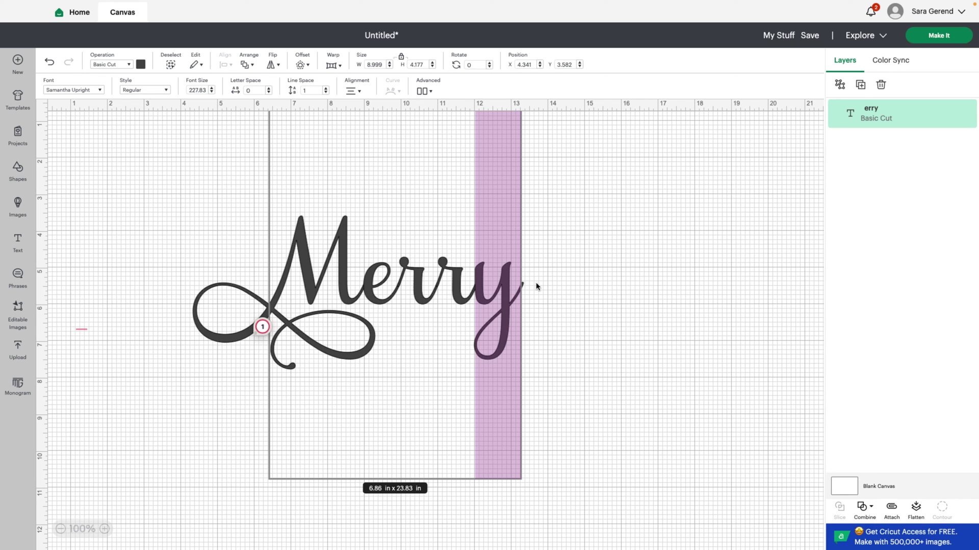
{"action": "key", "text": "ctrl+v"}
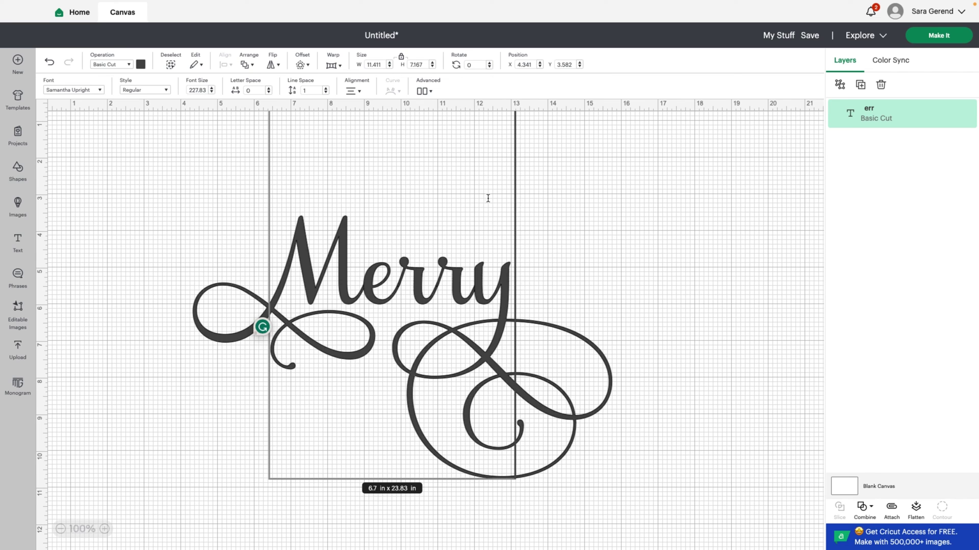
{"action": "left_click", "coordinate": [643, 254]}
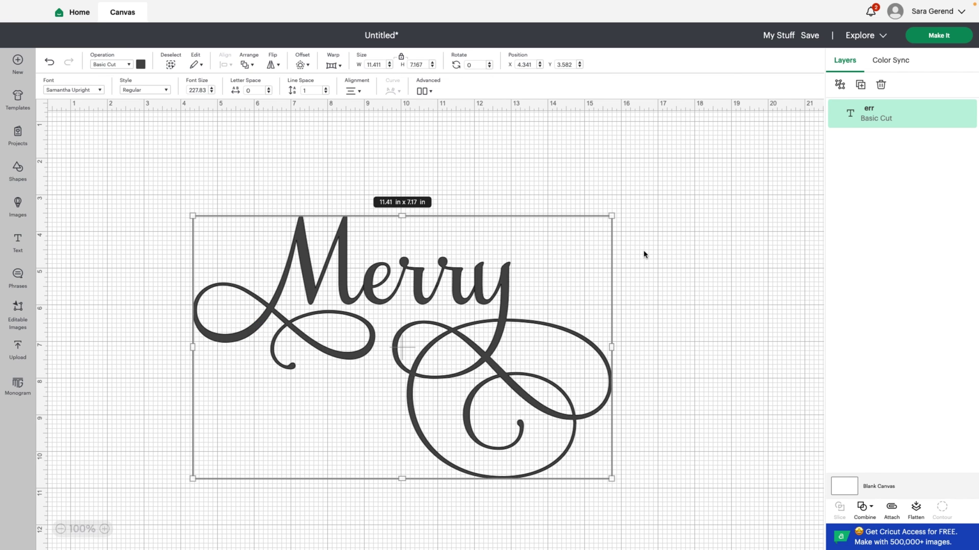
Reposition the Merry lettering on the canvas at about X 4.1, Y 3.4
{"action": "left_click_drag", "start_coordinate": [586, 262], "coordinate": [586, 230]}
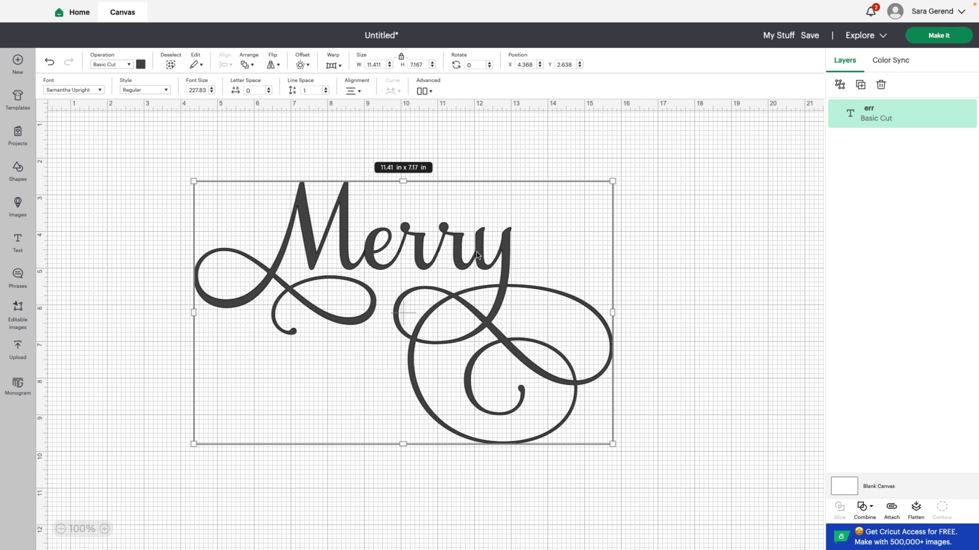
{"action": "left_click", "coordinate": [684, 270]}
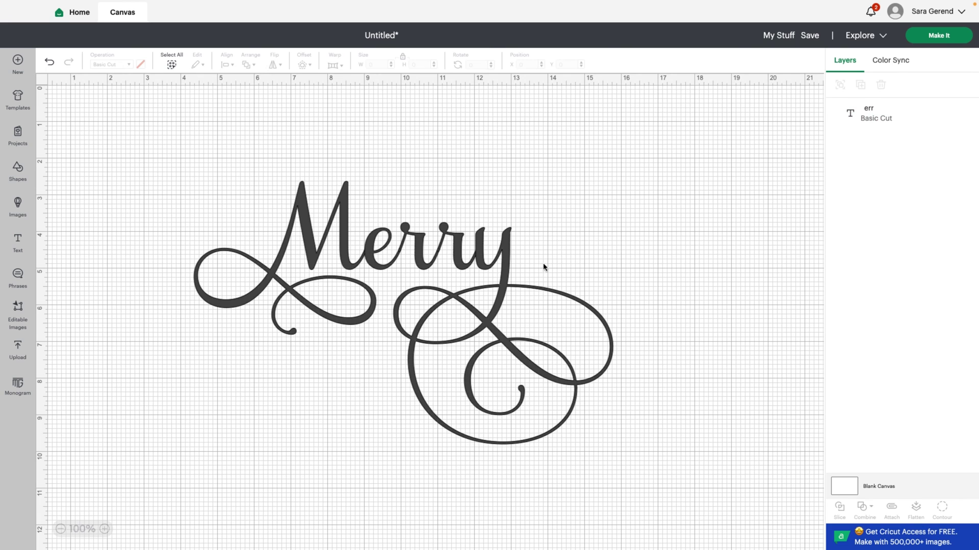
{"action": "left_click", "coordinate": [455, 253]}
{"action": "left_click_drag", "start_coordinate": [443, 250], "coordinate": [497, 266]}
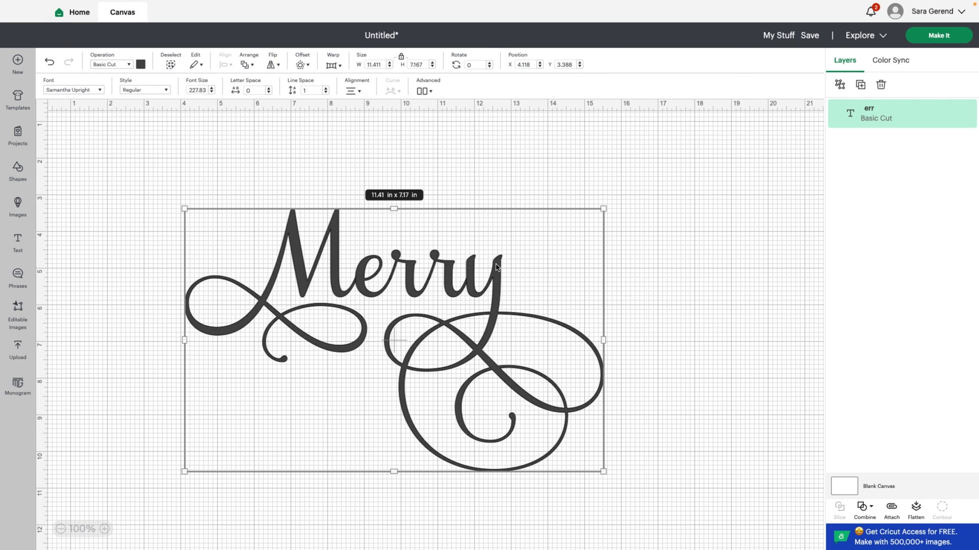
Ungroup the Merry text into individual letter layers and deselect it
{"action": "left_click", "coordinate": [426, 90]}
{"action": "left_click", "coordinate": [453, 111]}
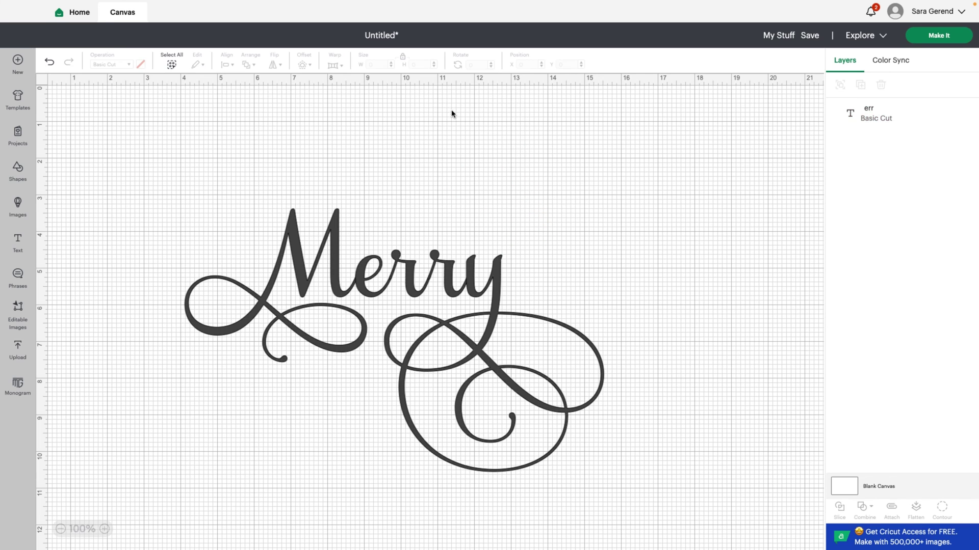
{"action": "left_click", "coordinate": [674, 309]}
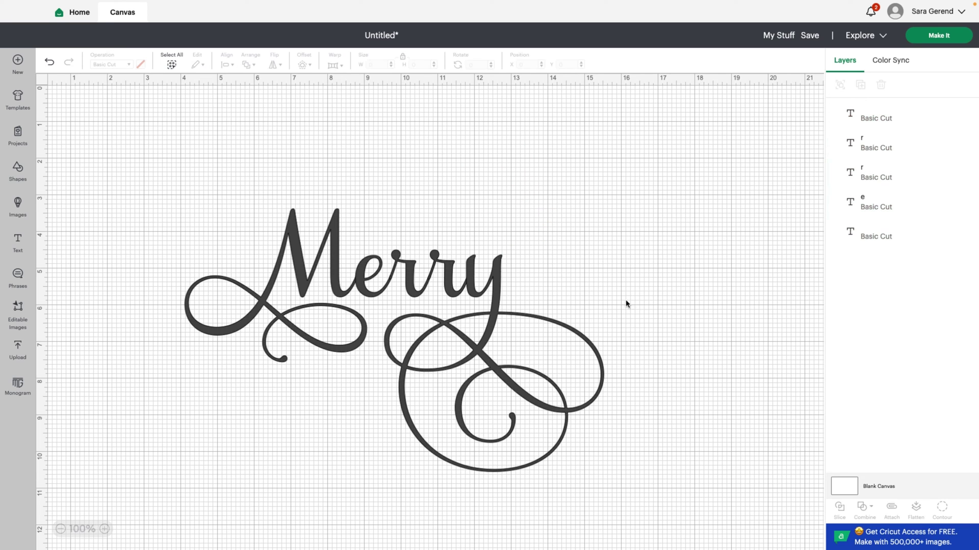
Pull the swash y away from the word, and place it back against the second r at about X 9.57, Y 4.51
{"action": "left_click", "coordinate": [499, 298]}
{"action": "left_click_drag", "start_coordinate": [499, 298], "coordinate": [638, 295]}
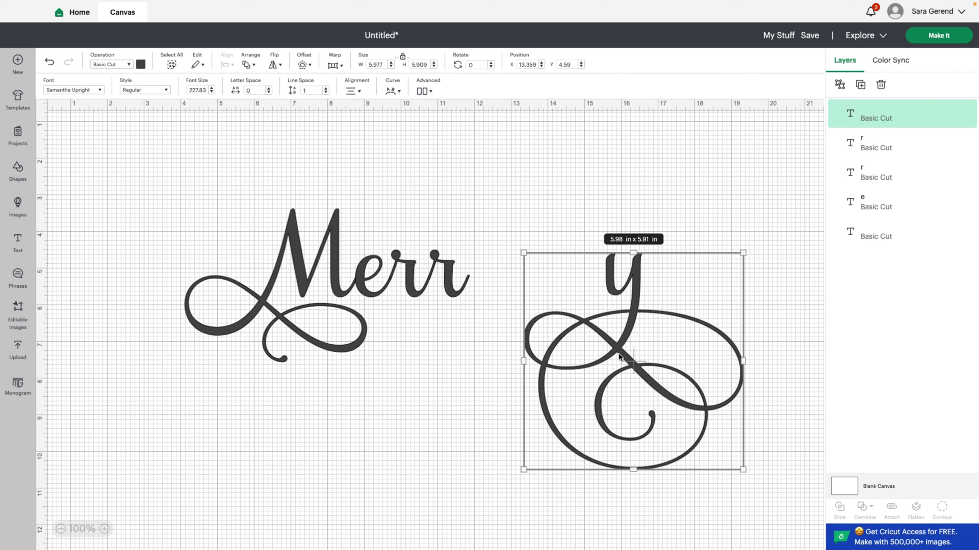
{"action": "left_click", "coordinate": [646, 330]}
{"action": "left_click", "coordinate": [647, 332]}
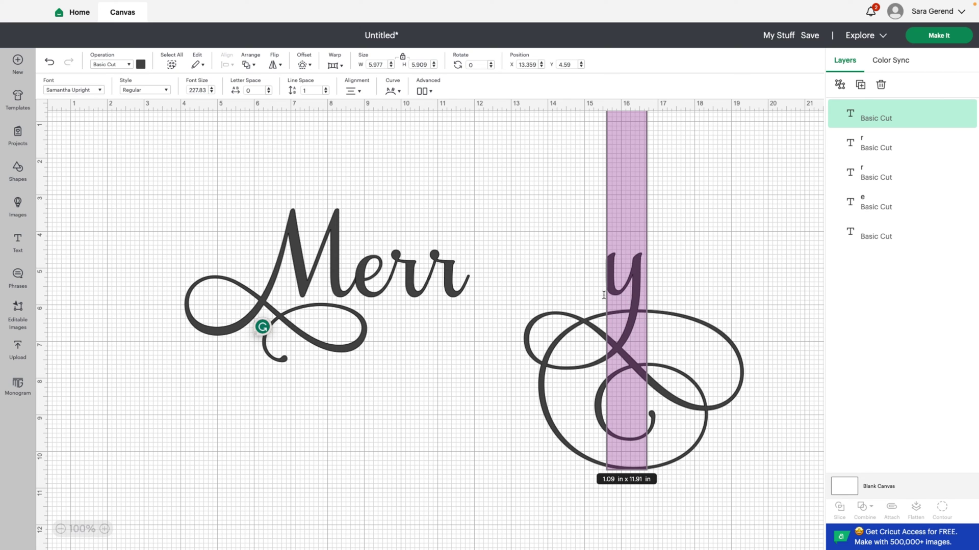
{"action": "left_click", "coordinate": [651, 284]}
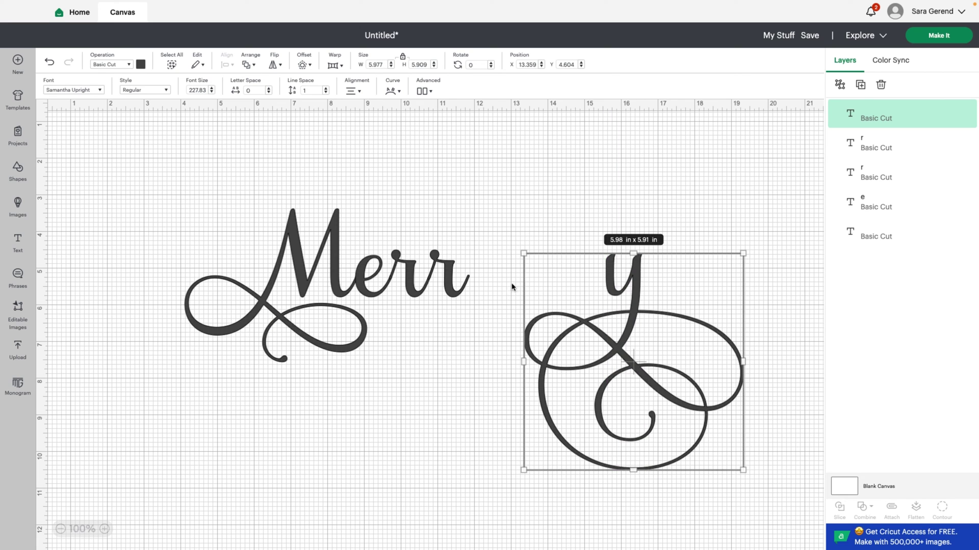
{"action": "left_click_drag", "start_coordinate": [634, 321], "coordinate": [495, 317]}
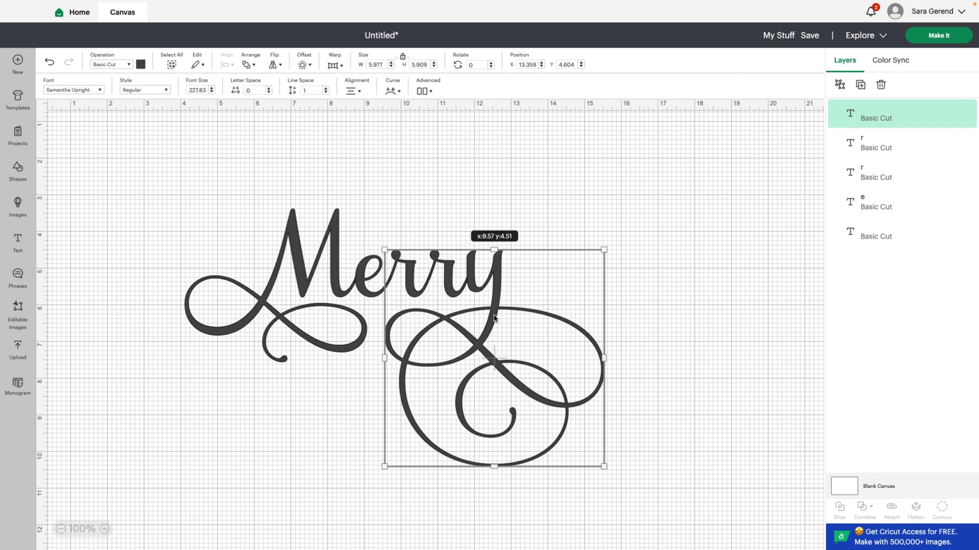
{"action": "left_click", "coordinate": [464, 309]}
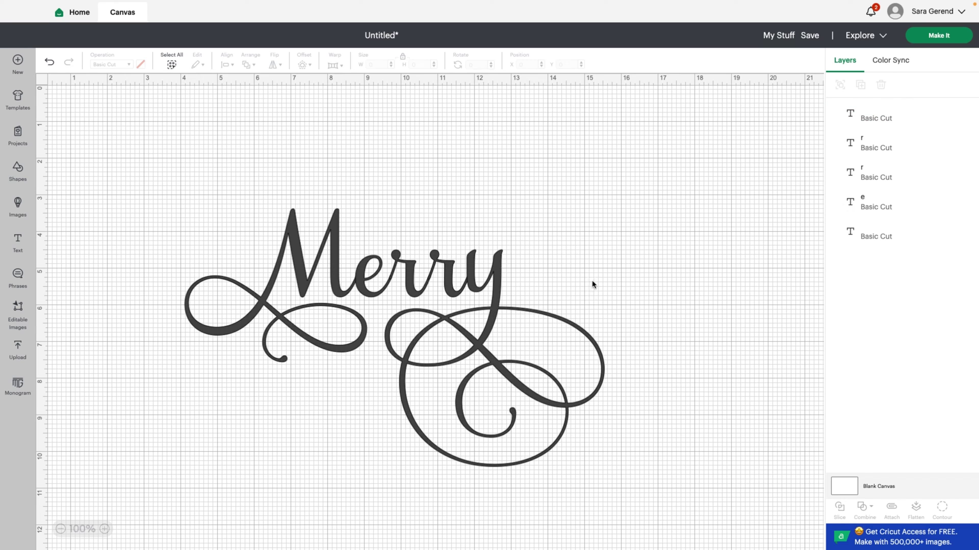
Select all five Merry letters and combine them into one shape with Unite
{"action": "left_click_drag", "start_coordinate": [207, 187], "coordinate": [692, 341]}
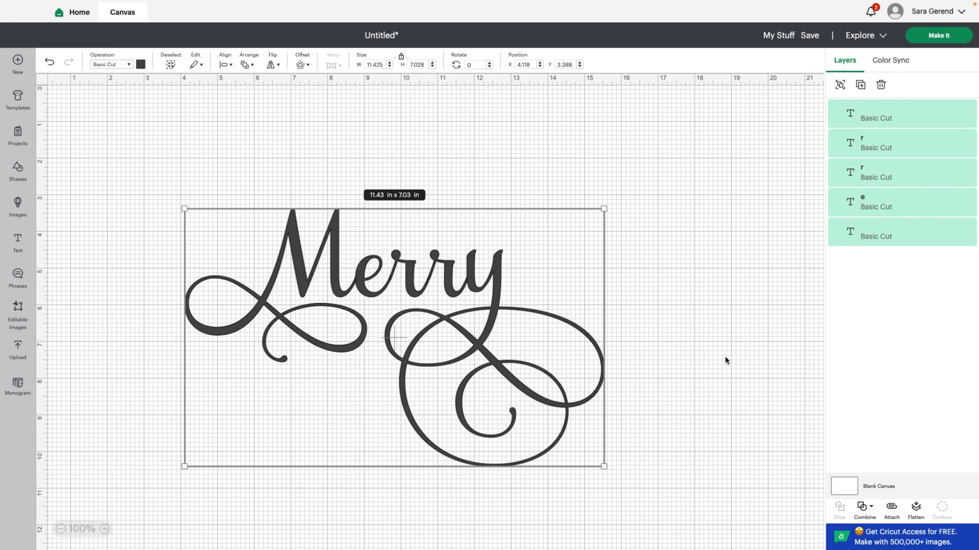
{"action": "scroll", "coordinate": [723, 361], "scroll_direction": "down", "scroll_amount": 3}
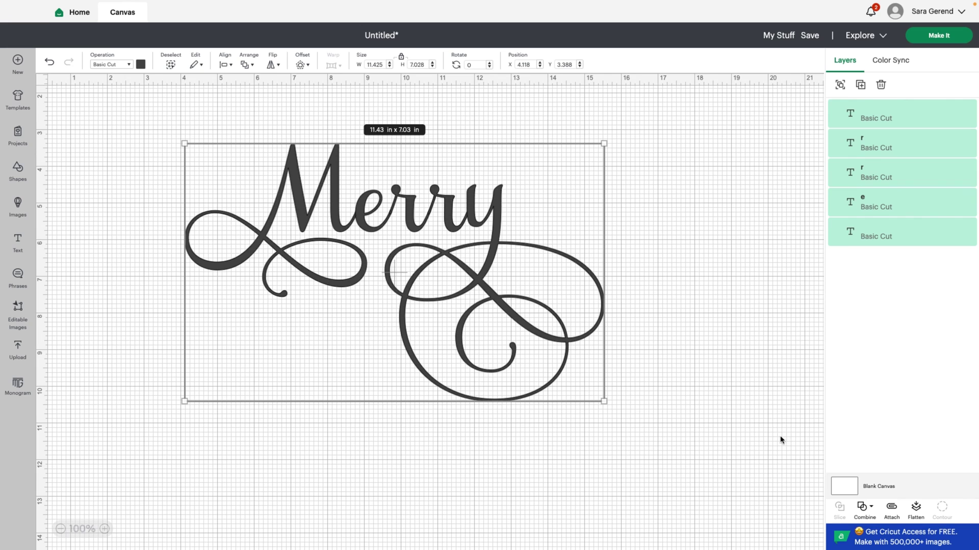
{"action": "left_click", "coordinate": [865, 515]}
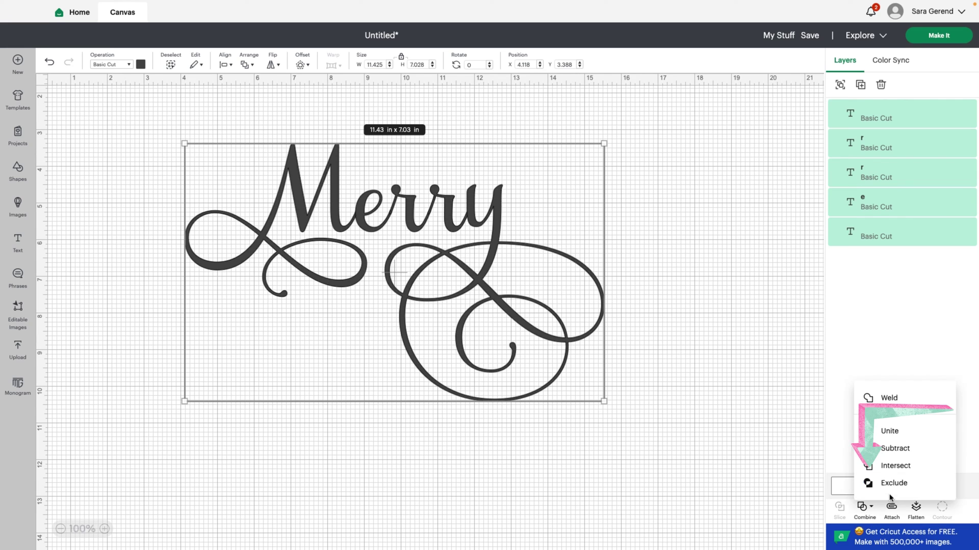
{"action": "left_click", "coordinate": [895, 433]}
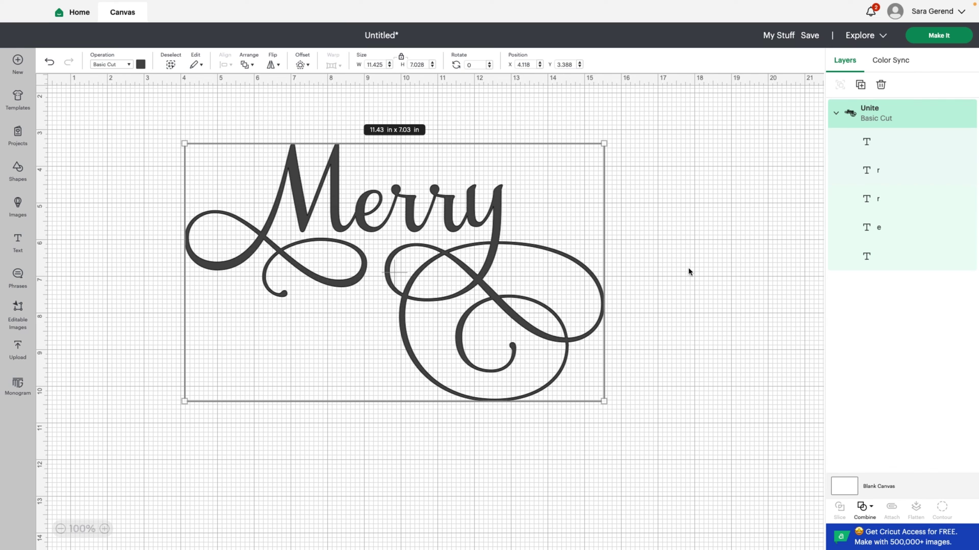
Check which combine options are offered for the united Merry shape, leave them unused, and deselect the shape
{"action": "left_click", "coordinate": [864, 510]}
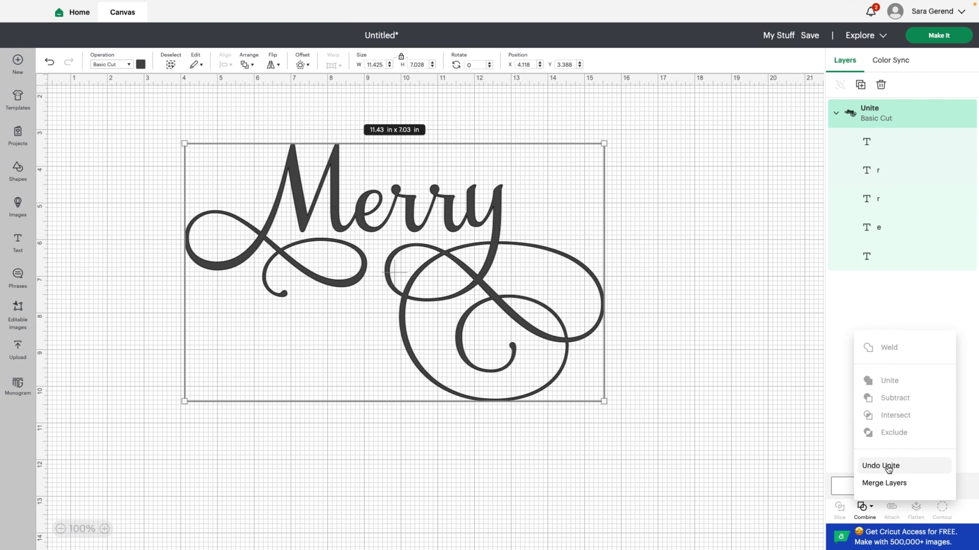
{"action": "left_click", "coordinate": [737, 407]}
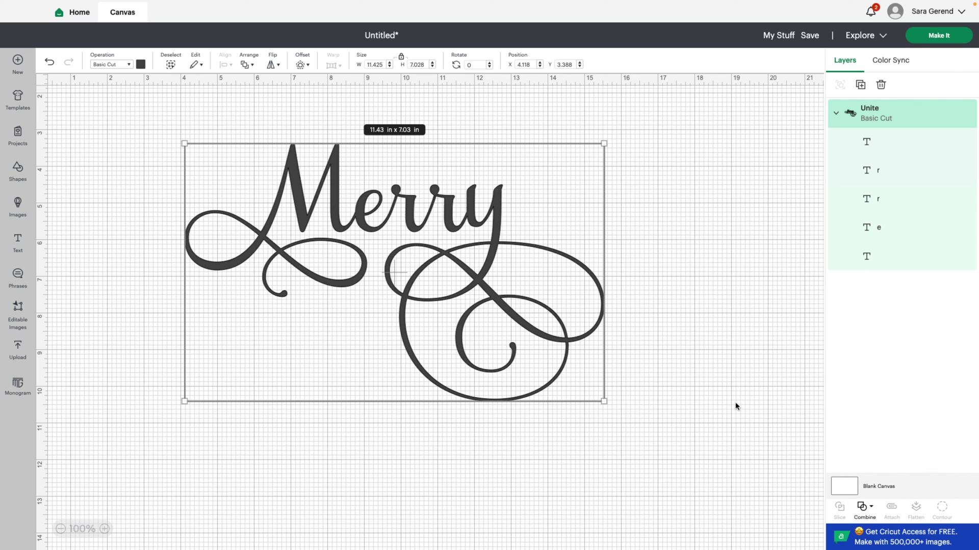
{"action": "left_click", "coordinate": [651, 267]}
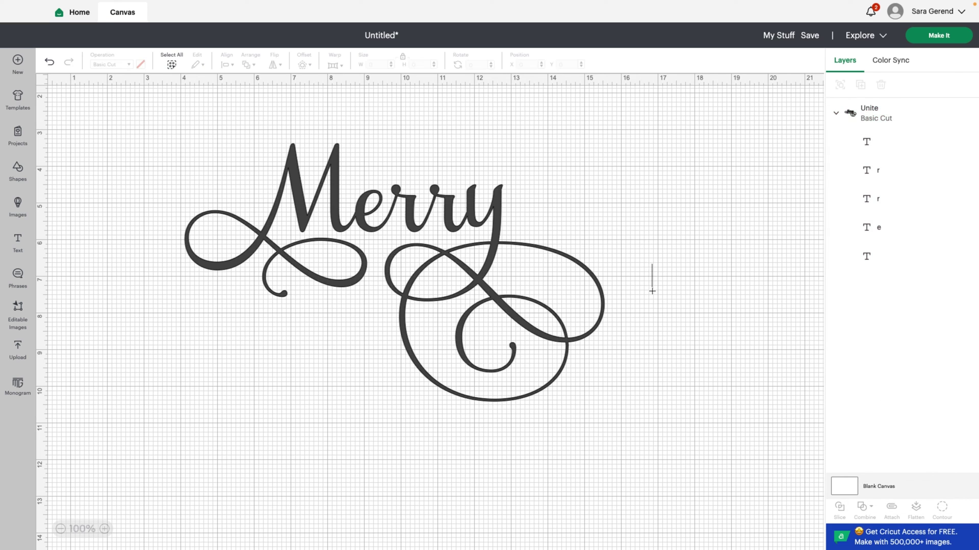
Enlarge the united Merry shape to about 28.87 by 17.28 in and place it at about X 0, Y 0.22
{"action": "left_click", "coordinate": [488, 288]}
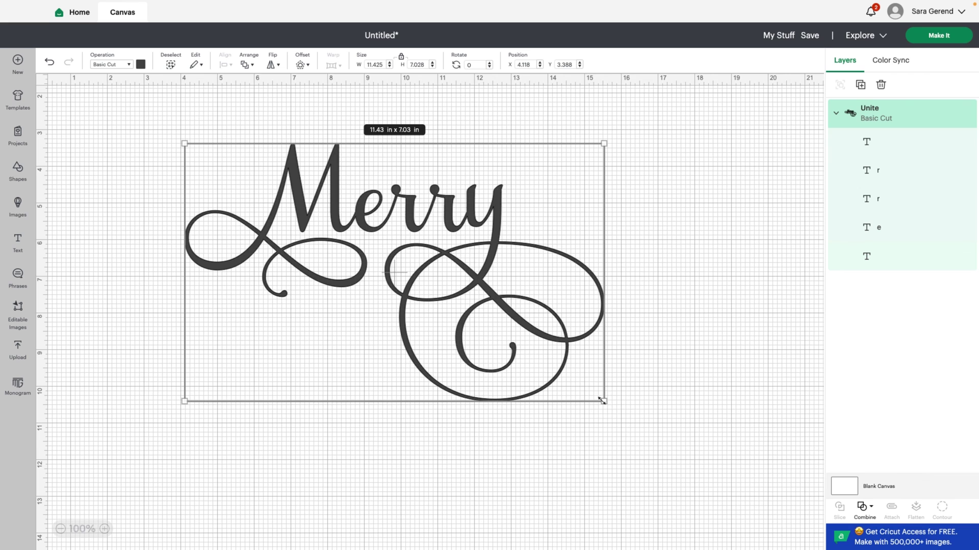
{"action": "left_click_drag", "start_coordinate": [601, 401], "coordinate": [769, 507]}
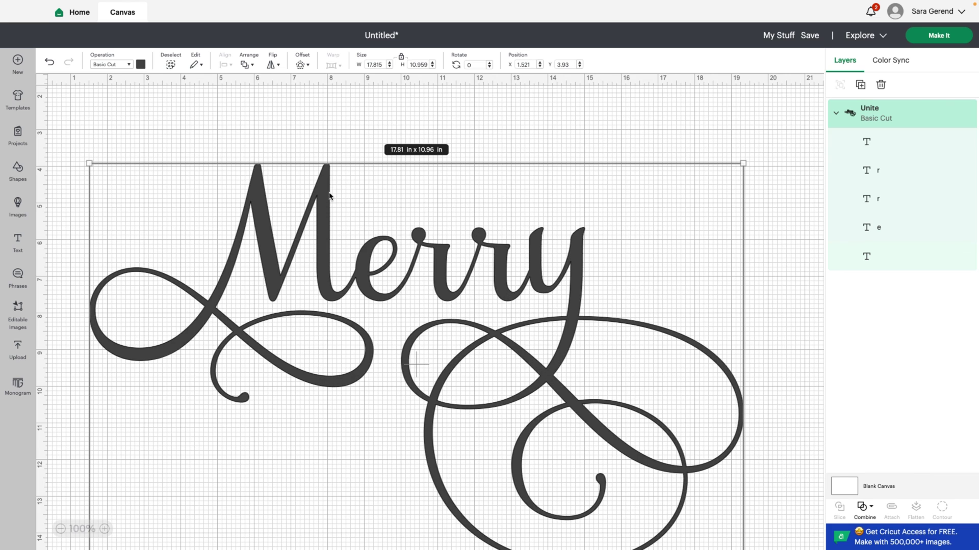
{"action": "left_click_drag", "start_coordinate": [745, 163], "coordinate": [884, 136]}
{"action": "left_click_drag", "start_coordinate": [599, 235], "coordinate": [571, 316]}
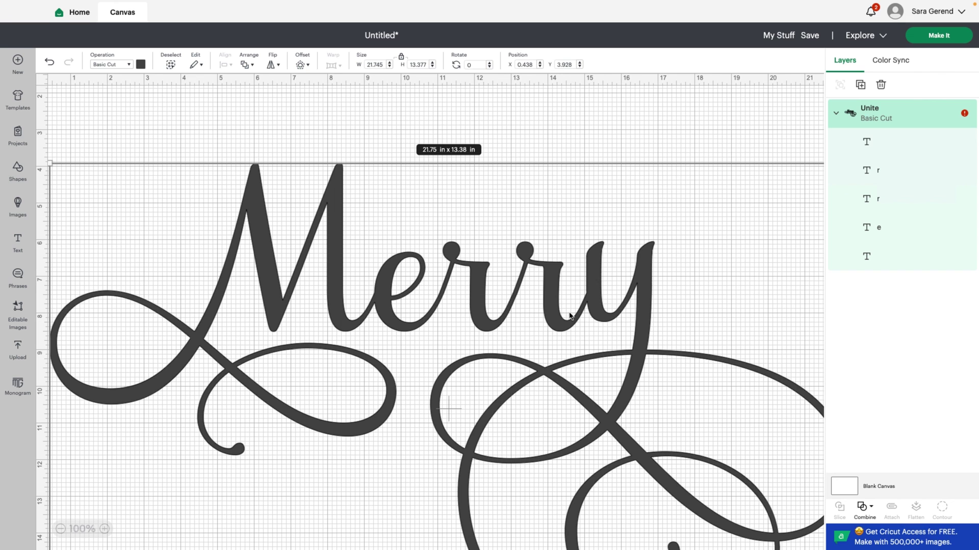
{"action": "left_click_drag", "start_coordinate": [50, 165], "coordinate": [260, 223]}
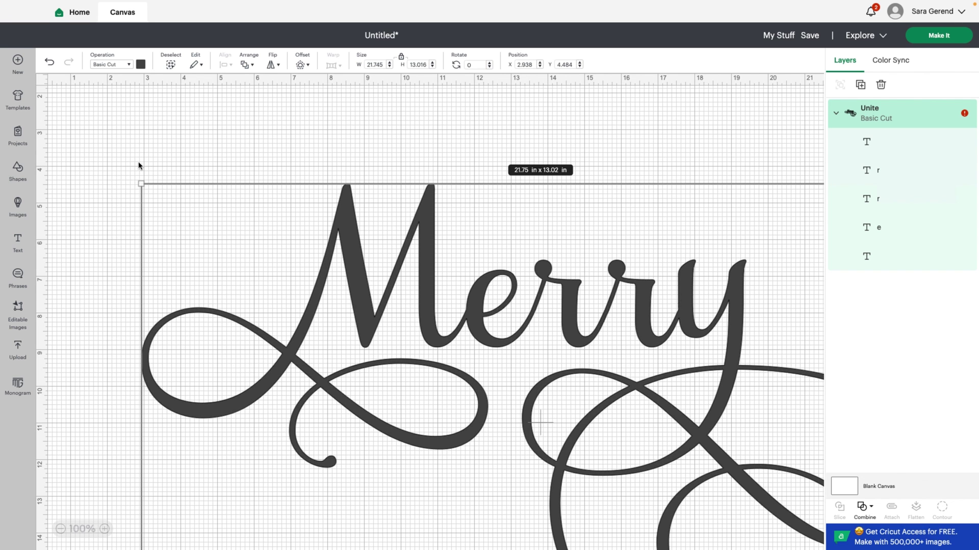
{"action": "left_click_drag", "start_coordinate": [140, 183], "coordinate": [291, 184]}
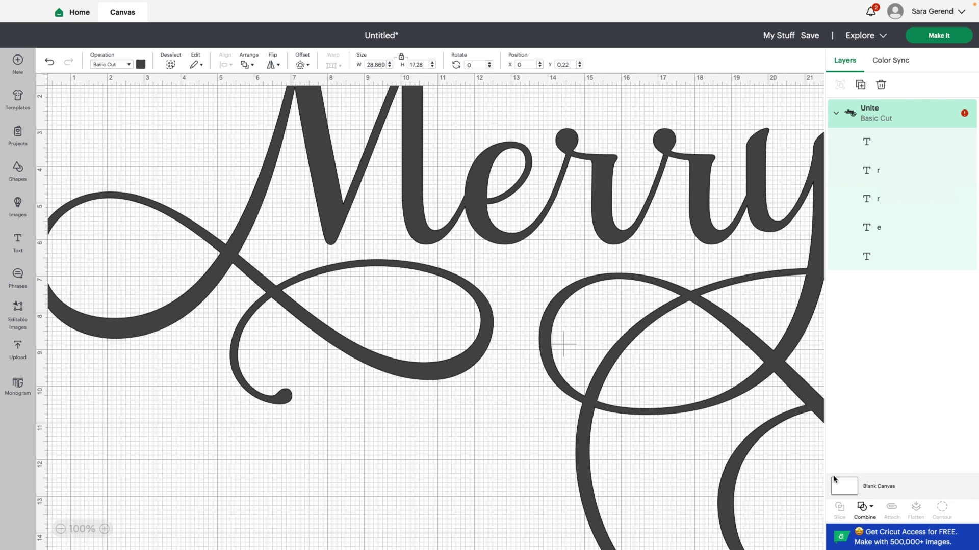
Undo the Unite on the enlarged lettering and examine close up where the separate letters overlap and join
{"action": "left_click", "coordinate": [862, 507]}
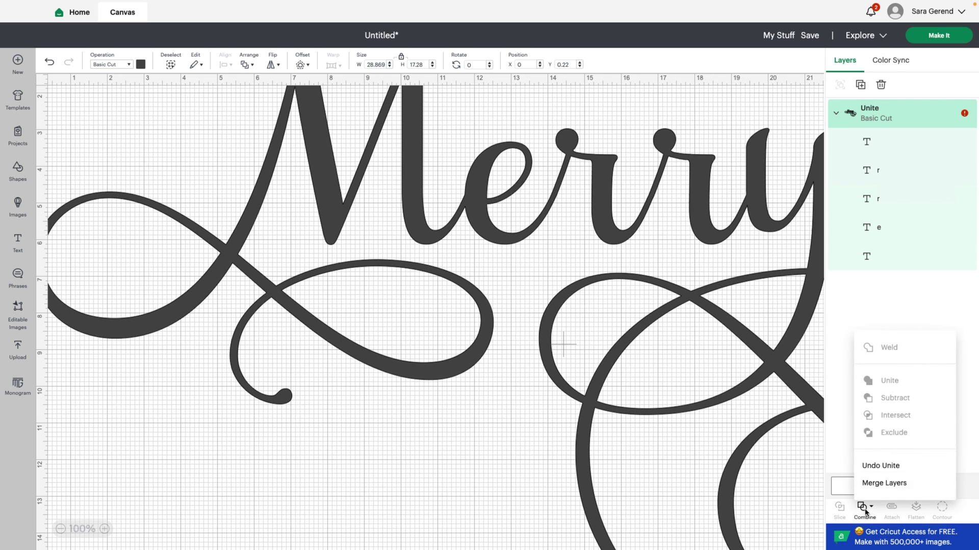
{"action": "left_click", "coordinate": [880, 466]}
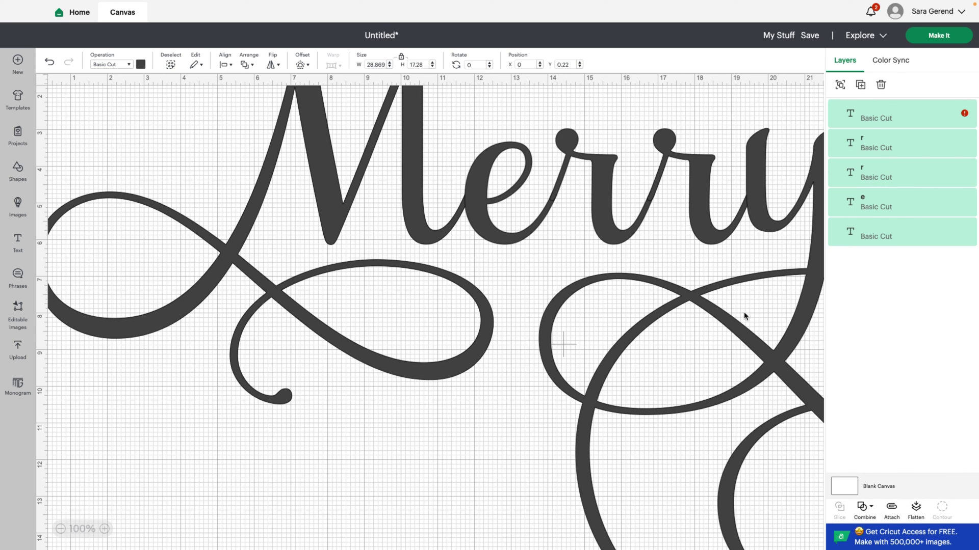
{"action": "left_click", "coordinate": [105, 529]}
{"action": "left_click", "coordinate": [105, 529]}
{"action": "left_click", "coordinate": [166, 520]}
{"action": "scroll", "coordinate": [166, 519], "scroll_direction": "up", "scroll_amount": 5}
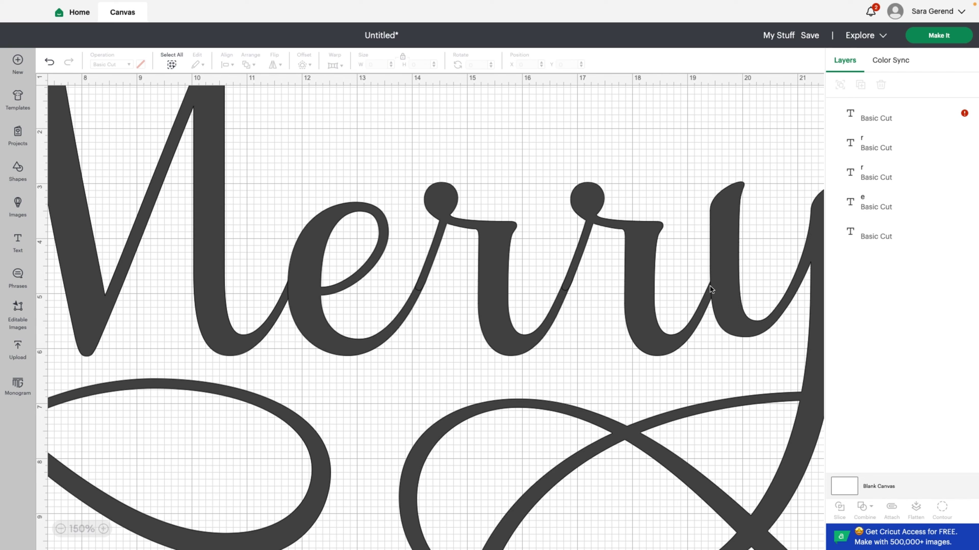
{"action": "scroll", "coordinate": [450, 346], "scroll_direction": "down", "scroll_amount": 3}
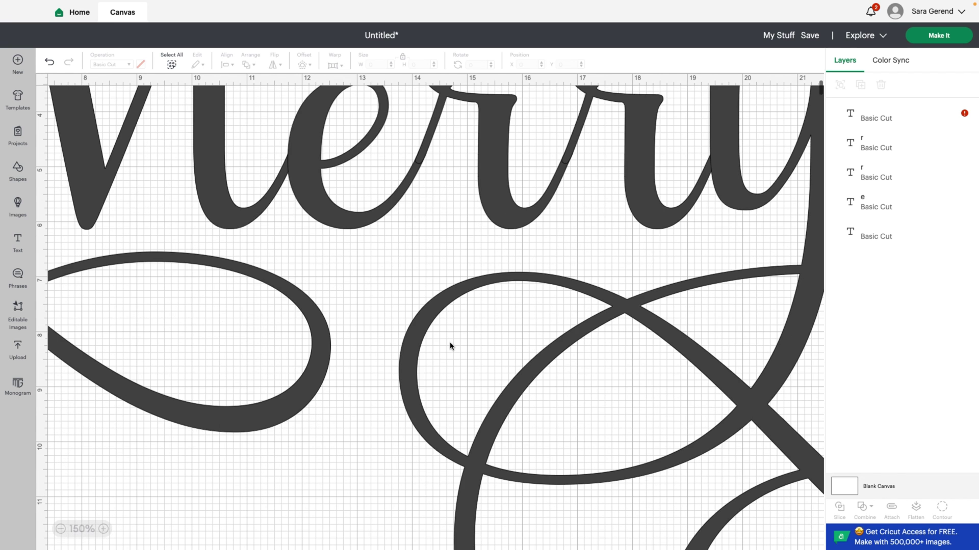
{"action": "scroll", "coordinate": [451, 346], "scroll_direction": "right", "scroll_amount": 4}
{"action": "scroll", "coordinate": [450, 344], "scroll_direction": "up", "scroll_amount": 3}
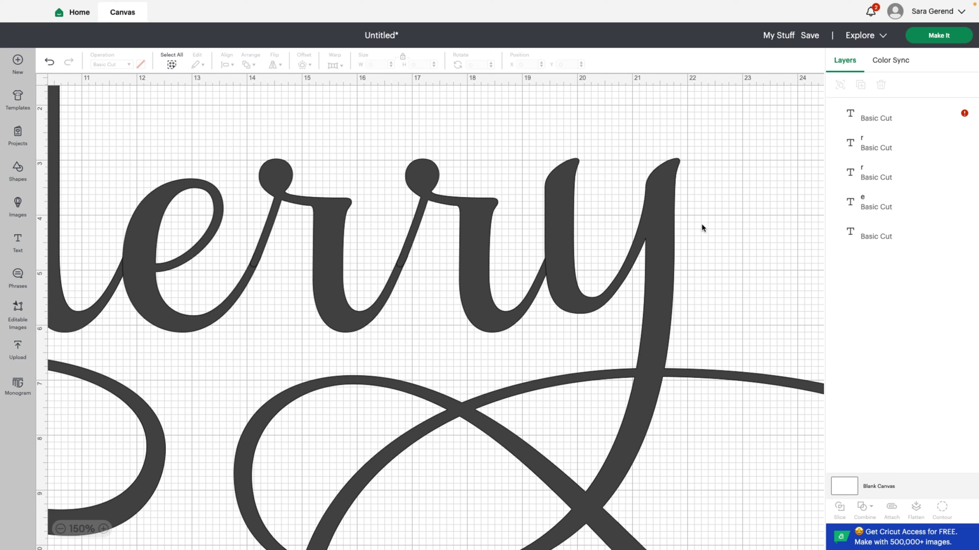
Reselect the whole enlarged Merry lettering and apply Unite to its separate letters again
{"action": "left_click", "coordinate": [60, 529]}
{"action": "left_click", "coordinate": [60, 530]}
{"action": "left_click", "coordinate": [60, 530]}
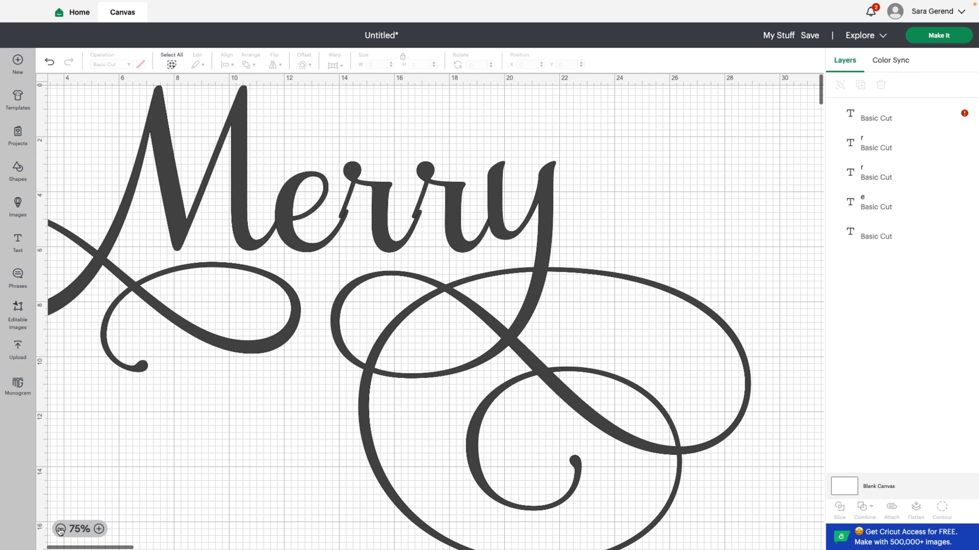
{"action": "left_click", "coordinate": [60, 530]}
{"action": "left_click", "coordinate": [511, 179]}
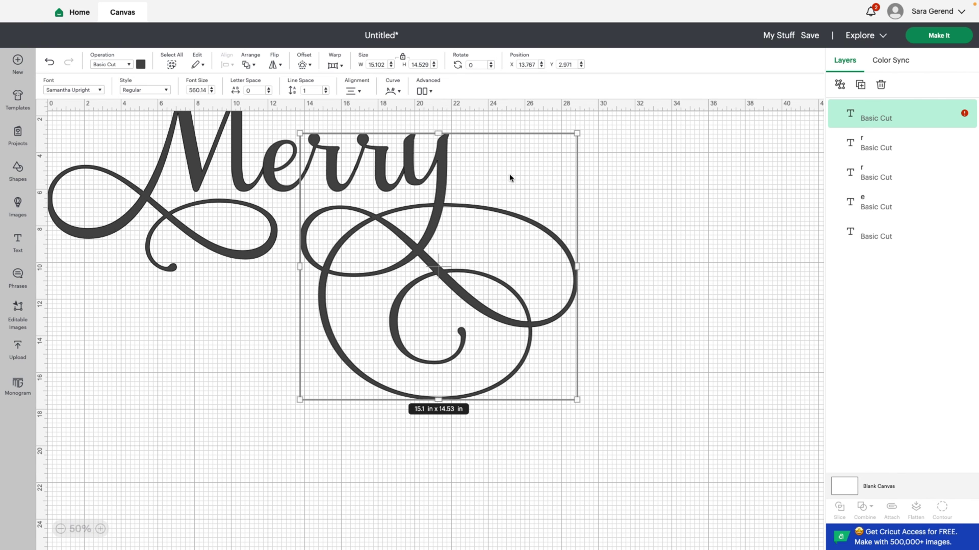
{"action": "key", "text": "ctrl+a"}
{"action": "scroll", "coordinate": [511, 179], "scroll_direction": "down", "scroll_amount": 1}
{"action": "left_click", "coordinate": [870, 510]}
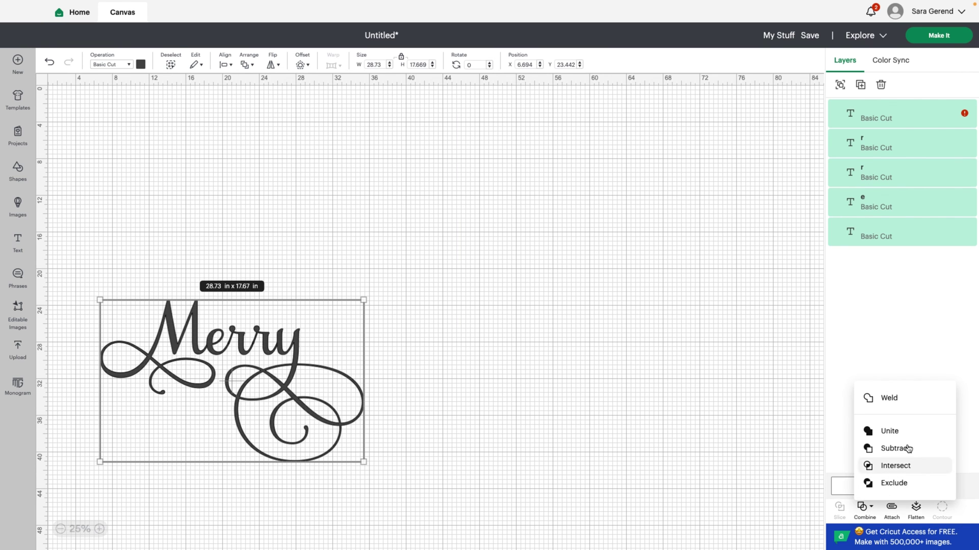
{"action": "left_click", "coordinate": [888, 433]}
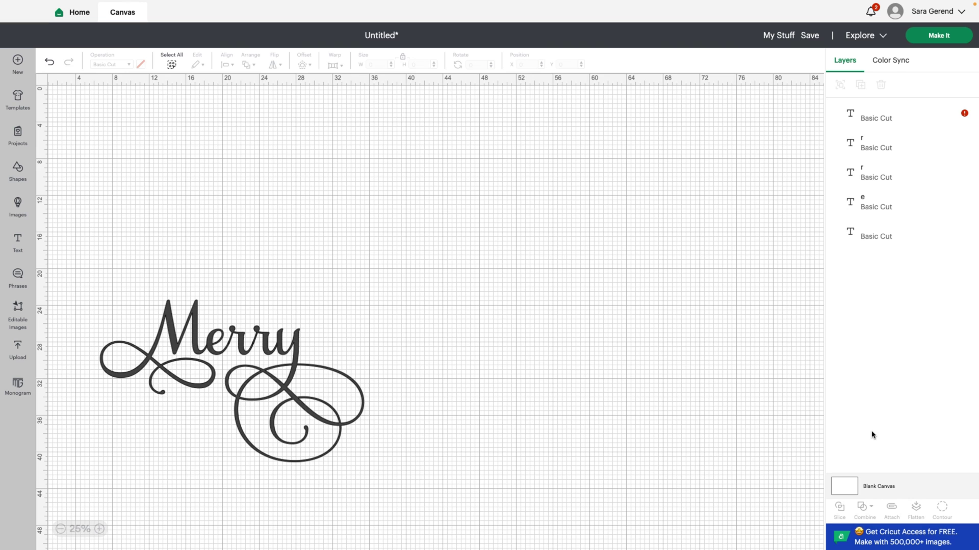